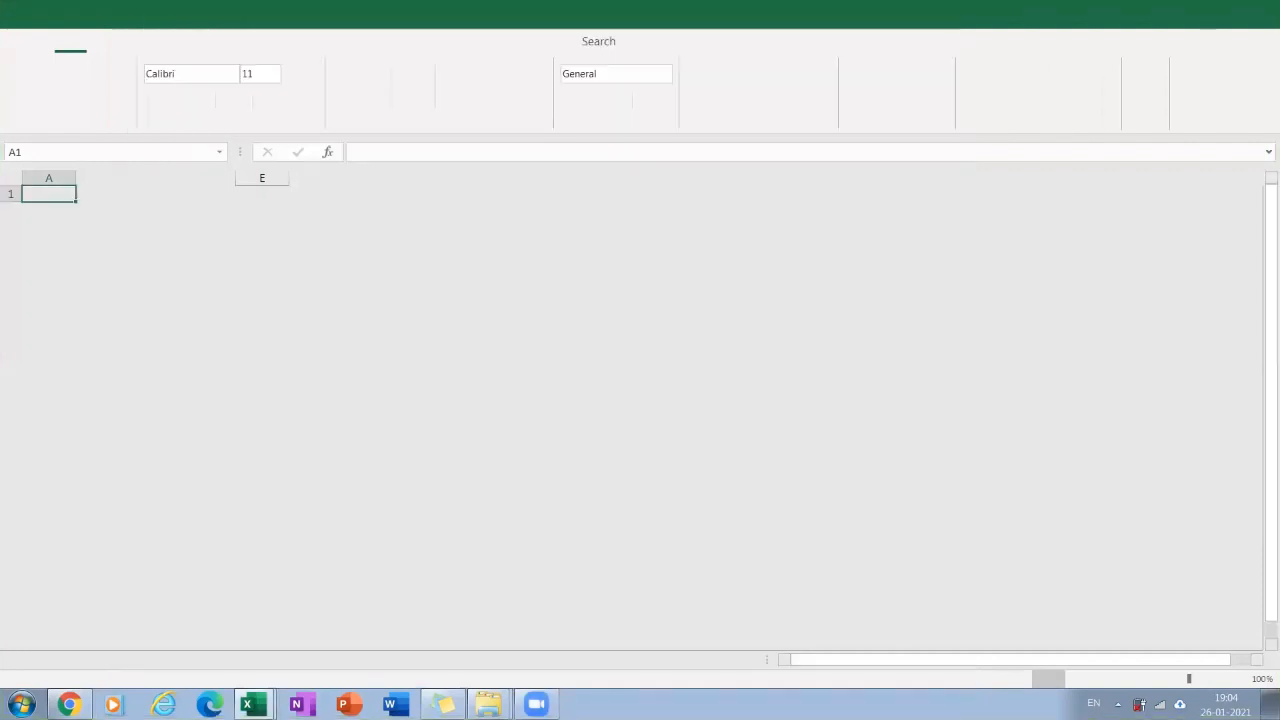
# Close all the open Excel windows.
pyautogui.moveTo(255, 703)
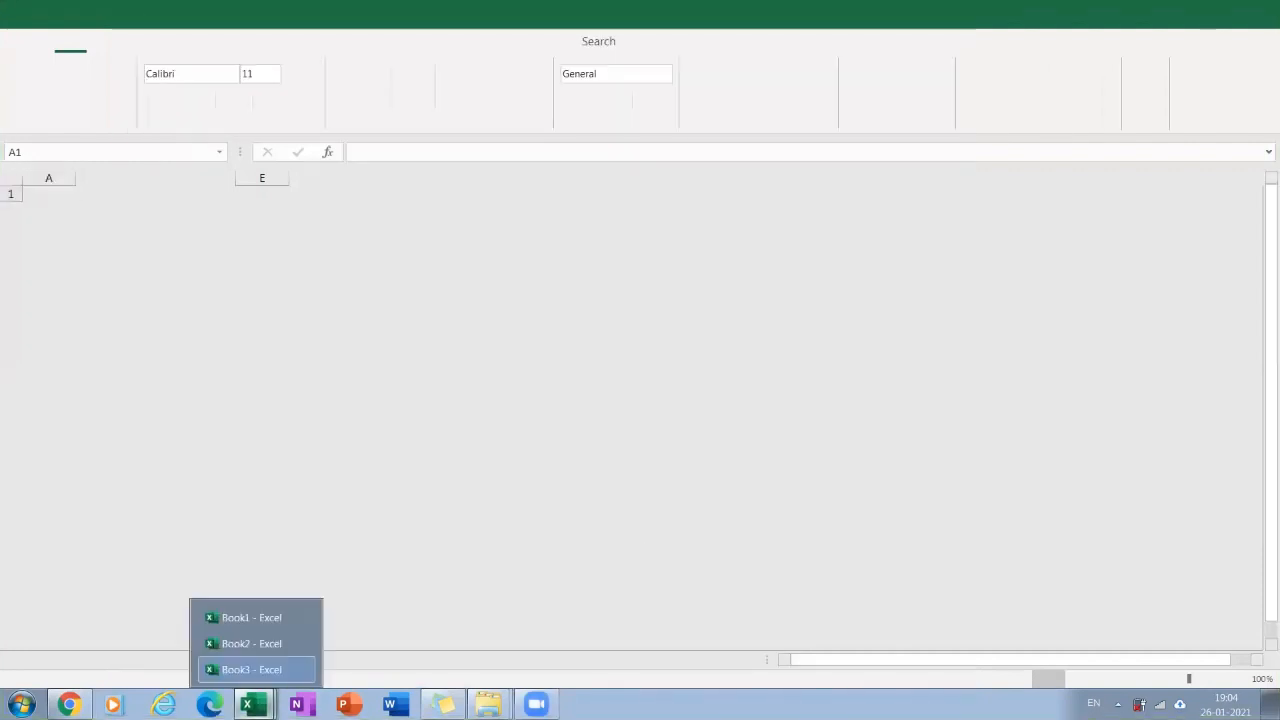
pyautogui.click(271, 641)
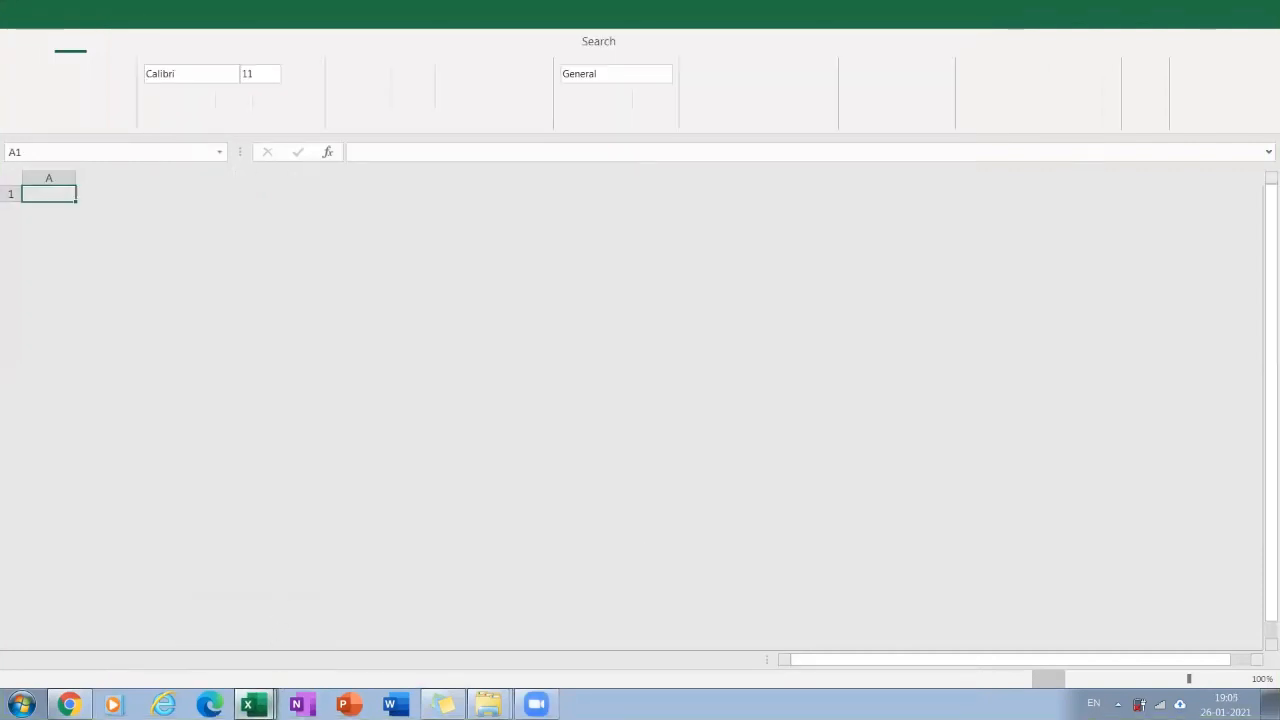
pyautogui.rightClick(253, 704)
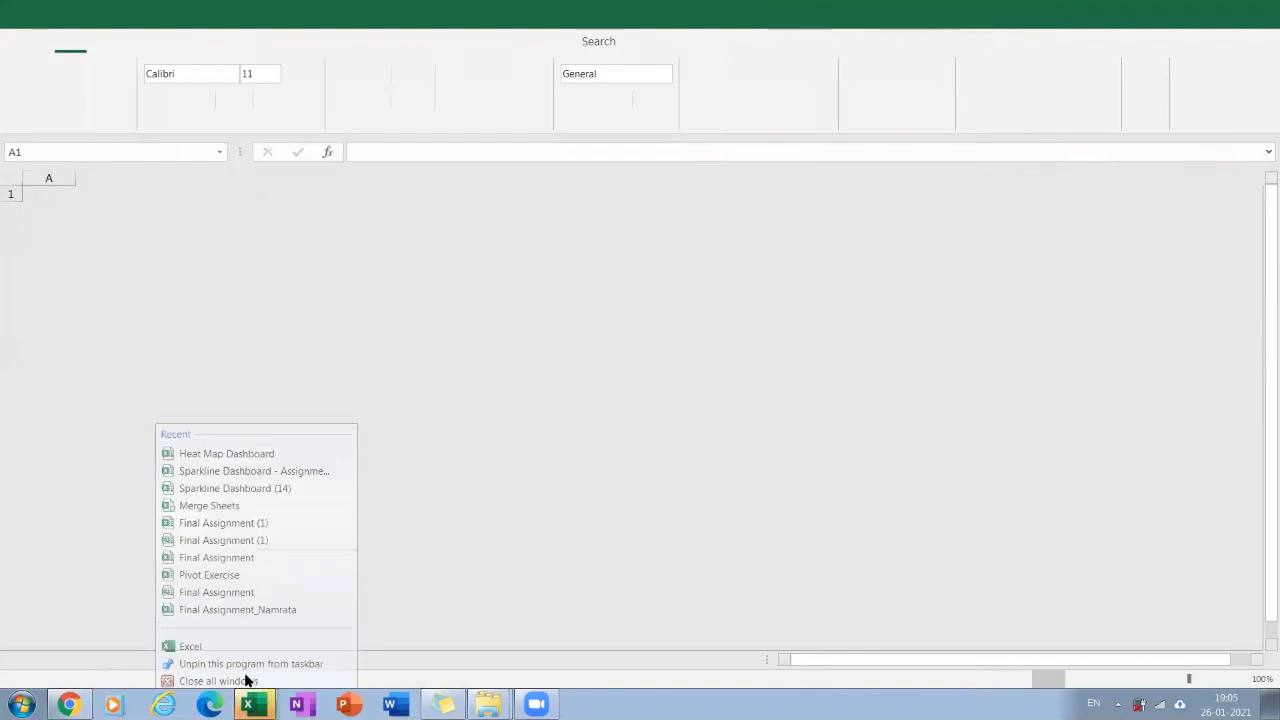
pyautogui.click(246, 674)
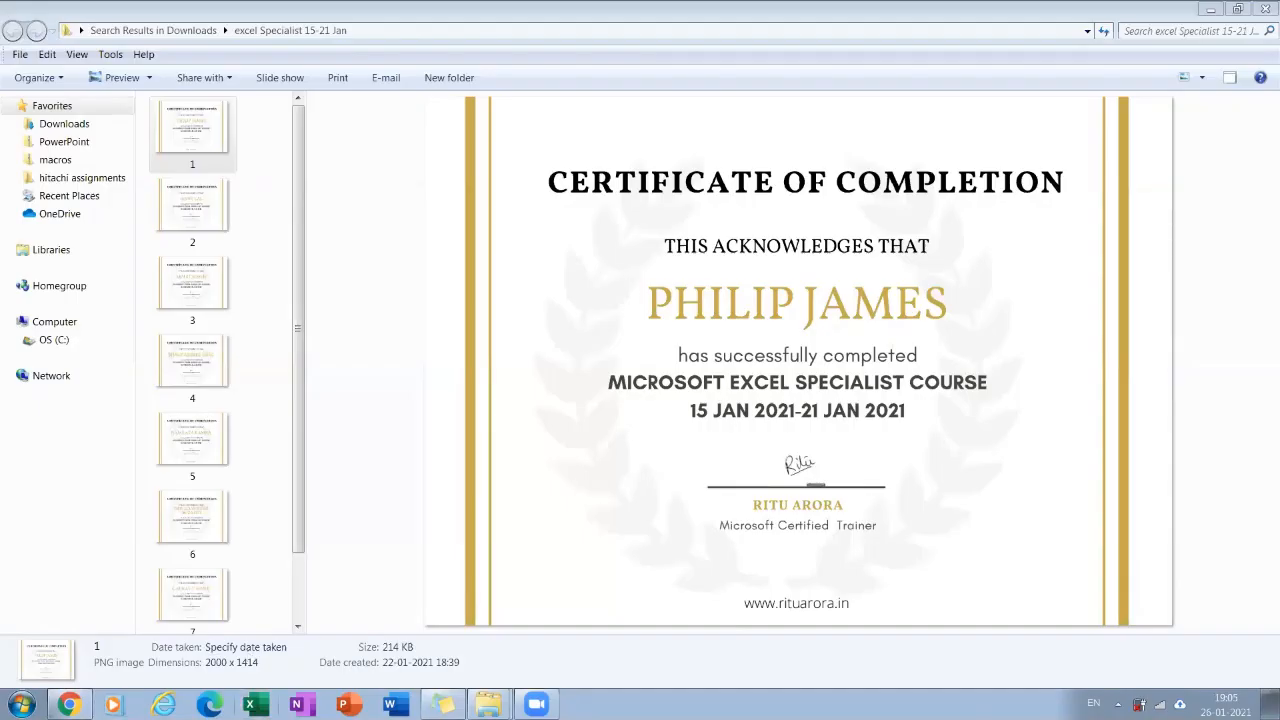
# Reopen Excel with a new blank workbook and enlarge the sheet view to about 141%.
pyautogui.click(253, 704)
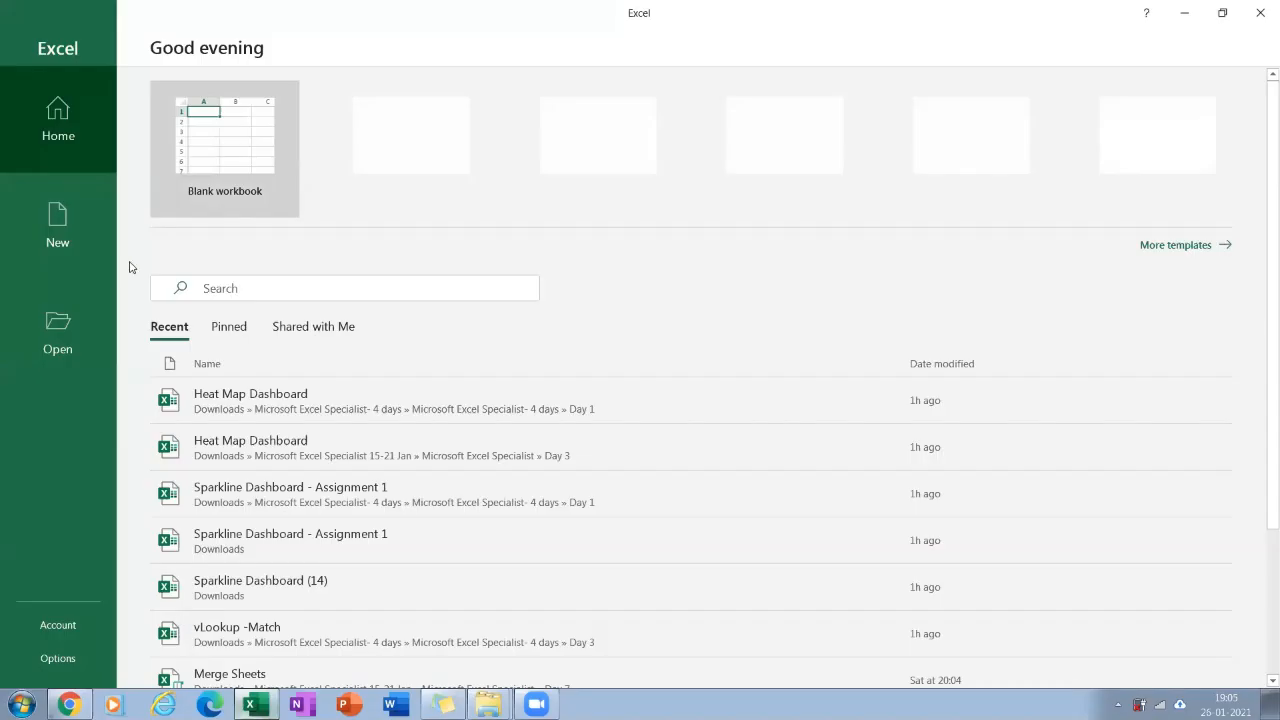
pyautogui.click(197, 172)
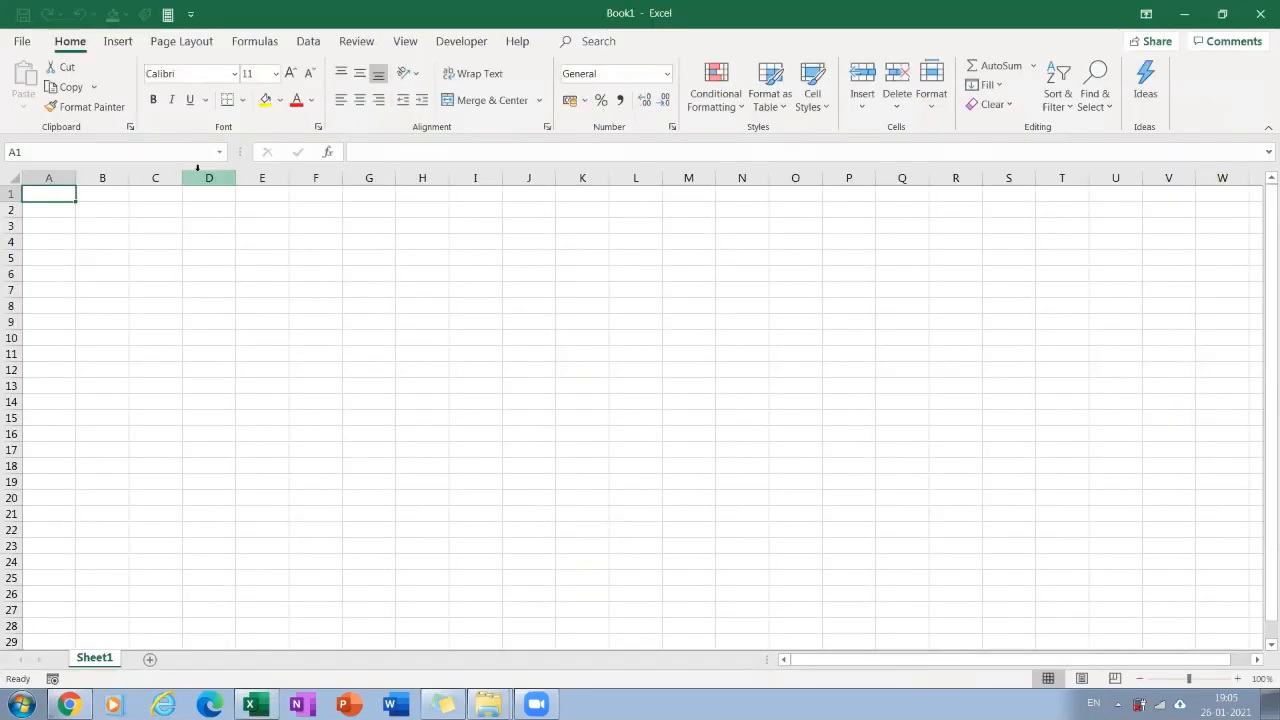
pyautogui.moveTo(1189, 678); pyautogui.dragTo(1194, 678)
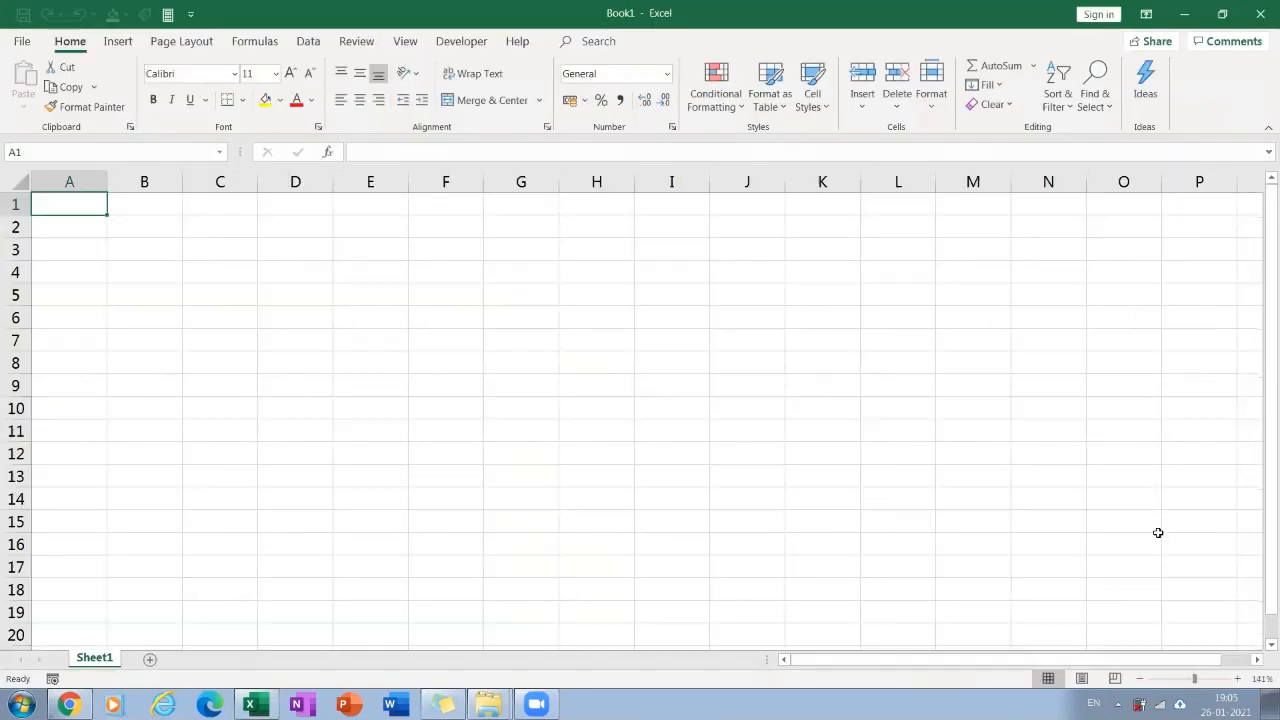
# Enter the version year 2013 in cell A4.
pyautogui.click(85, 262)
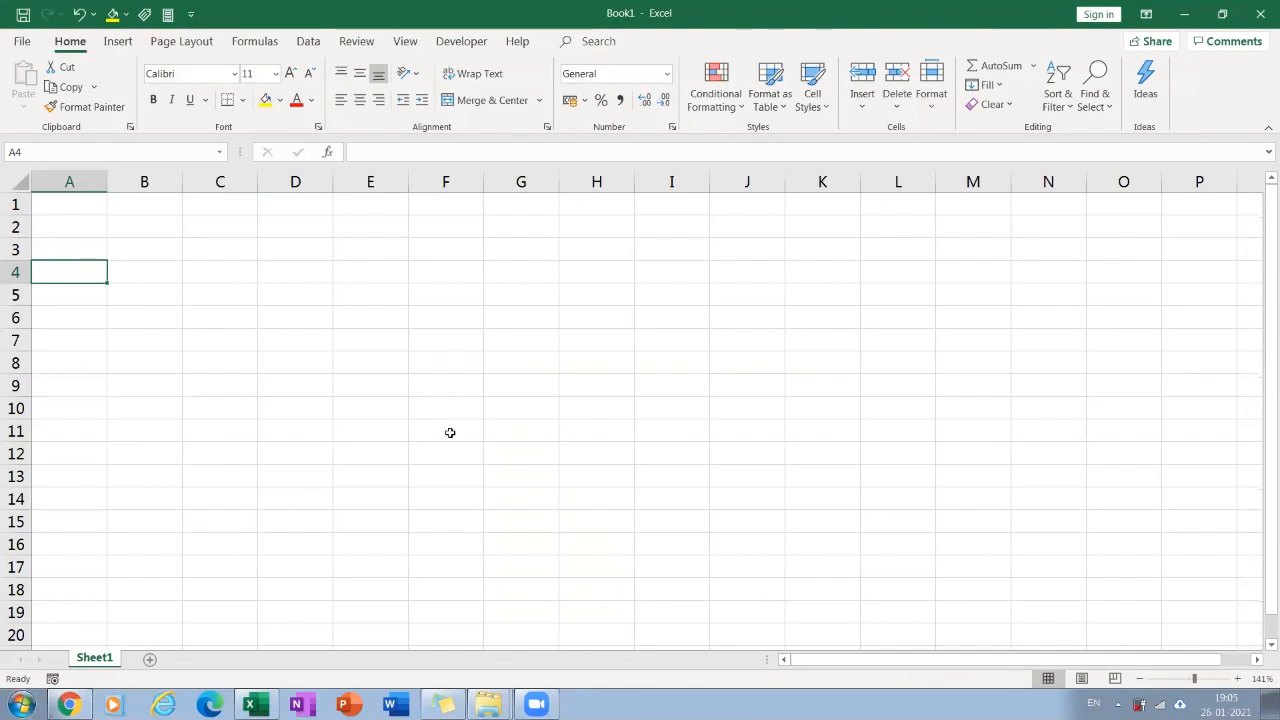
pyautogui.click(90, 210)
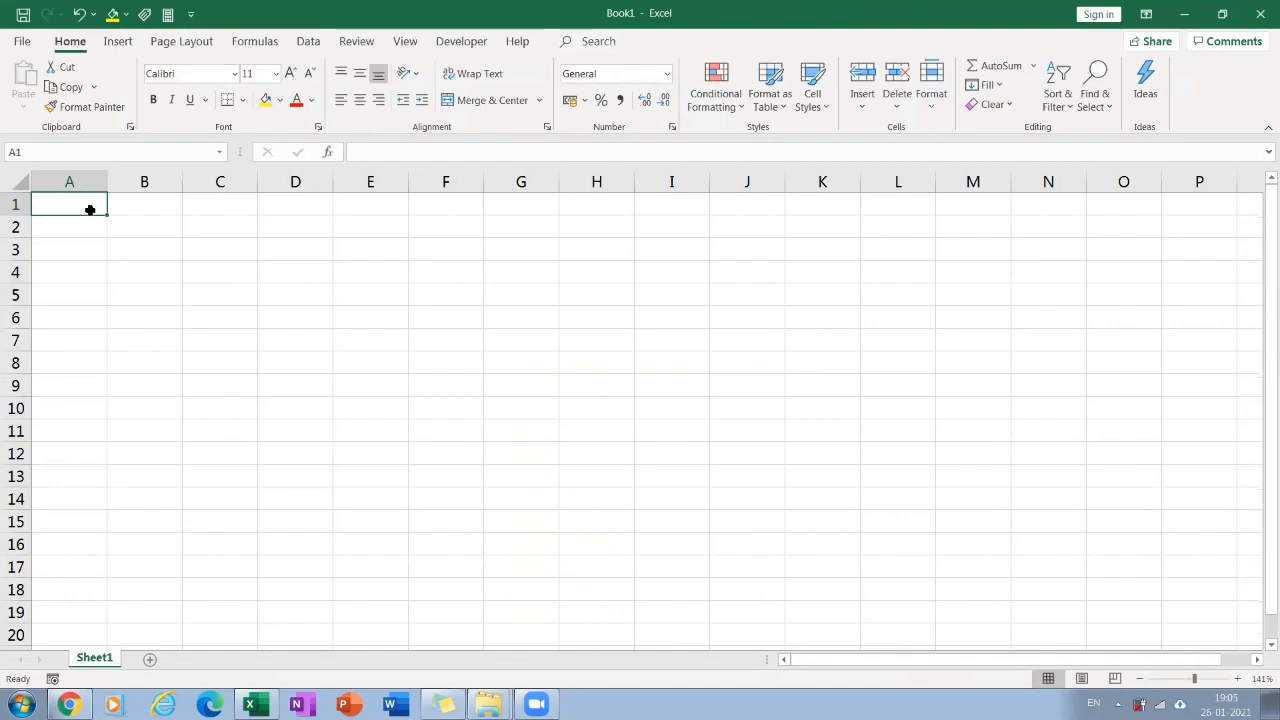
pyautogui.press('Down')
pyautogui.press('Down')
pyautogui.press('Down')
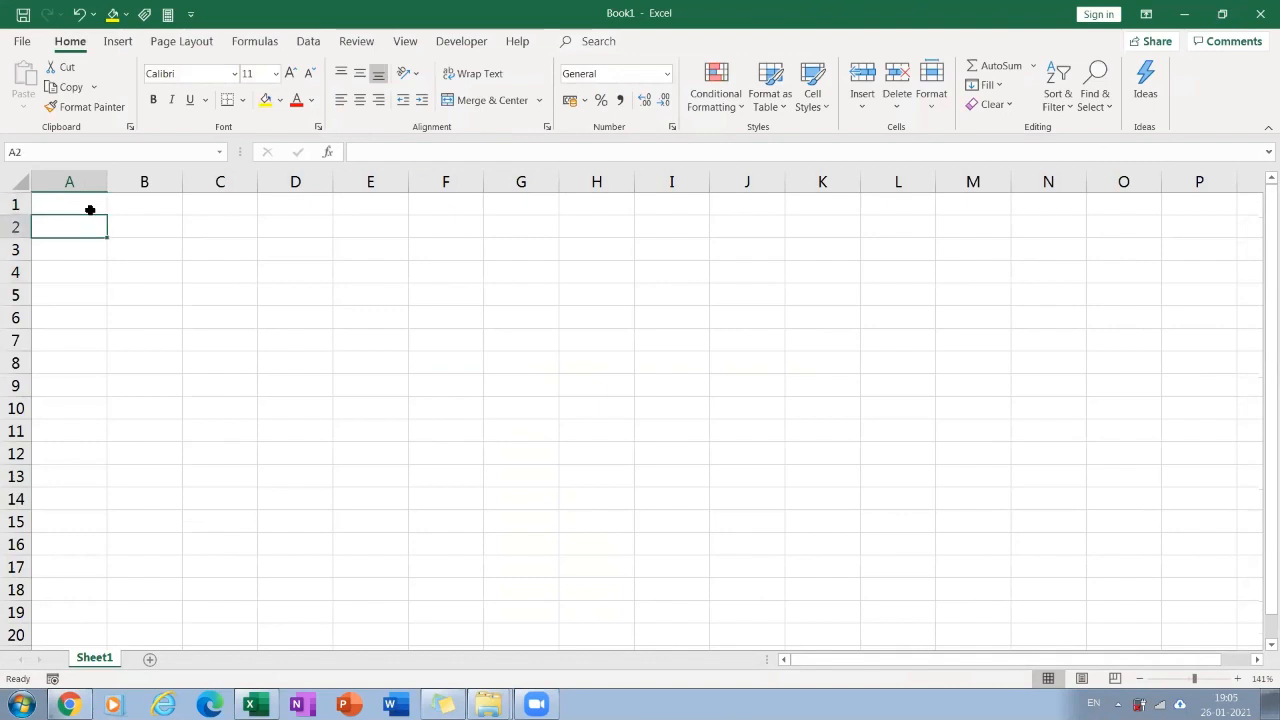
pyautogui.write('2013')
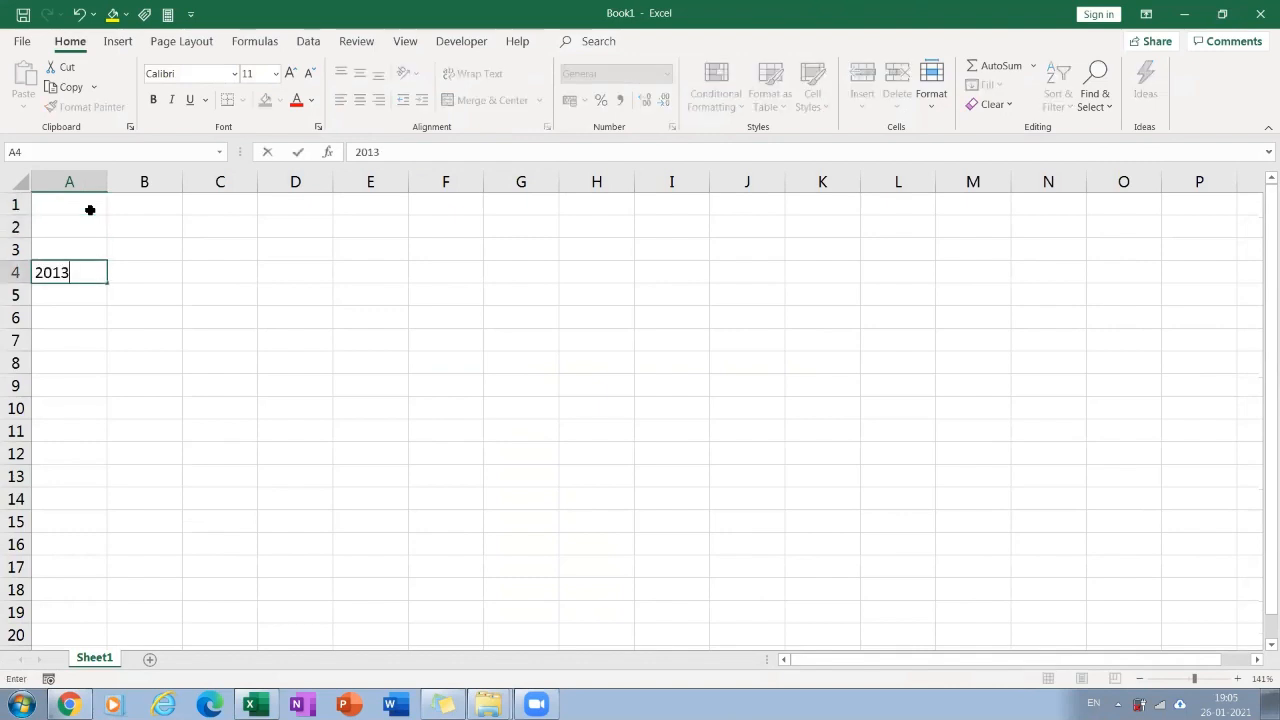
pyautogui.press('Up')
# List the earlier versions 1997-2003, 2007 and 2010 in cells A1 to A3.
pyautogui.click(90, 210)
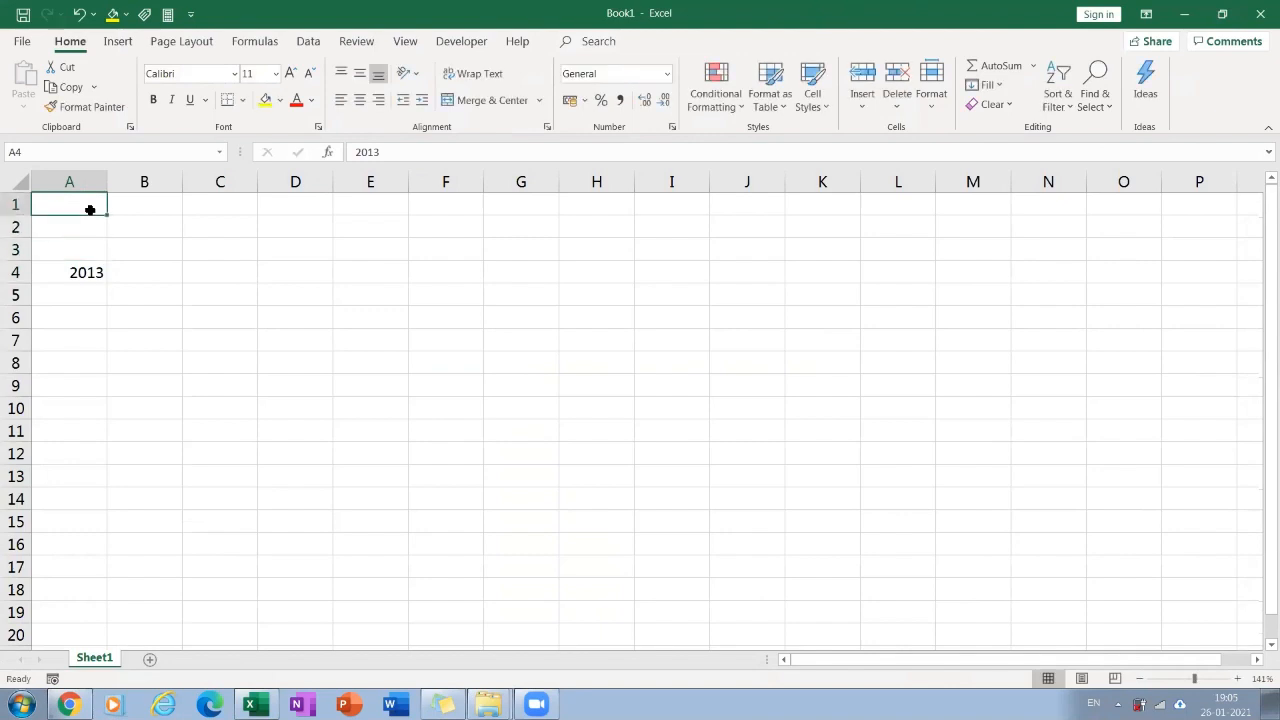
pyautogui.write('1997-')
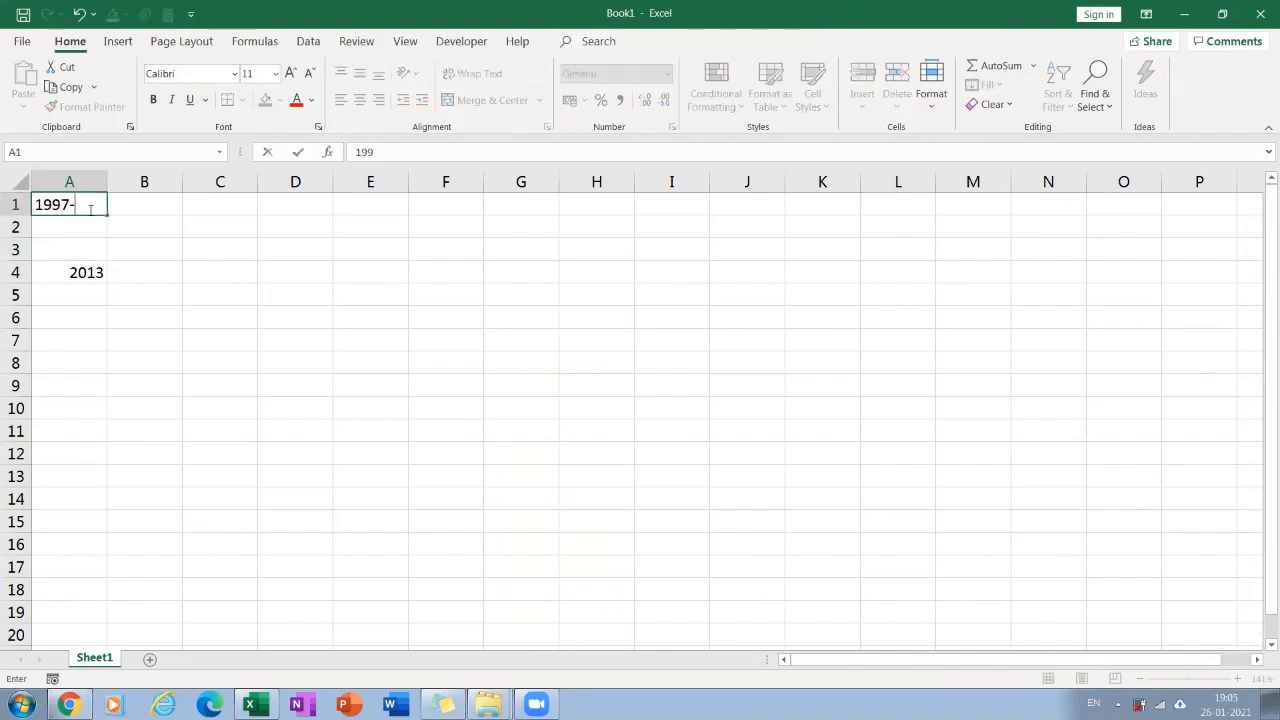
pyautogui.write('2003')
pyautogui.press('Return')
pyautogui.write('2007')
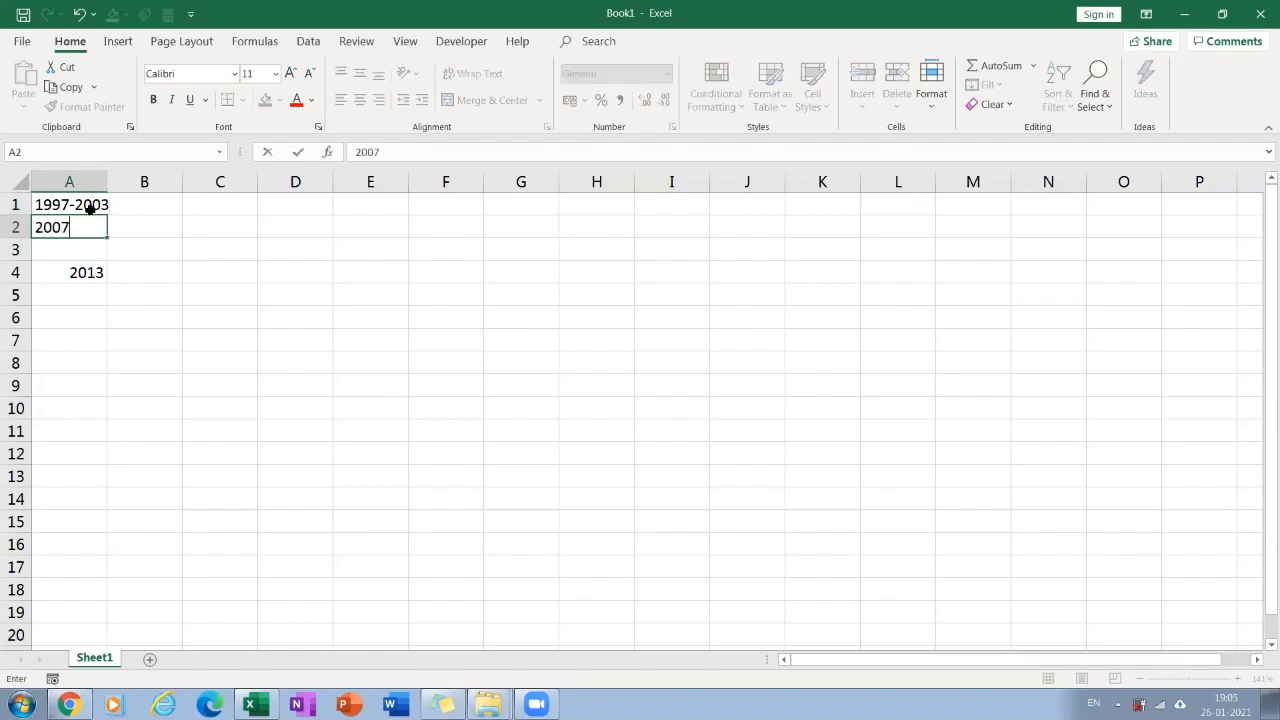
pyautogui.press('Return')
pyautogui.write('2010')
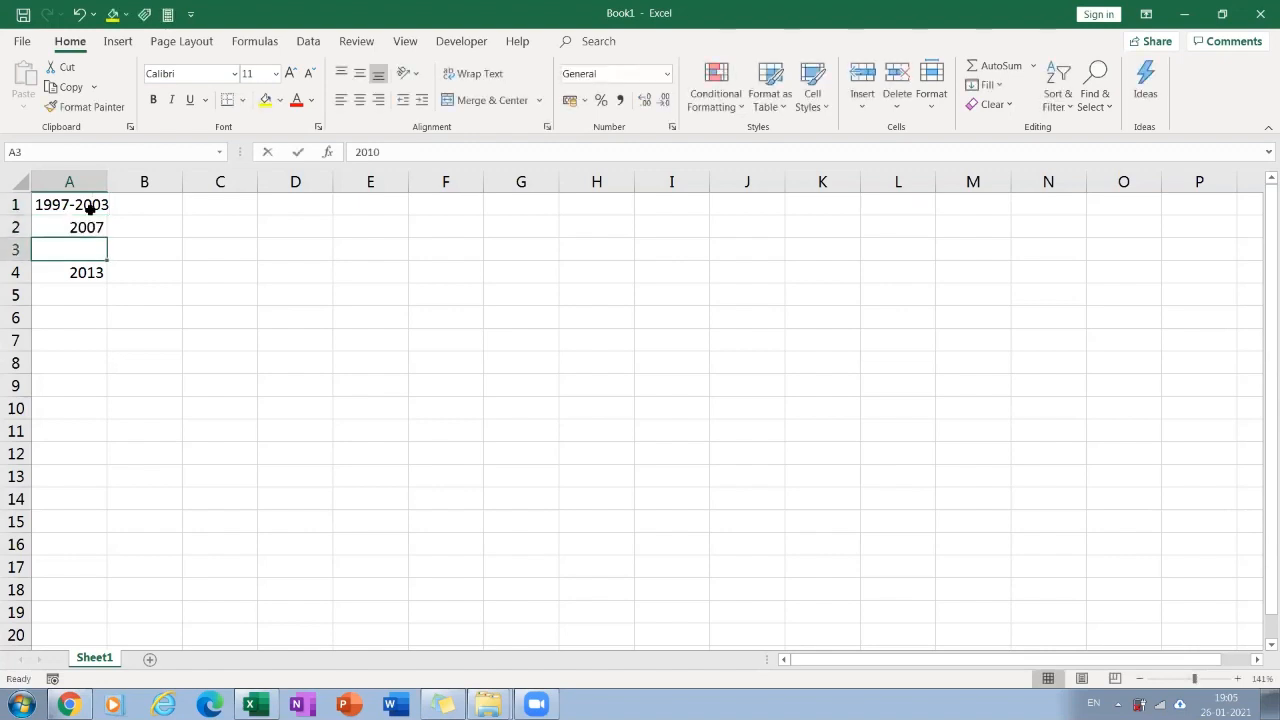
pyautogui.press('Return')
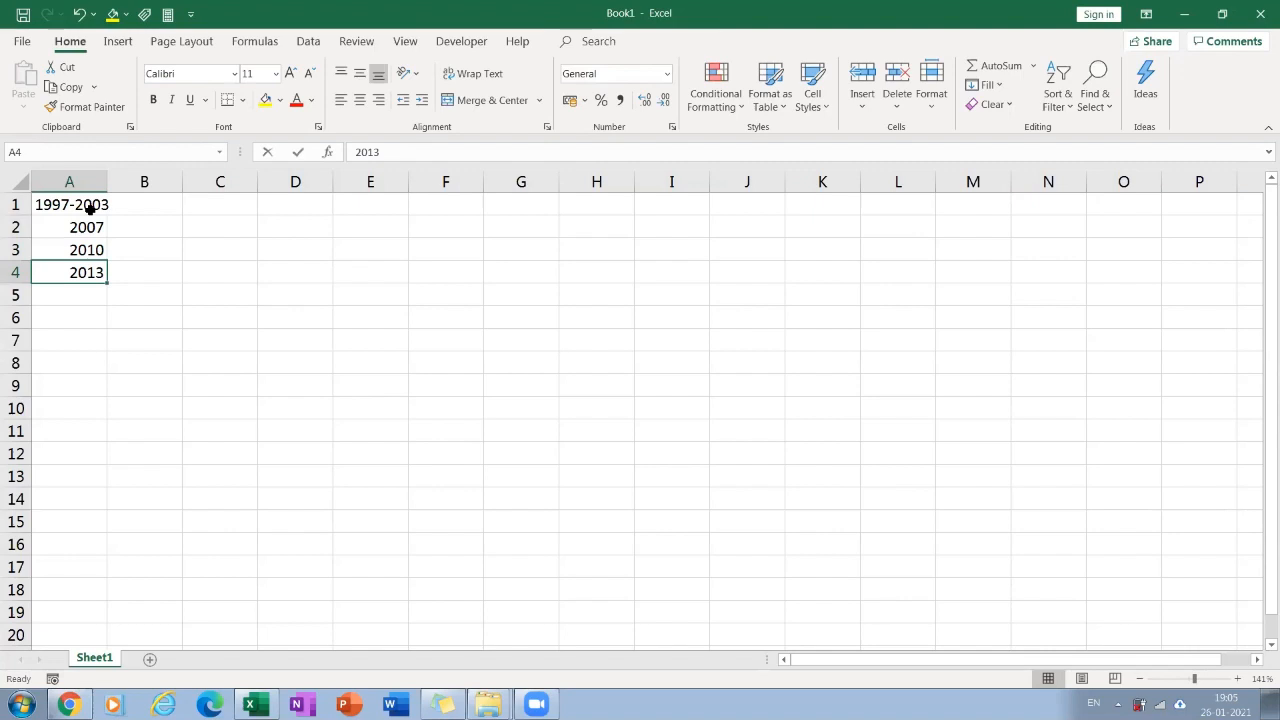
# Fill the whole 2013 row with yellow and enter 2016 and 2019 in cells A5 and A6.
pyautogui.click(20, 274)
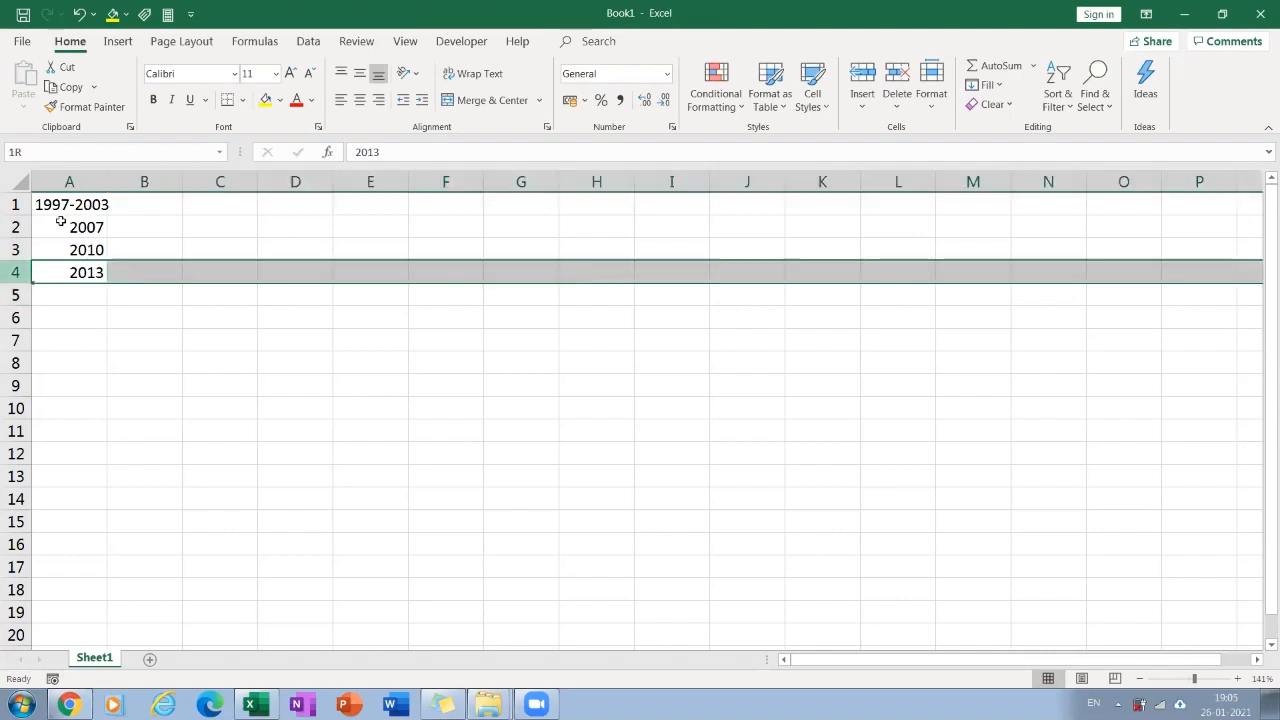
pyautogui.click(266, 100)
pyautogui.click(85, 294)
pyautogui.write('2016')
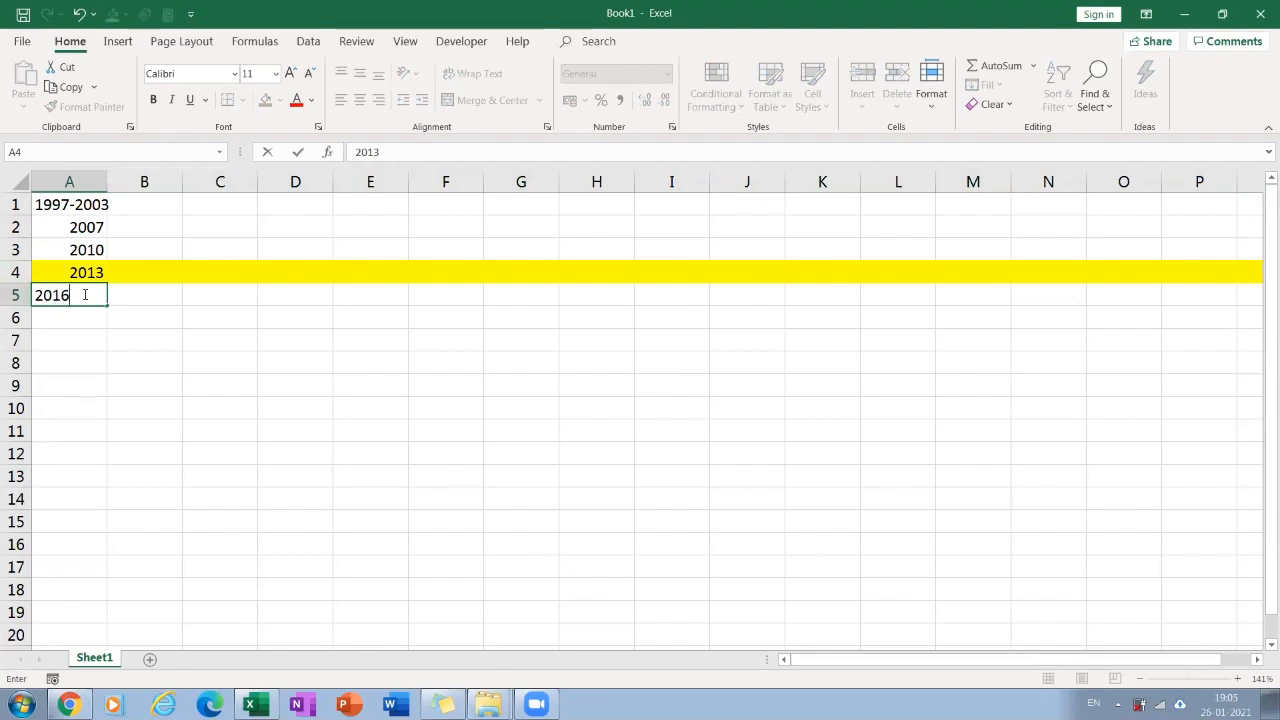
pyautogui.press('Return')
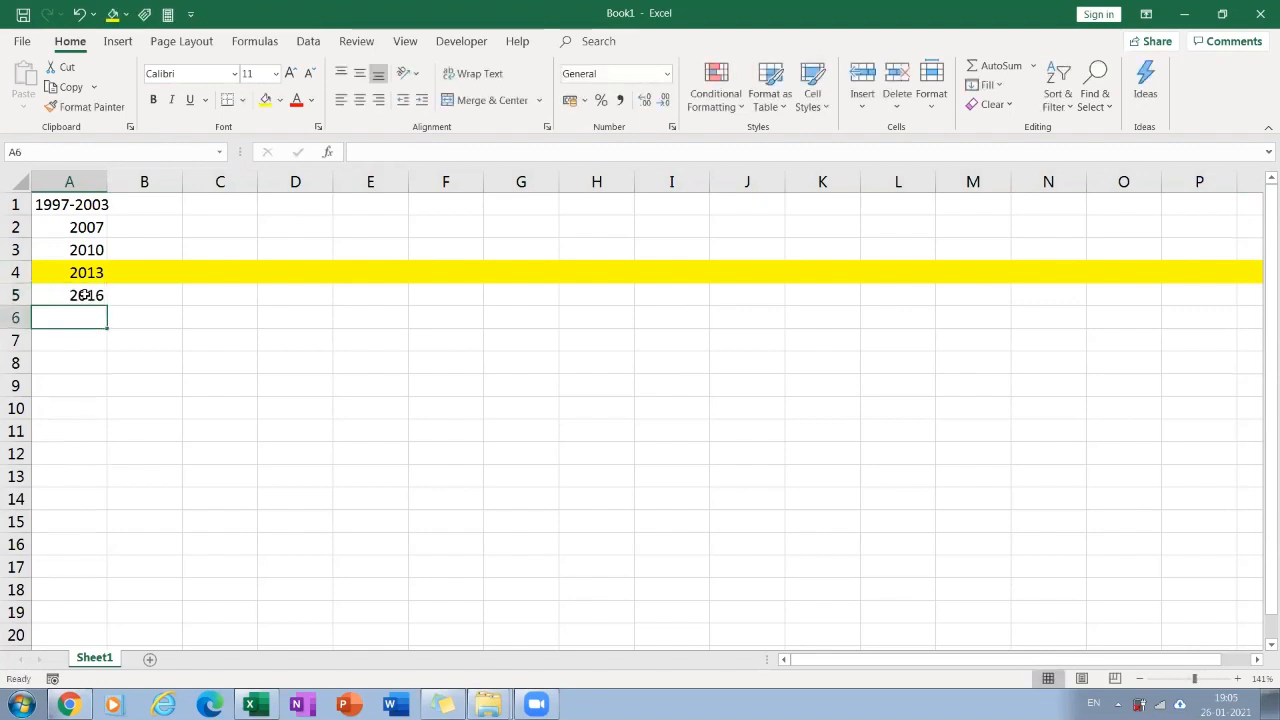
pyautogui.write('2019')
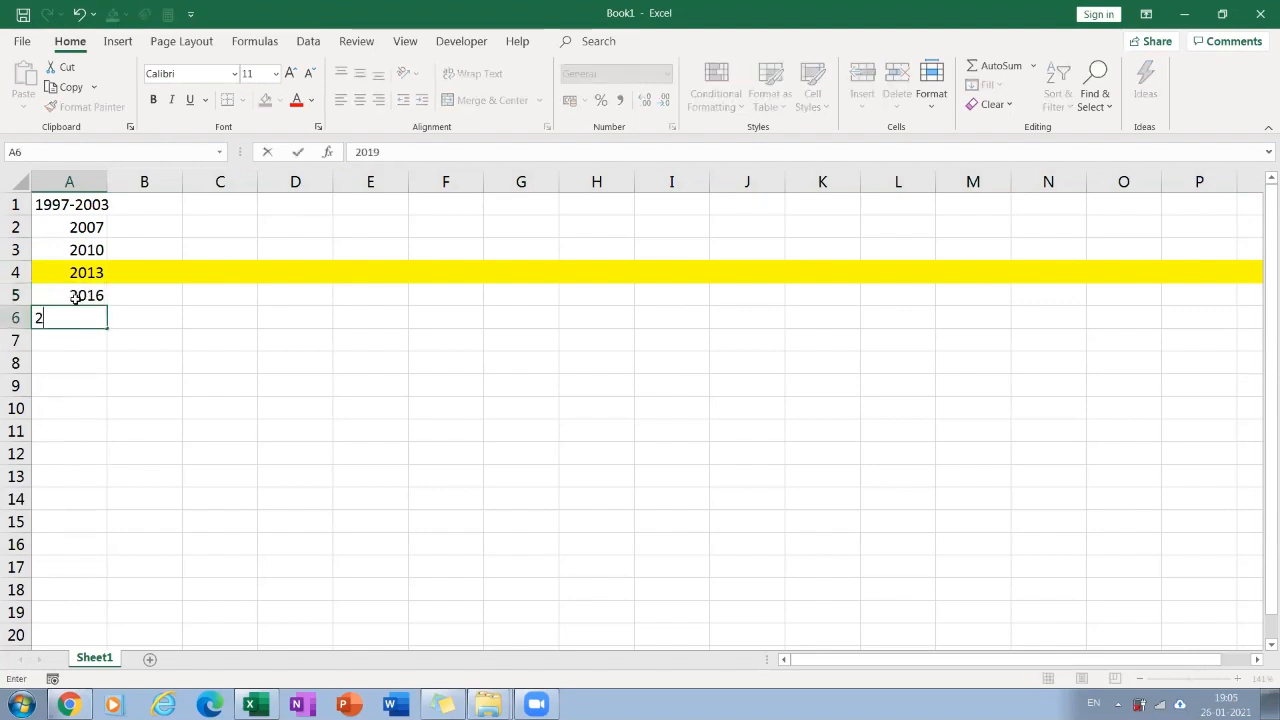
pyautogui.press('Return')
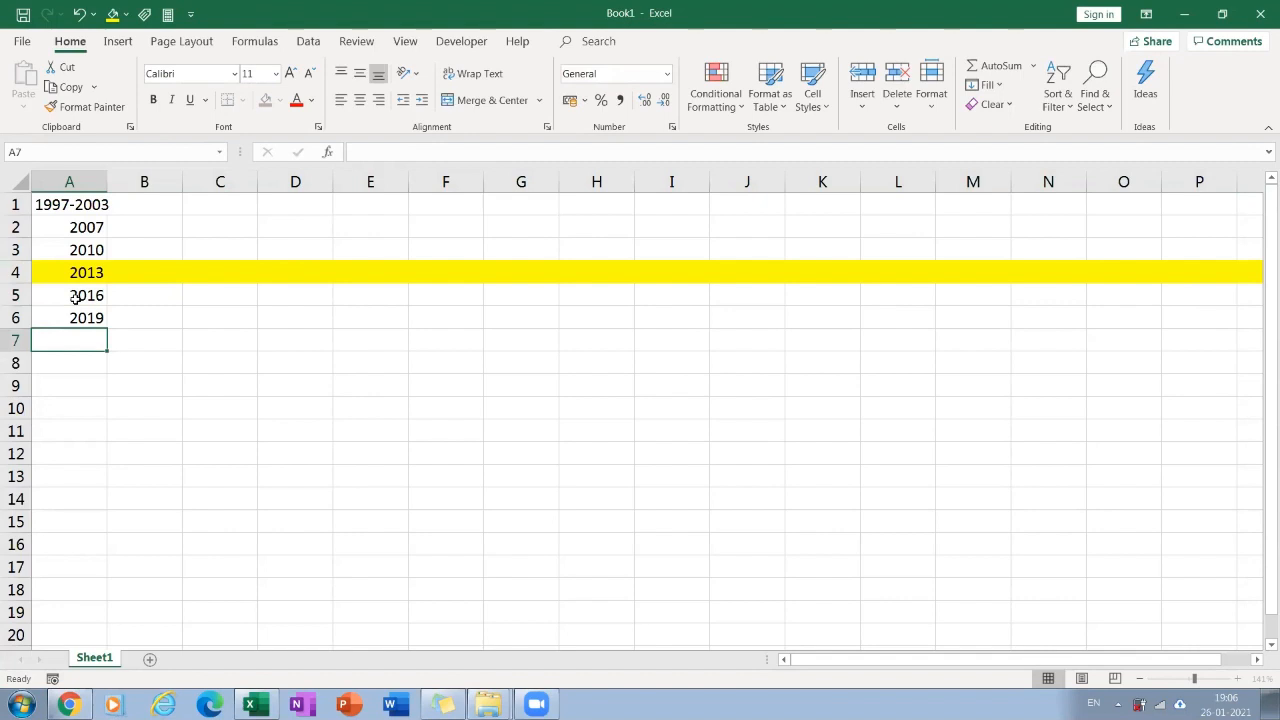
pyautogui.click(76, 298)
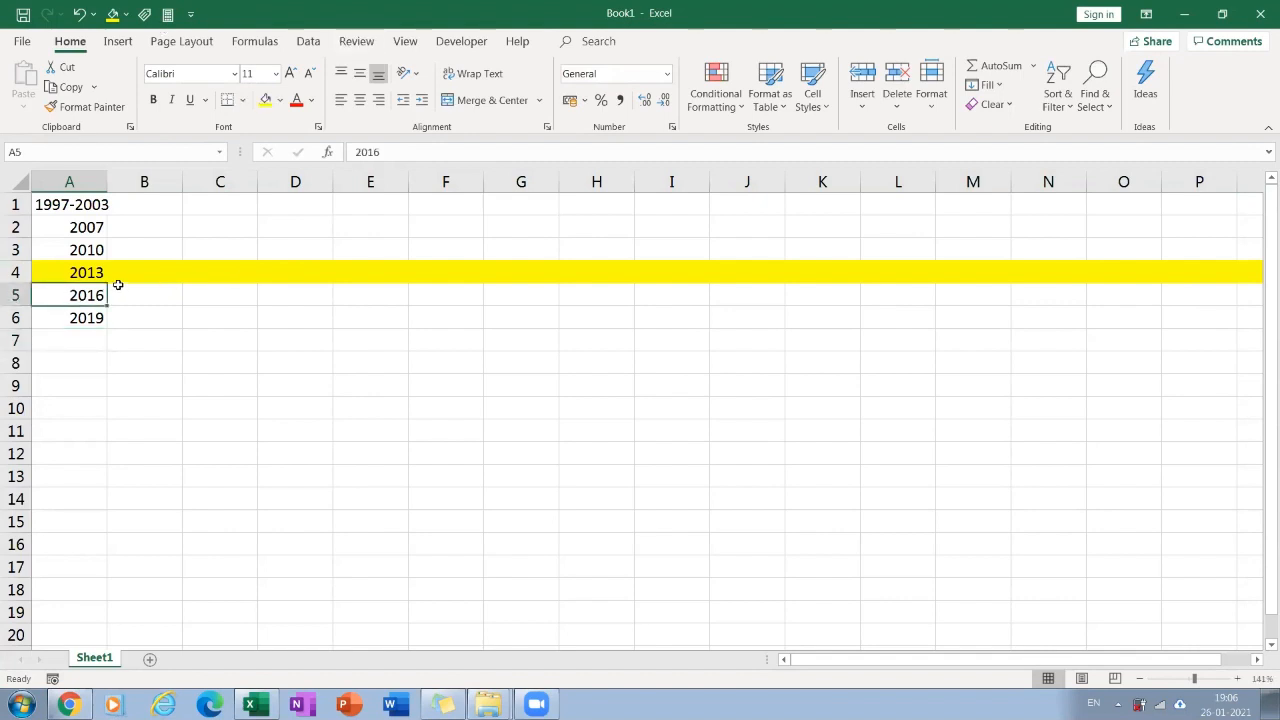
pyautogui.click(77, 271)
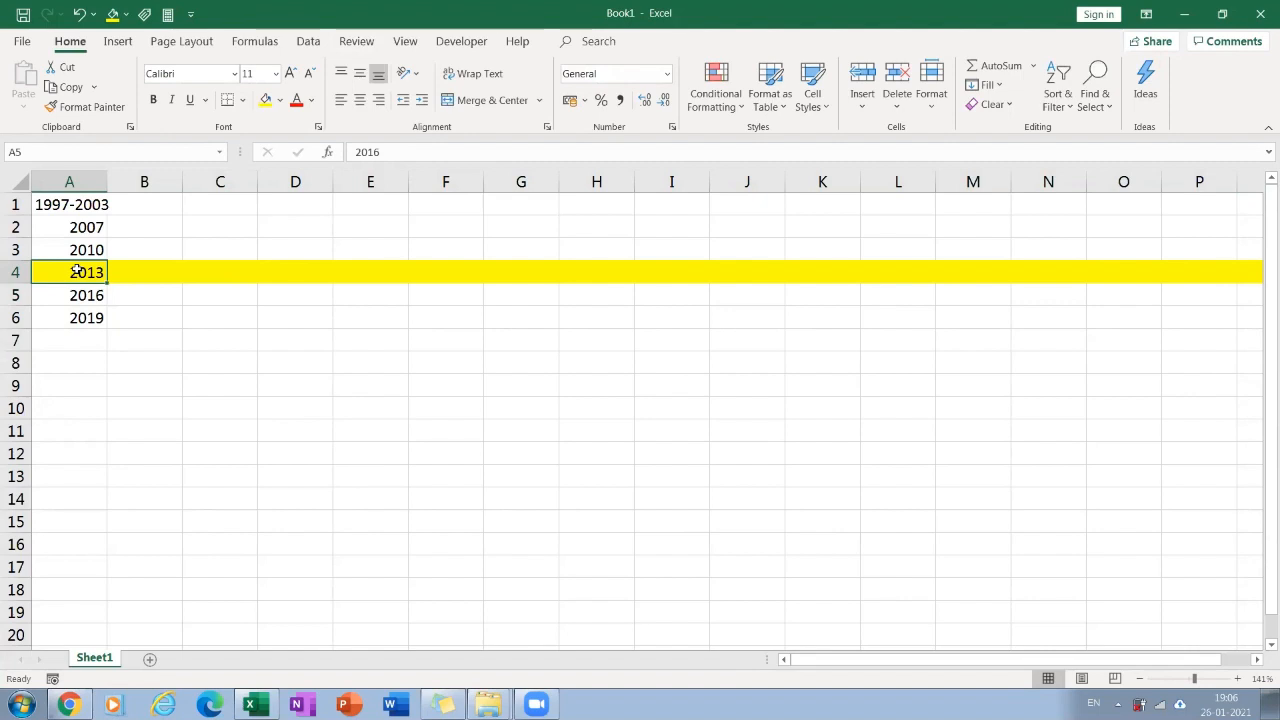
pyautogui.click(95, 296)
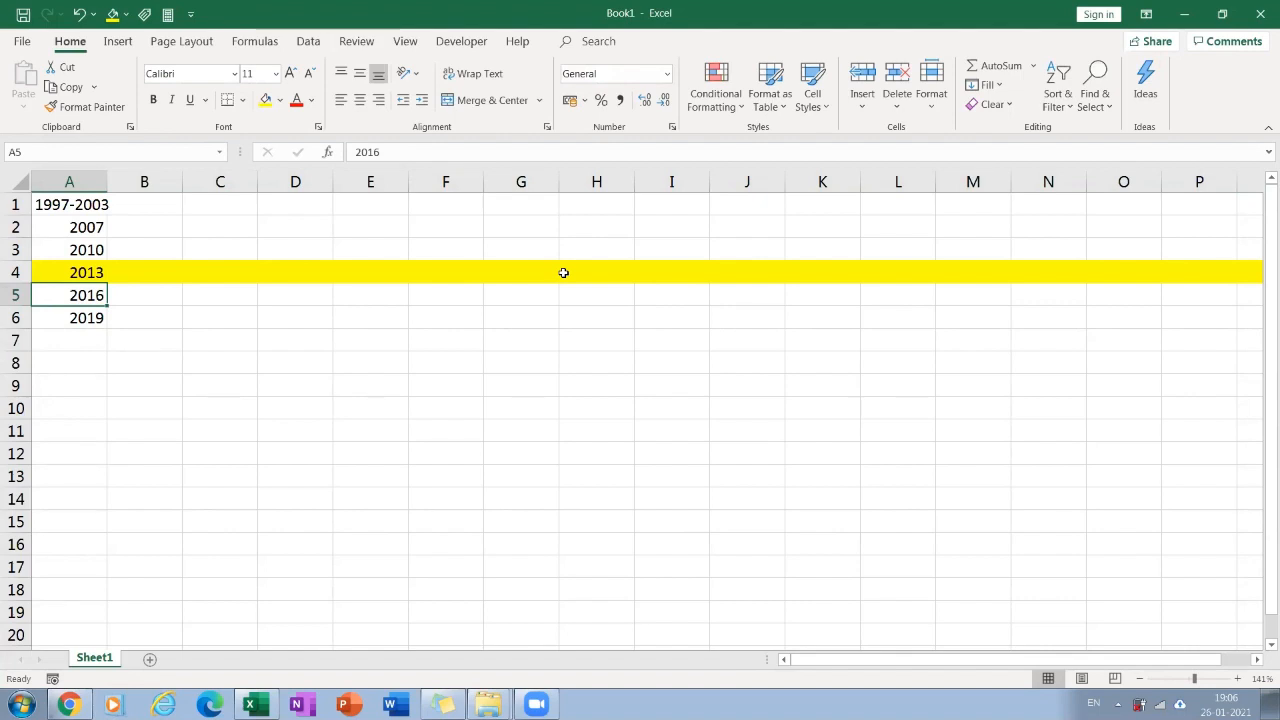
pyautogui.press('Up')
pyautogui.press('Up')
pyautogui.press('Right')
pyautogui.press('Right')
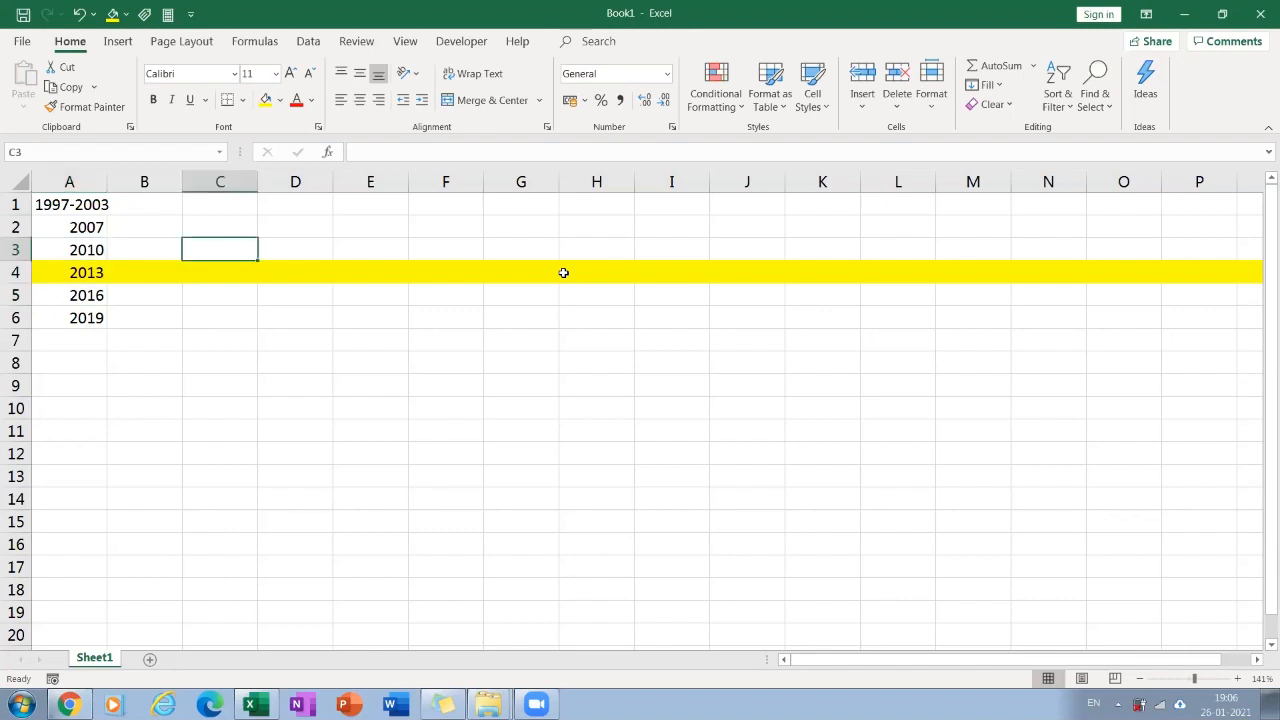
pyautogui.write('exl')
pyautogui.press('Return')
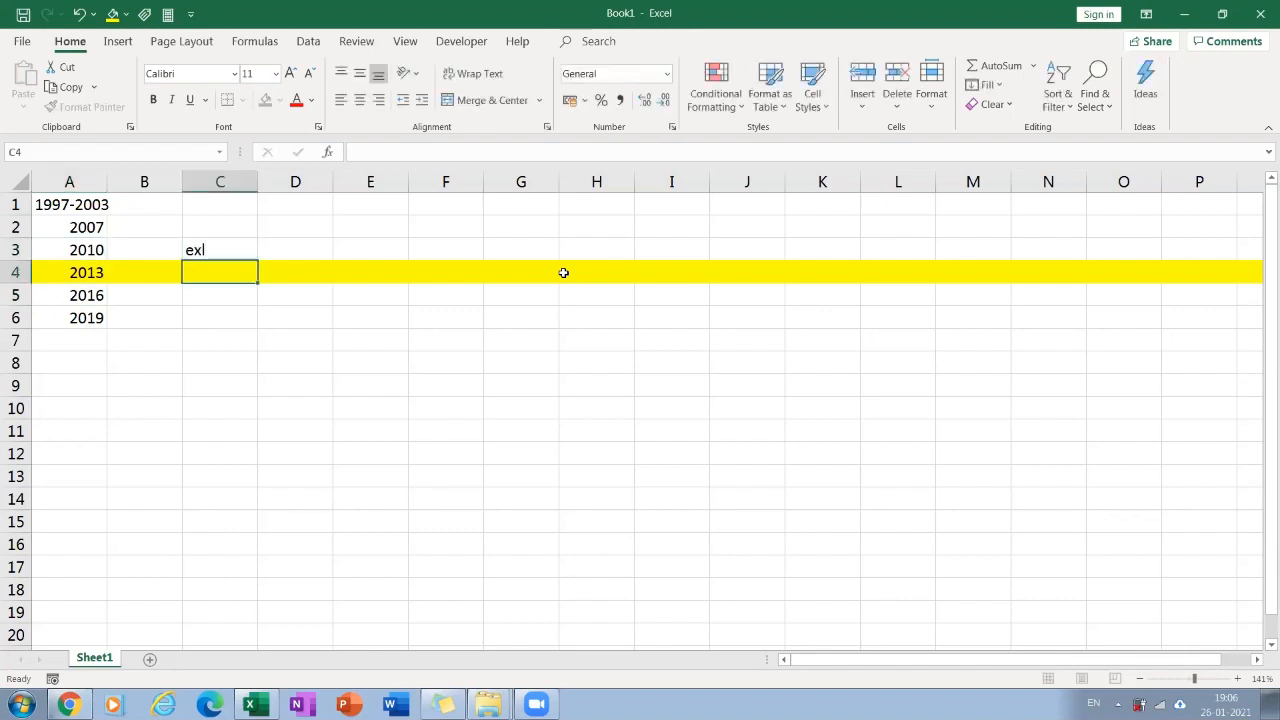
pyautogui.press('Up')
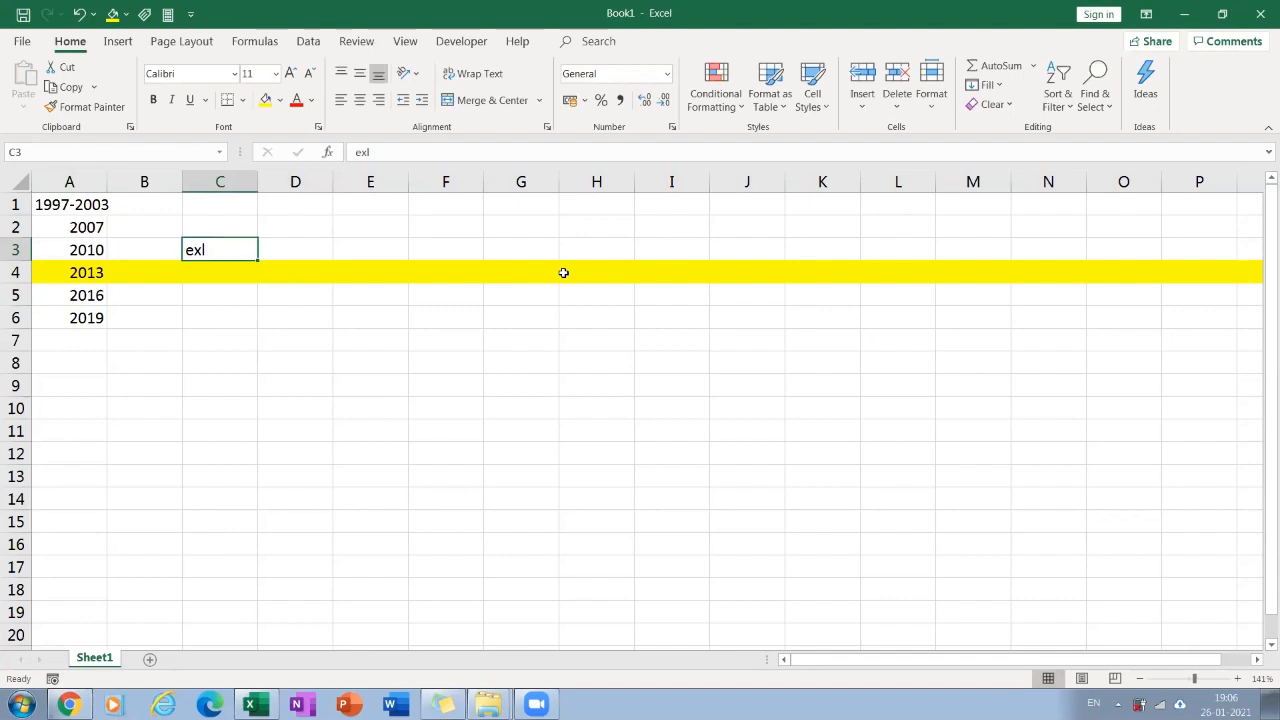
pyautogui.press('Delete')
# Enter the file extension .xlsx in cell B4, beside the year 2013.
pyautogui.press('Down')
pyautogui.press('Left')
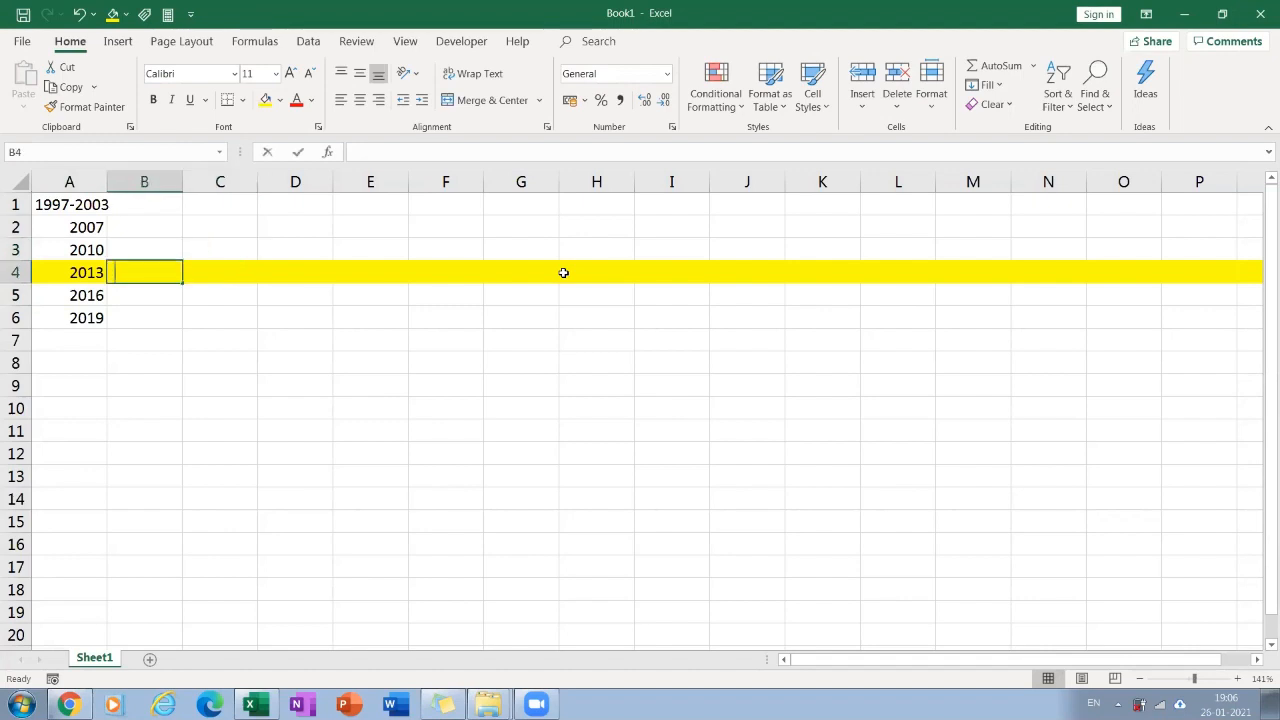
pyautogui.write('.xlsx')
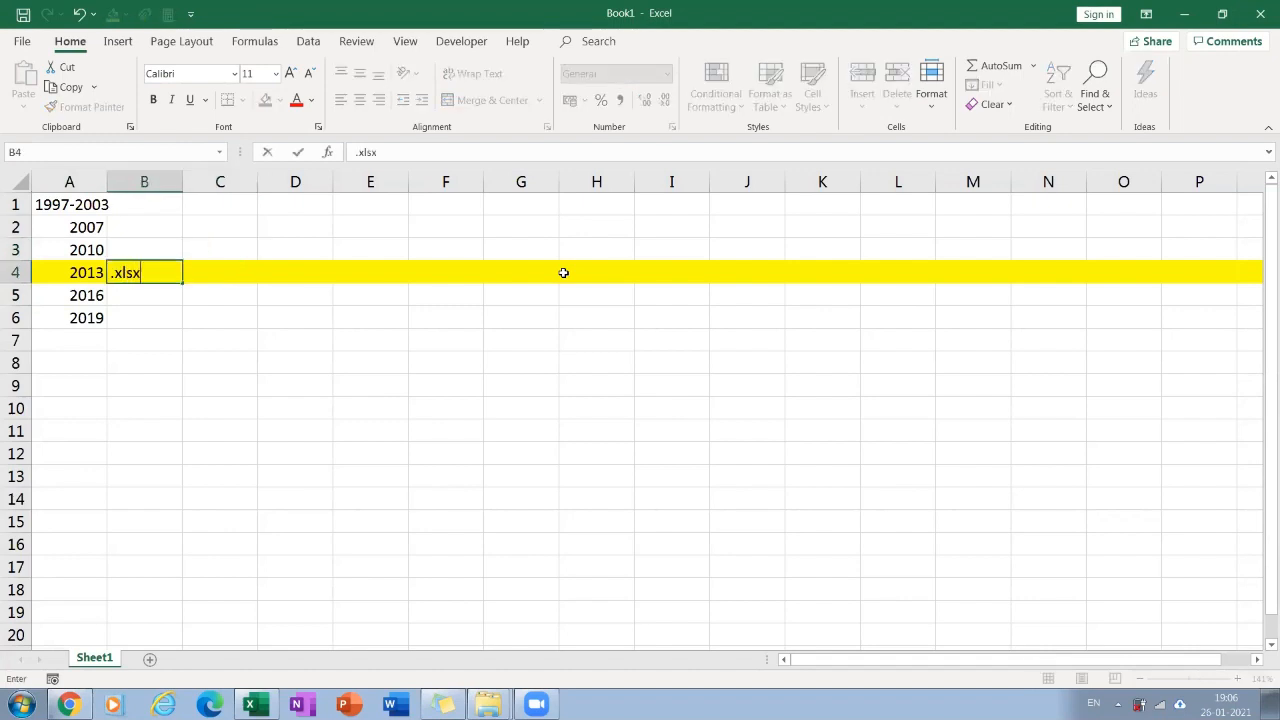
pyautogui.press('Return')
pyautogui.press('Up')
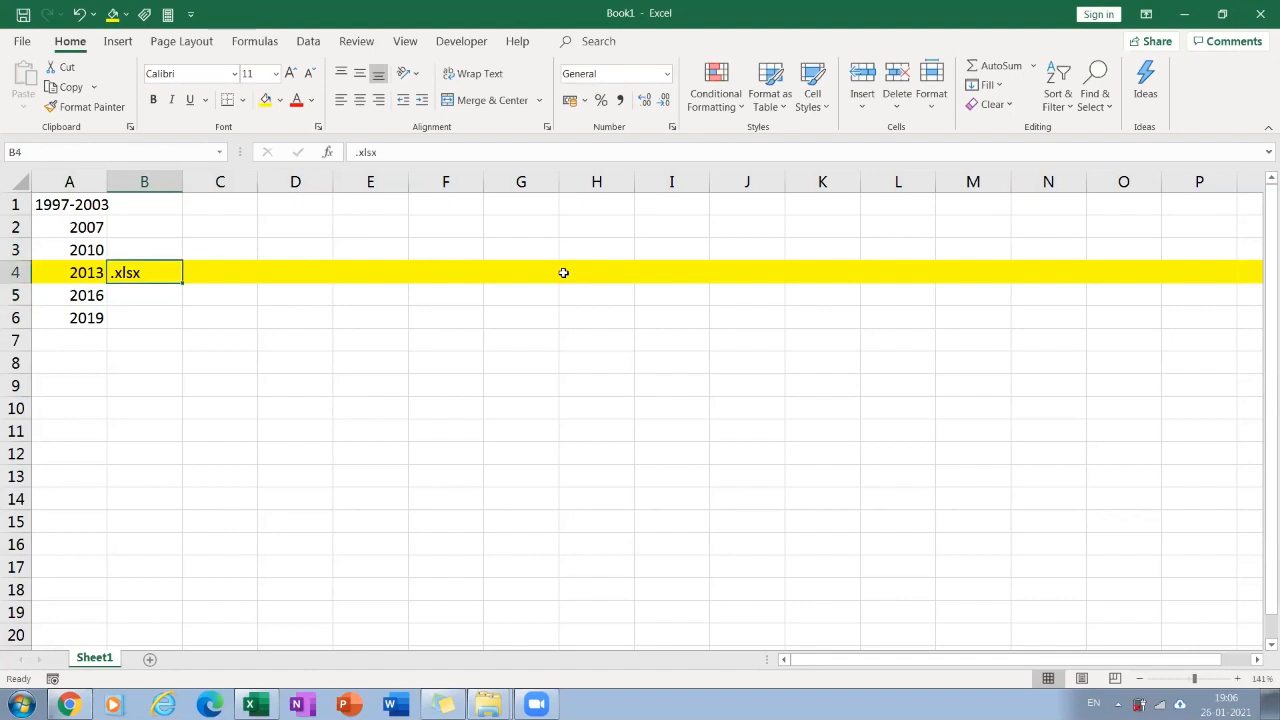
# Enter the file extension .xls in cell B1, beside 1997-2003, without the autocompleted ending.
pyautogui.press('Up')
pyautogui.press('Up')
pyautogui.press('Up')
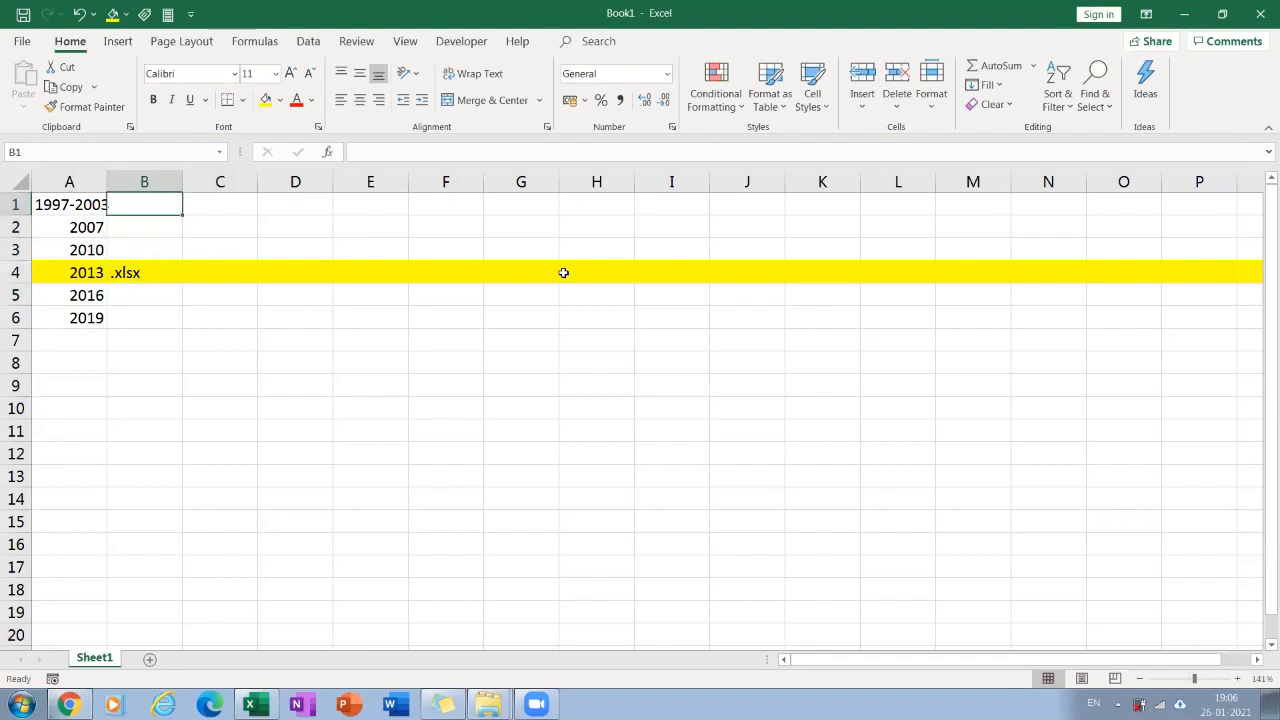
pyautogui.write('.')
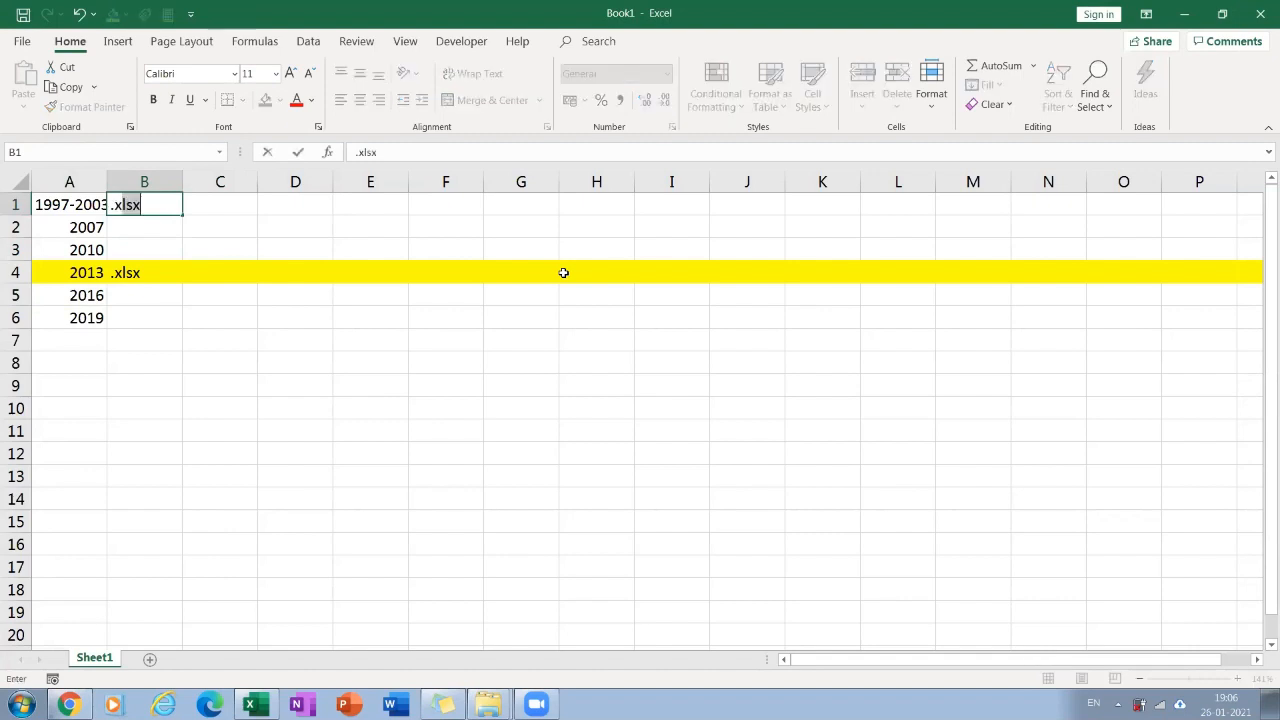
pyautogui.write('xls')
pyautogui.press('Delete')
pyautogui.press('Return')
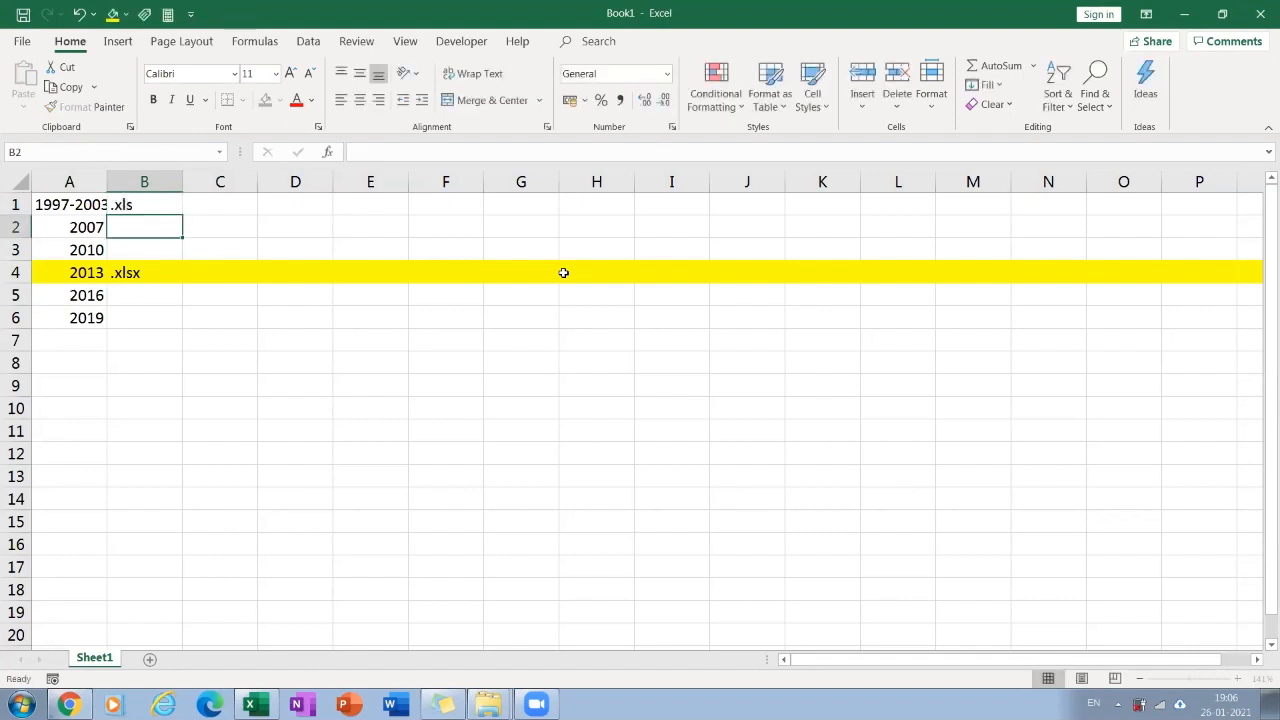
# Merge and center cells B2 to B6 so that .xlsx covers the versions 2007 through 2019.
pyautogui.hotkey('shift', 'Down')
pyautogui.hotkey('shift', 'Down')
pyautogui.hotkey('shift', 'Down')
pyautogui.hotkey('shift', 'Down')
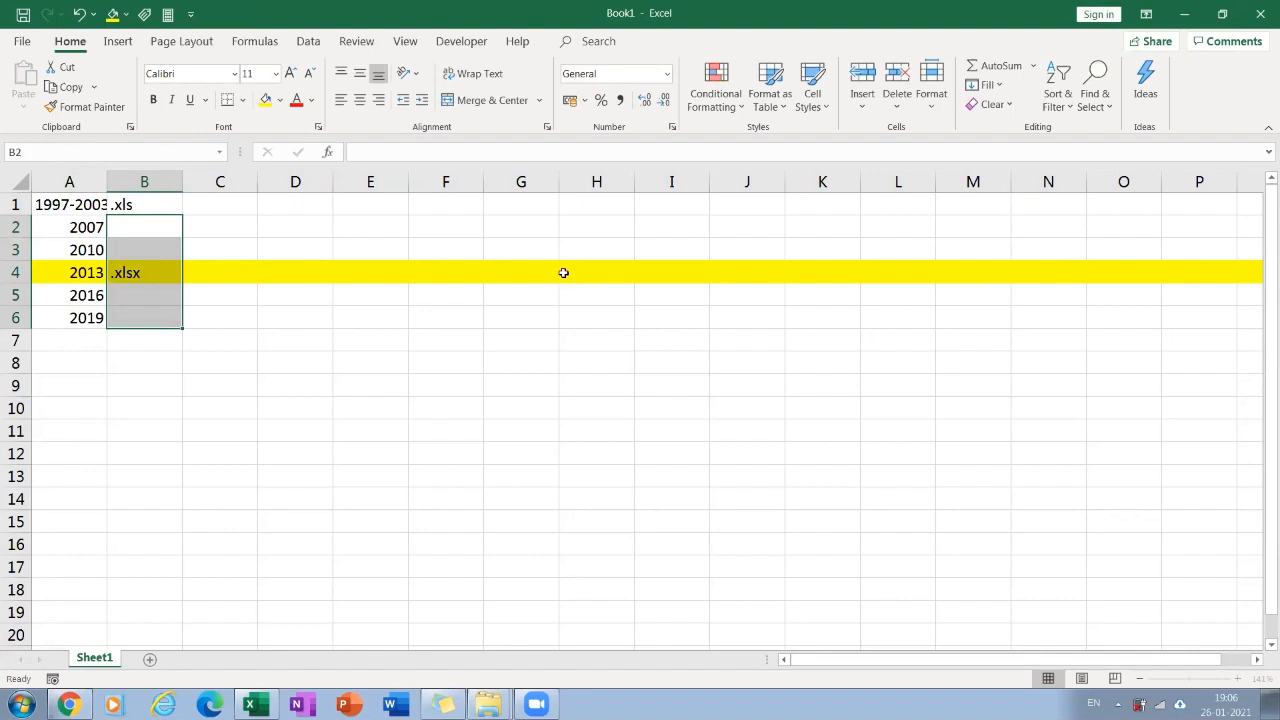
pyautogui.hotkey('alt', 'h')
pyautogui.press('m')
pyautogui.press('c')
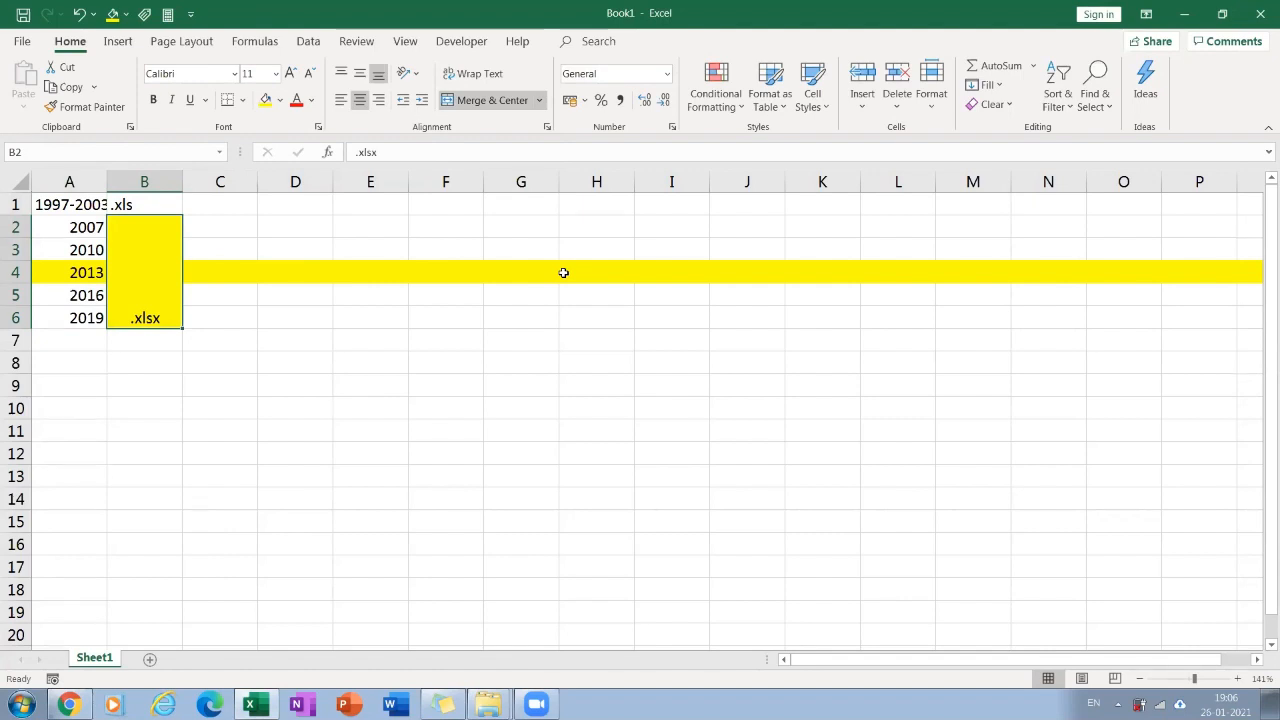
pyautogui.click(563, 272)
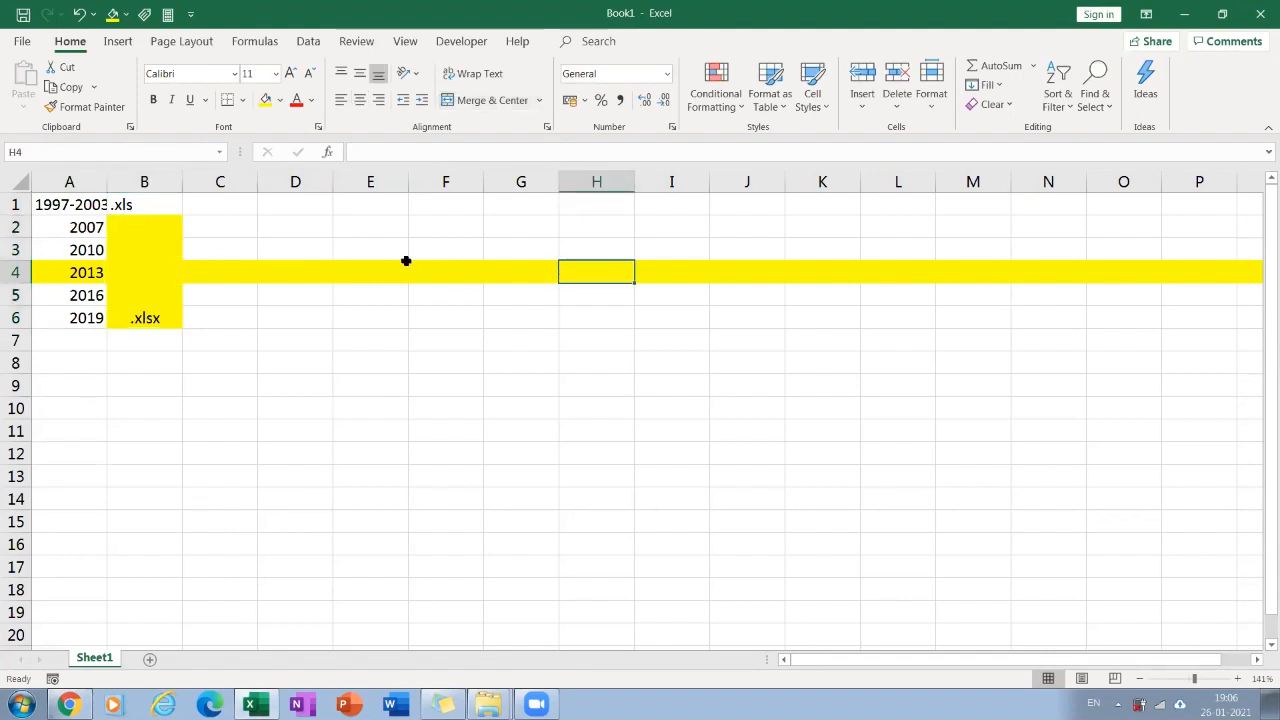
pyautogui.click(391, 183)
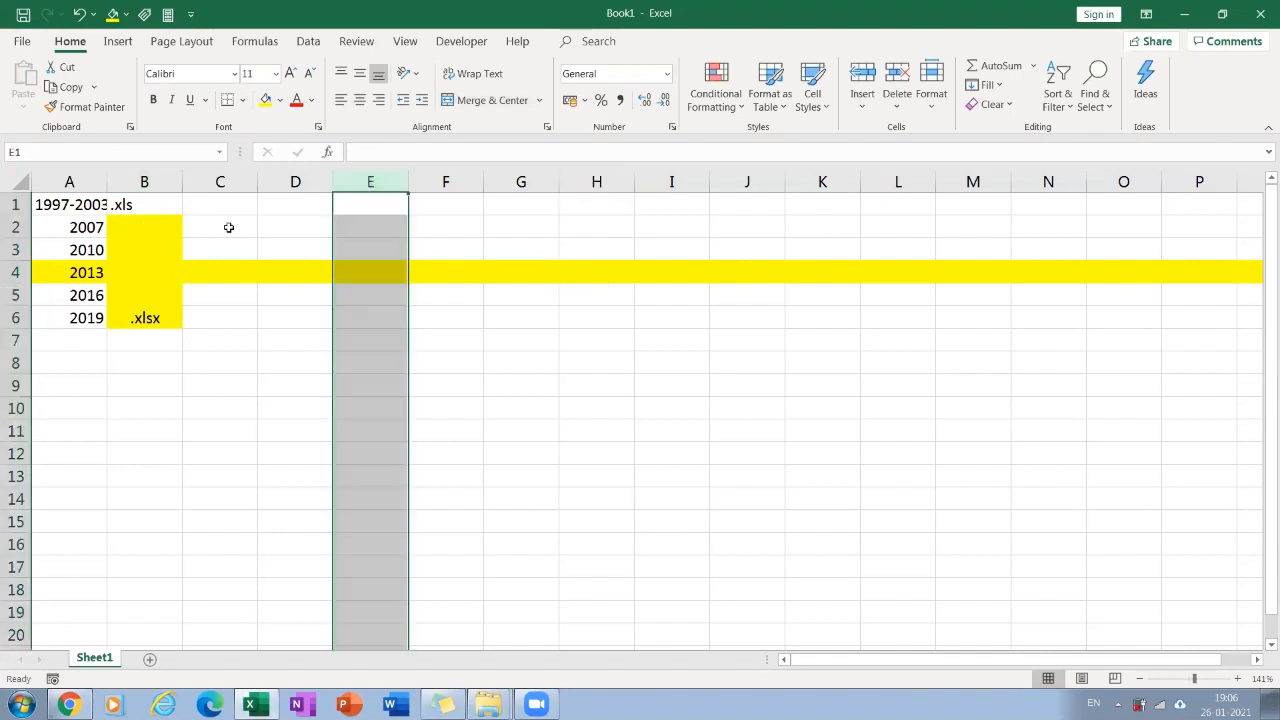
pyautogui.click(15, 205)
pyautogui.click(131, 499)
pyautogui.click(67, 494)
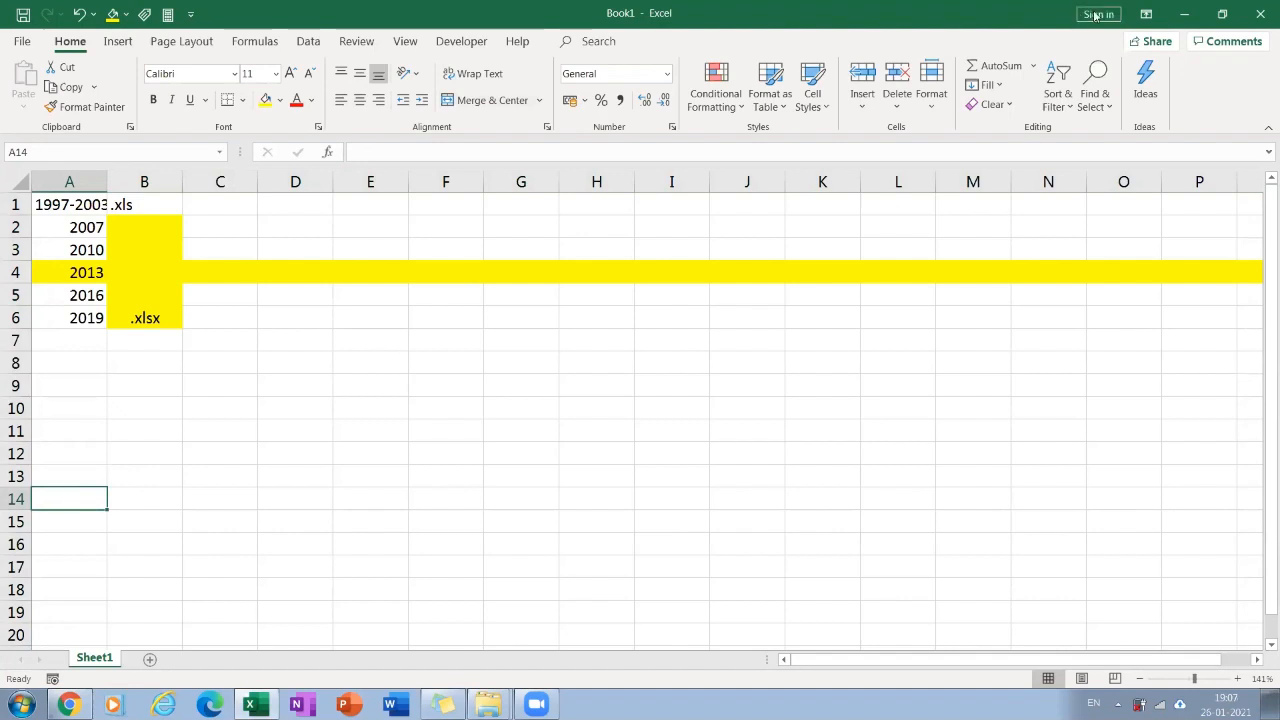
# Minimize the picture viewer and folder windows behind the workbook and bring the workbook back to full screen.
pyautogui.click(1218, 16)
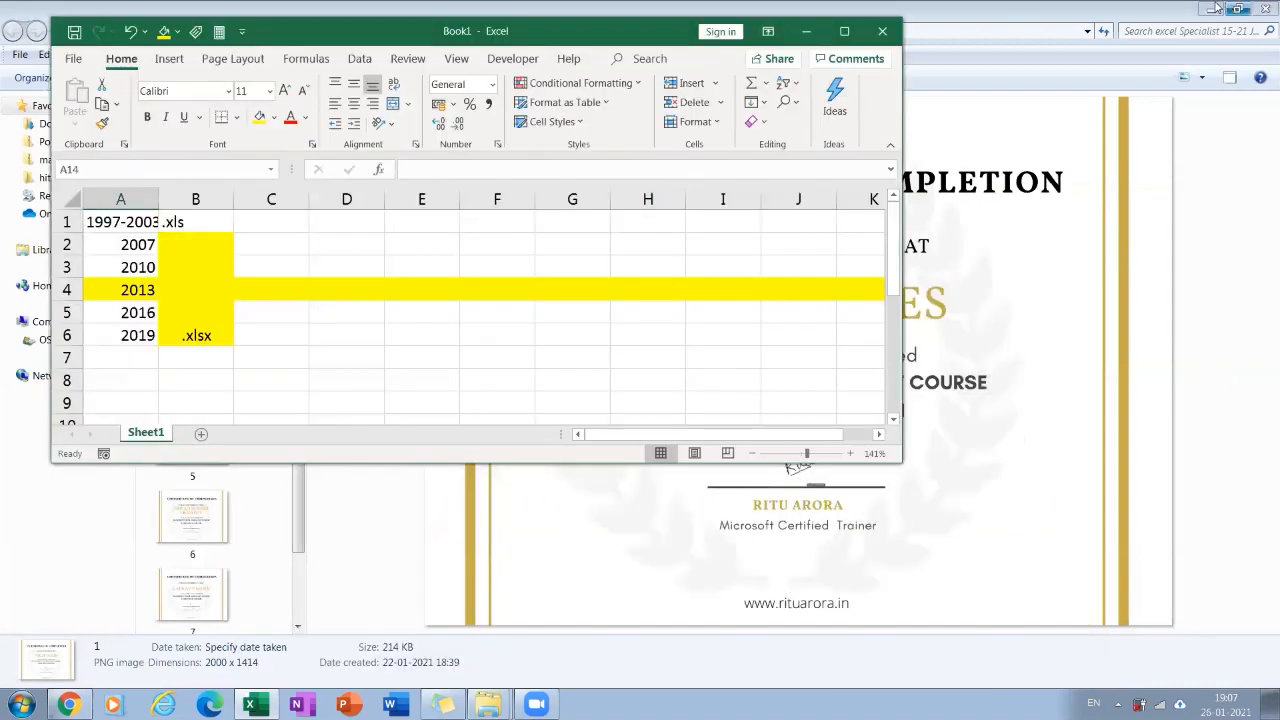
pyautogui.click(1210, 8)
pyautogui.click(1211, 10)
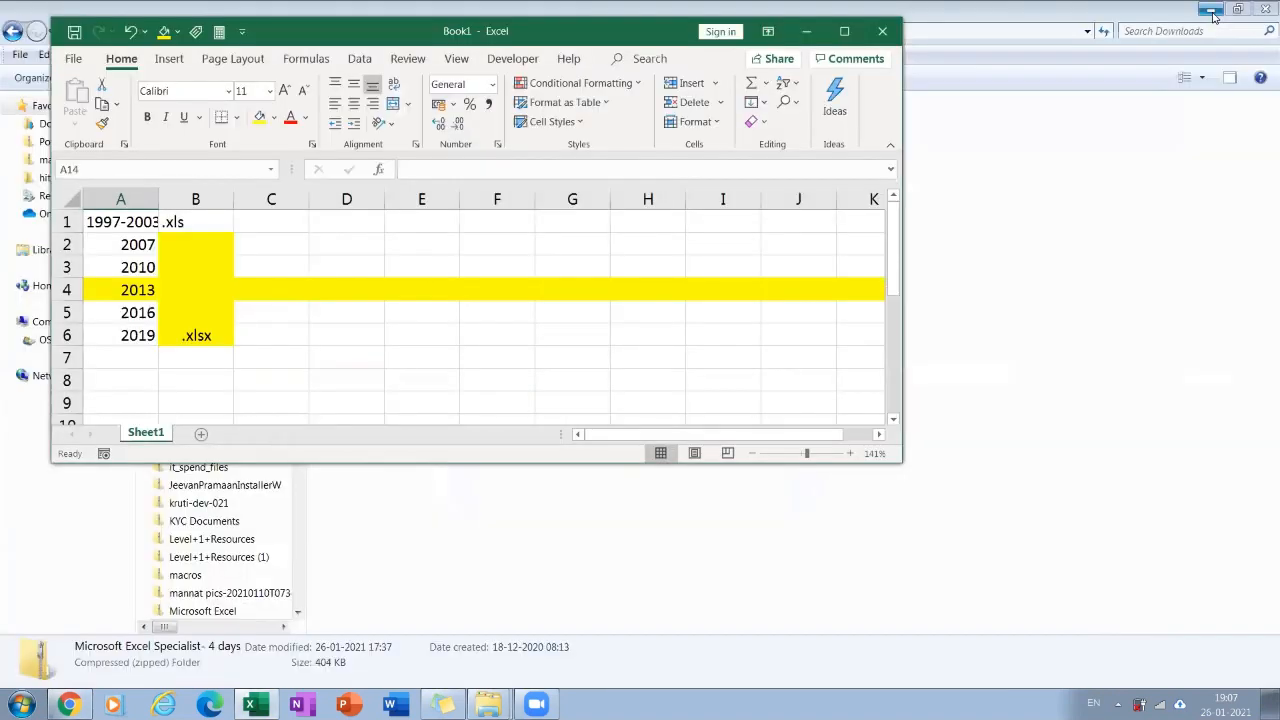
pyautogui.click(1211, 9)
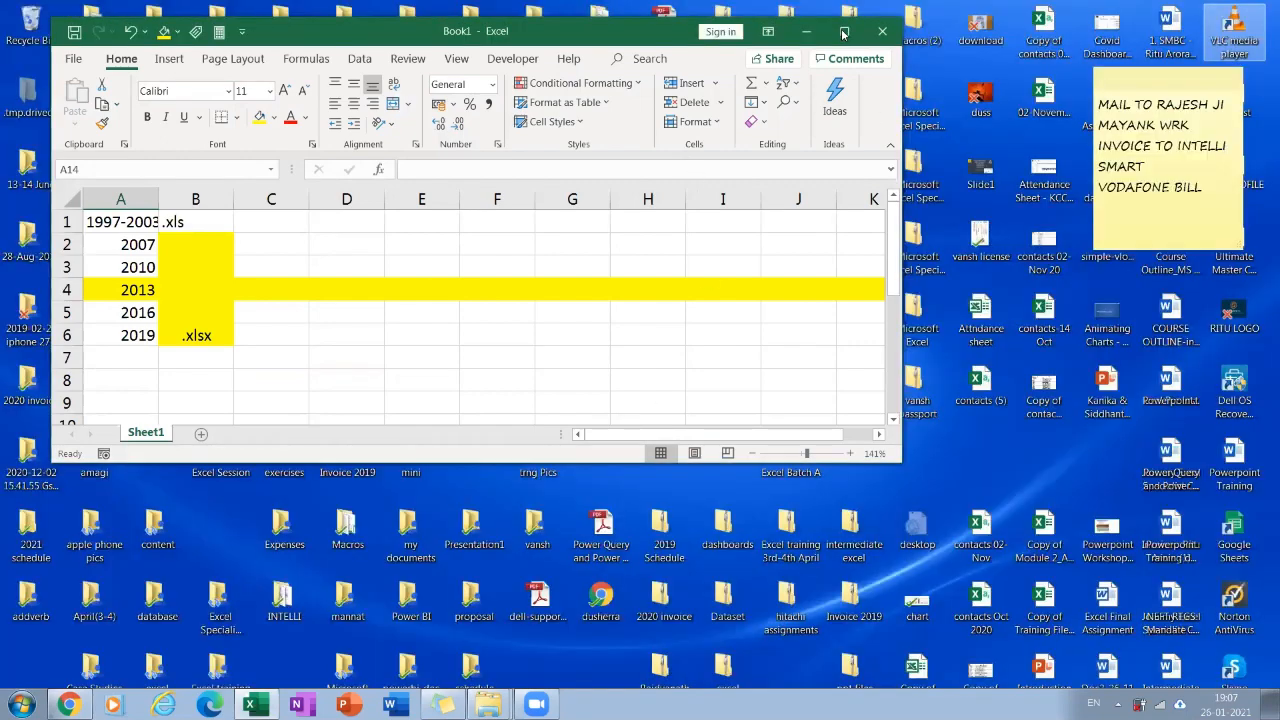
pyautogui.click(843, 34)
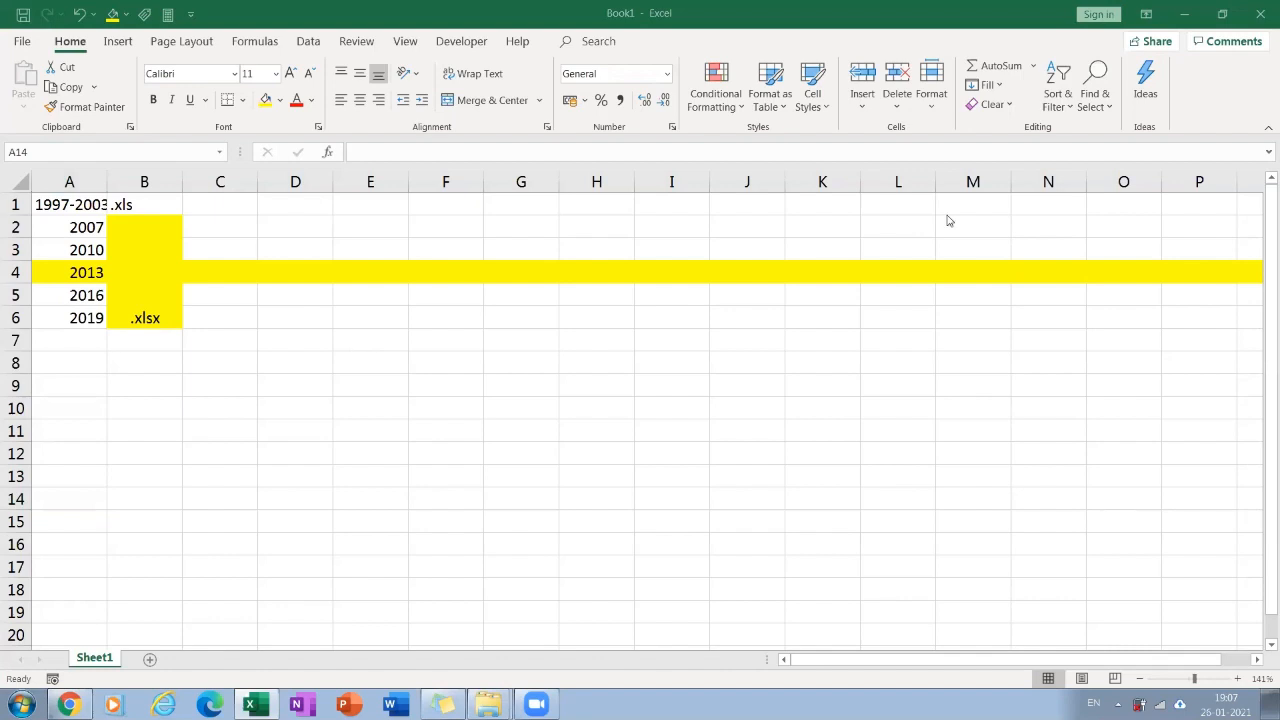
# Go from cell A7 to the sheet's last row, back up to row 1, and across to the last column.
pyautogui.click(91, 343)
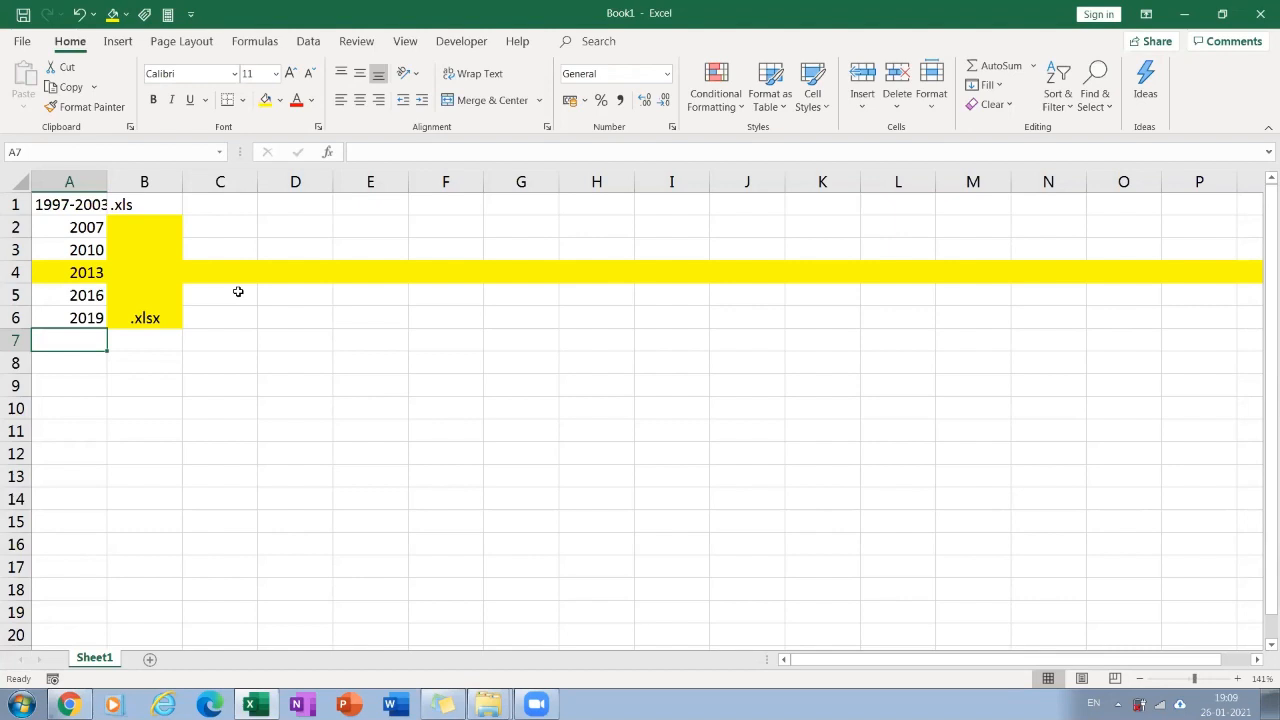
pyautogui.hotkey('ctrl', 'Down')
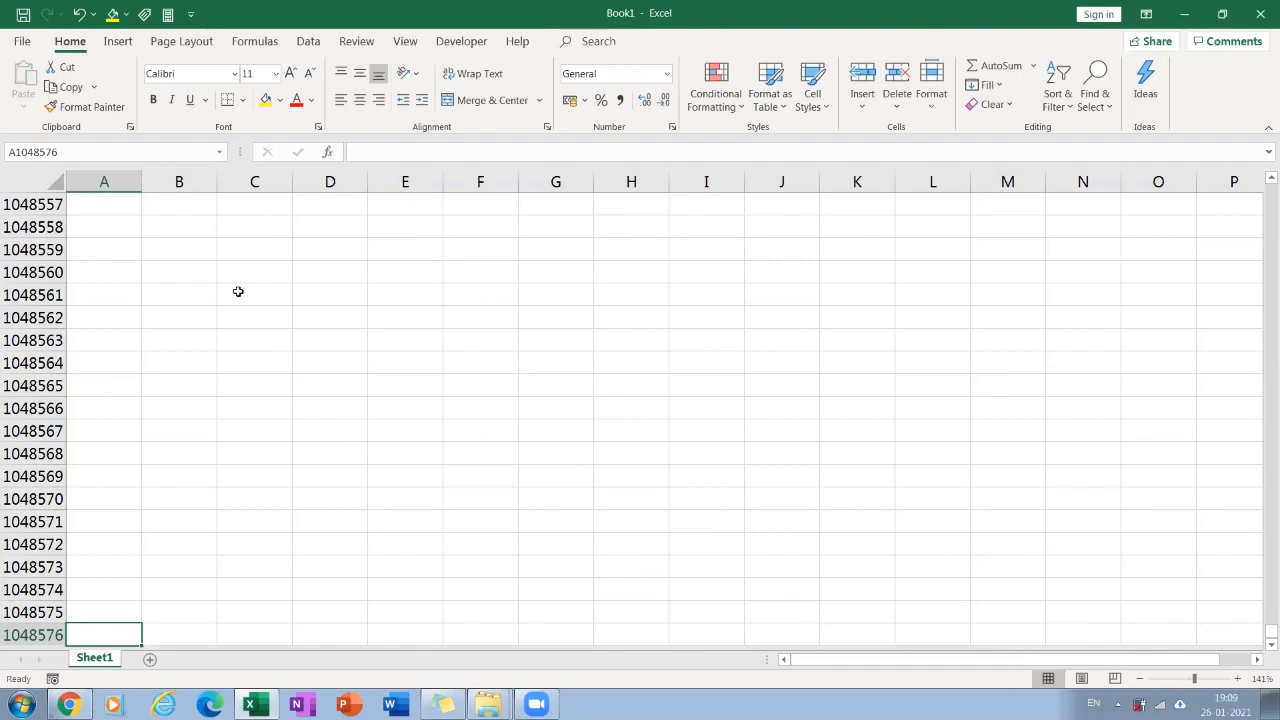
pyautogui.hotkey('ctrl', 'Up')
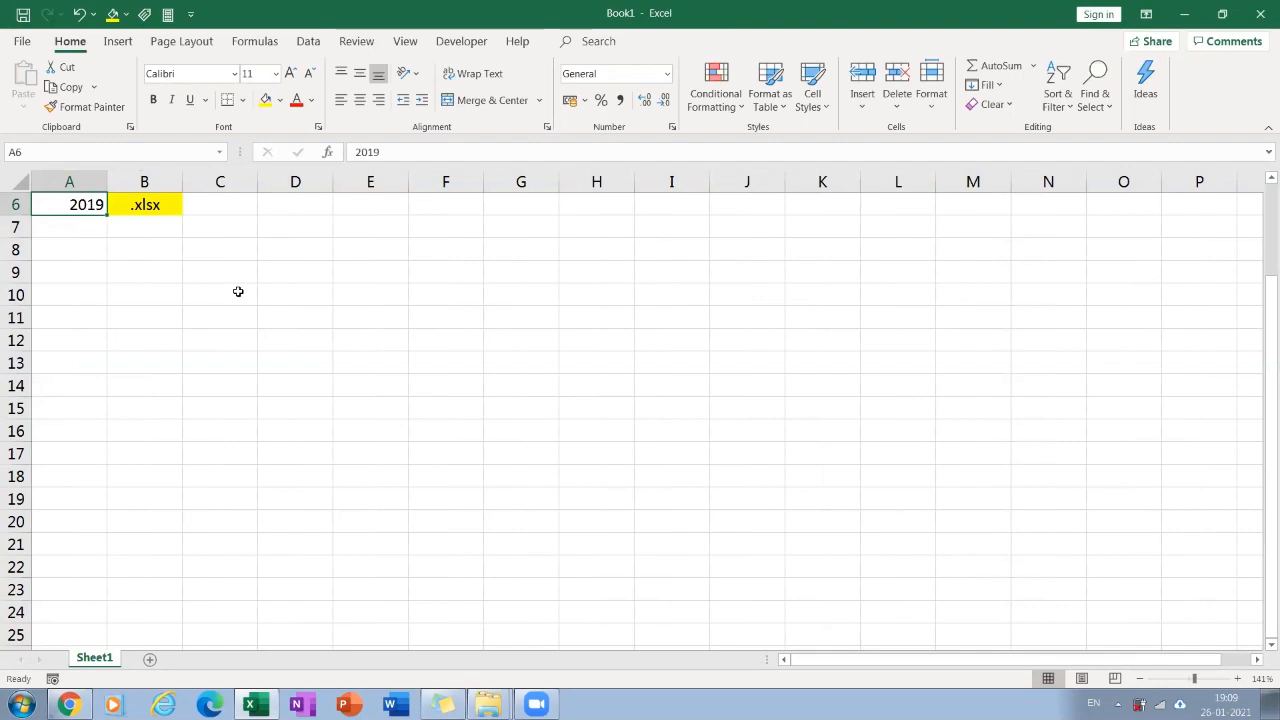
pyautogui.hotkey('ctrl', 'Up')
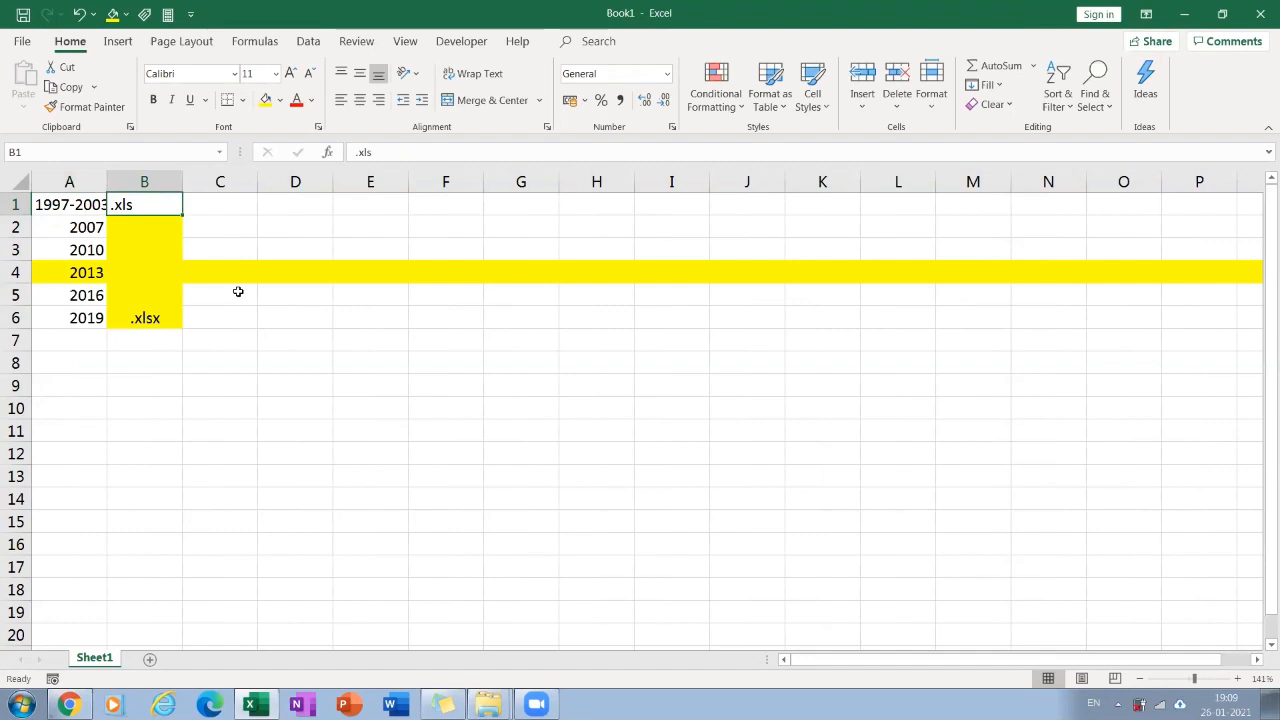
pyautogui.hotkey('ctrl', 'Right')
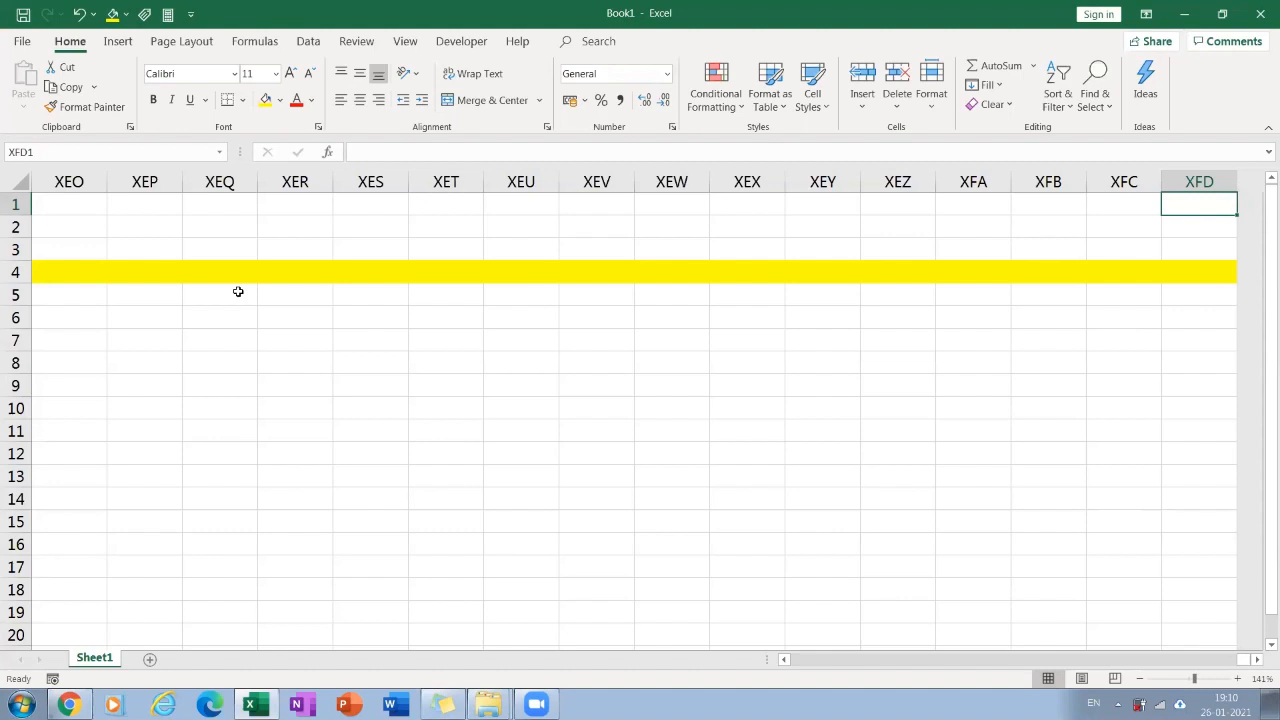
# Enter the formula =COUNT(XEZ1:XFC1) in cell XFD1, the last cell of row 1.
pyautogui.write('=COUNT(')
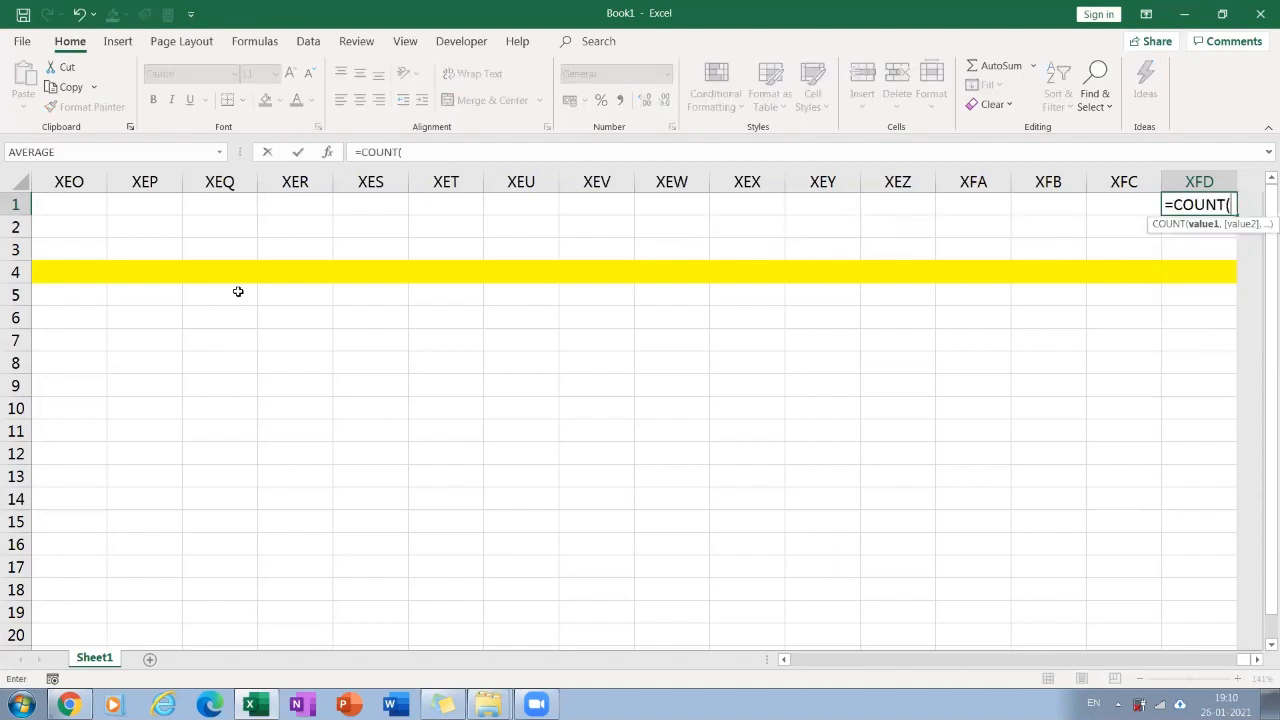
pyautogui.press('Left')
pyautogui.press('Left')
pyautogui.press('Left')
pyautogui.press('Left')
pyautogui.hotkey('shift', 'Right')
pyautogui.hotkey('shift', 'Right')
pyautogui.hotkey('shift', 'Right')
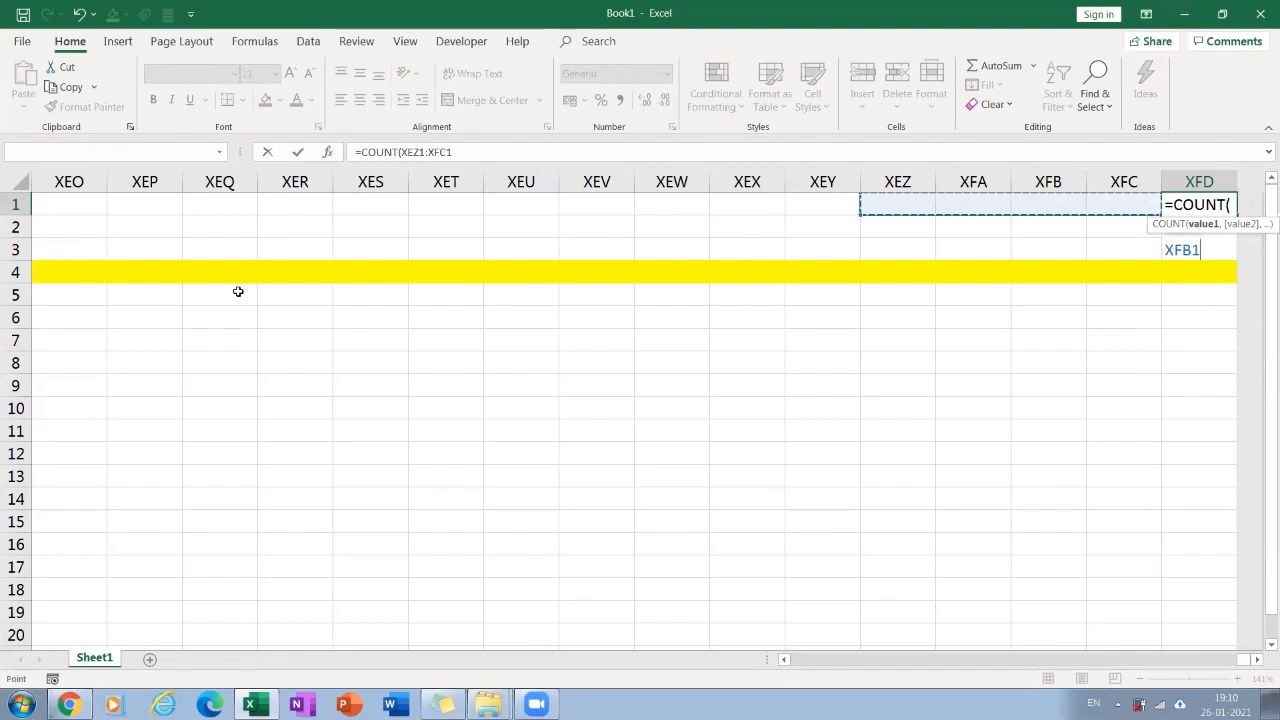
pyautogui.press('Return')
pyautogui.press('Up')
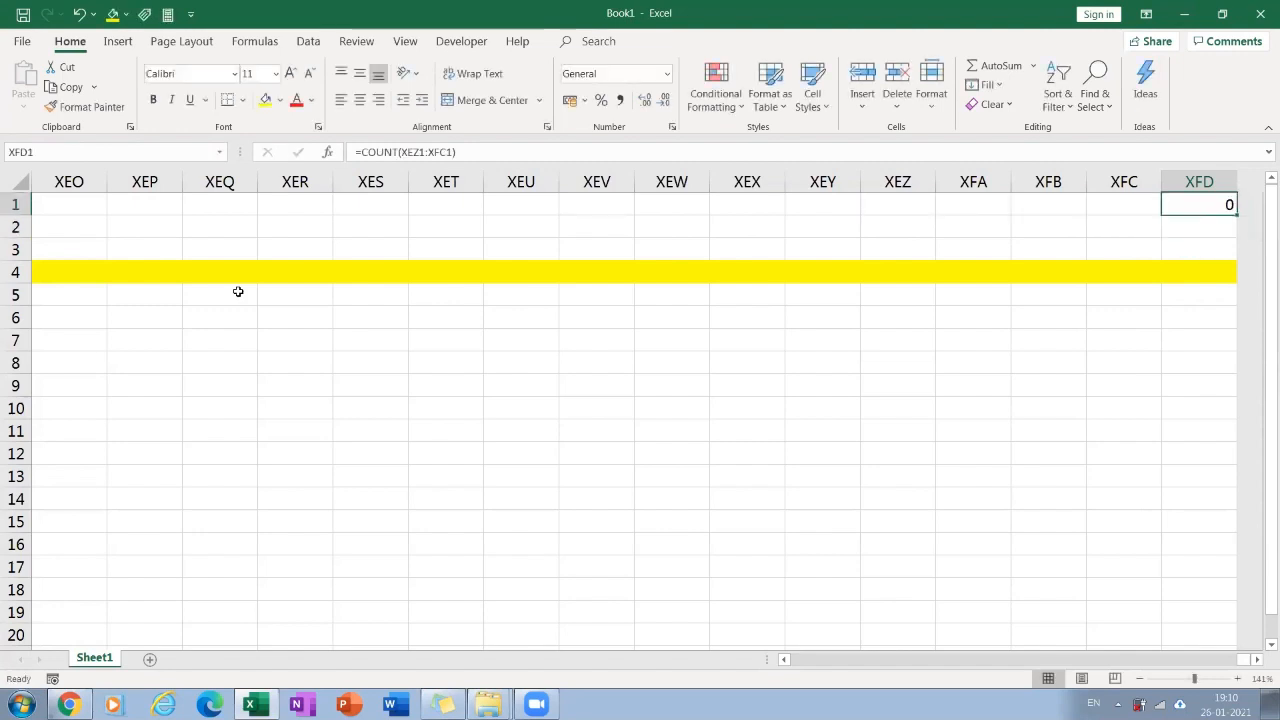
# Enter the formula =COLUMN() in cell XFD1 to get the number of the last column, and review the formula.
pyautogui.write('=column')
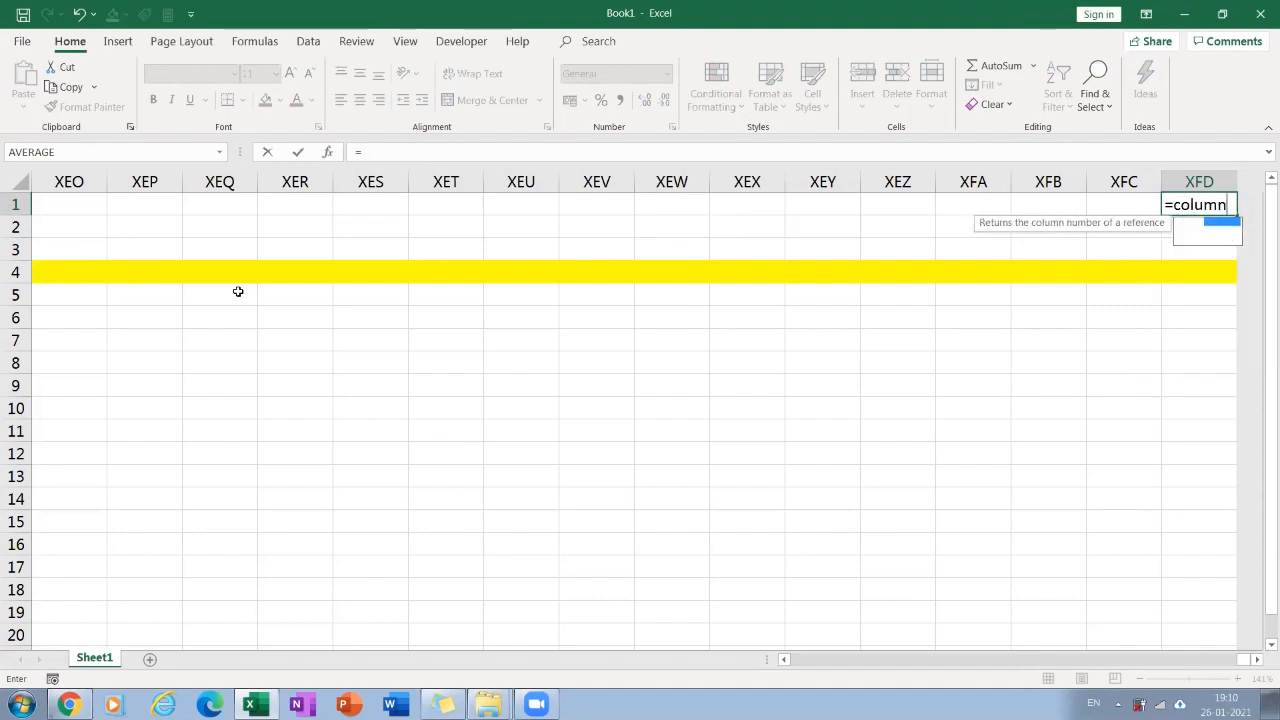
pyautogui.write('()')
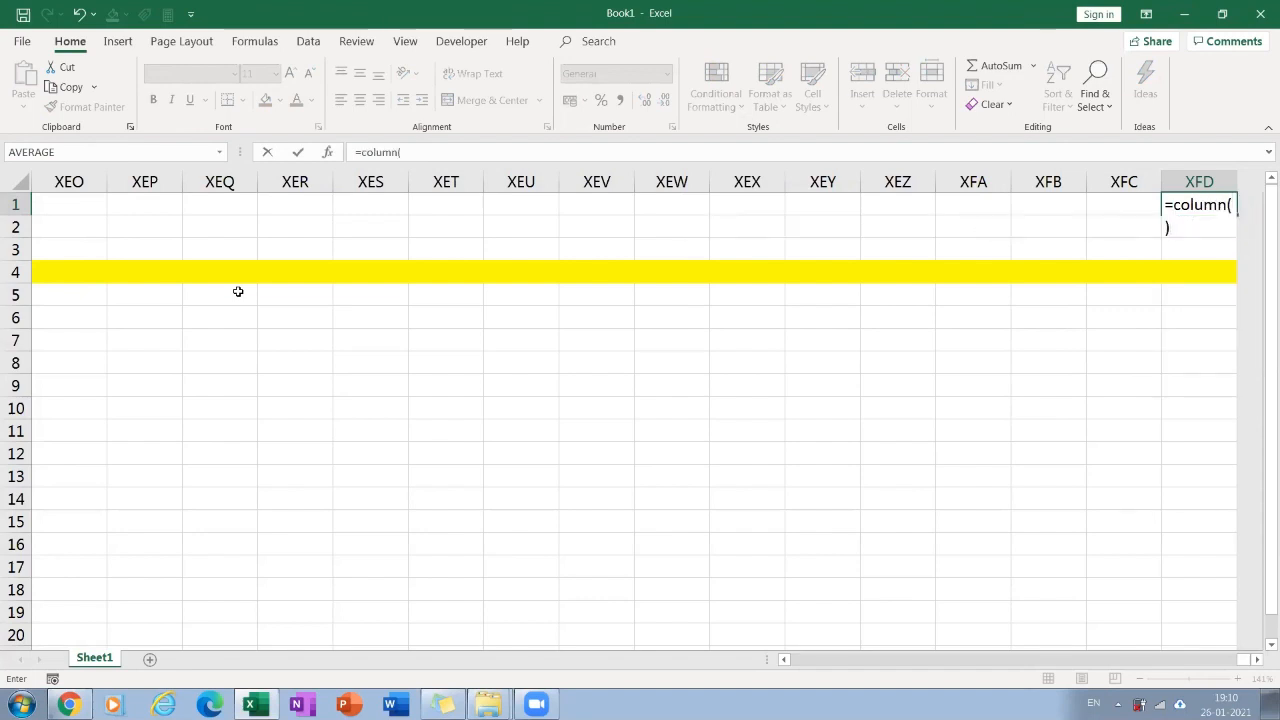
pyautogui.press('Return')
pyautogui.press('Up')
pyautogui.press('F2')
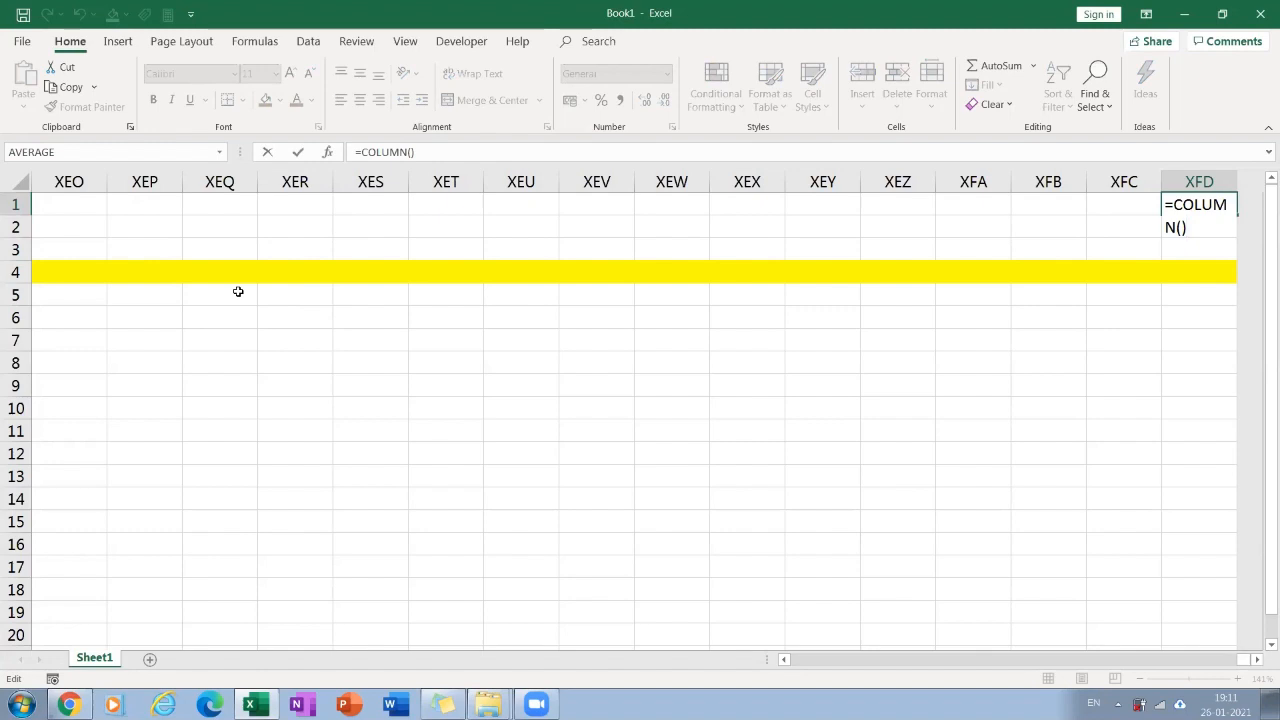
pyautogui.press('Return')
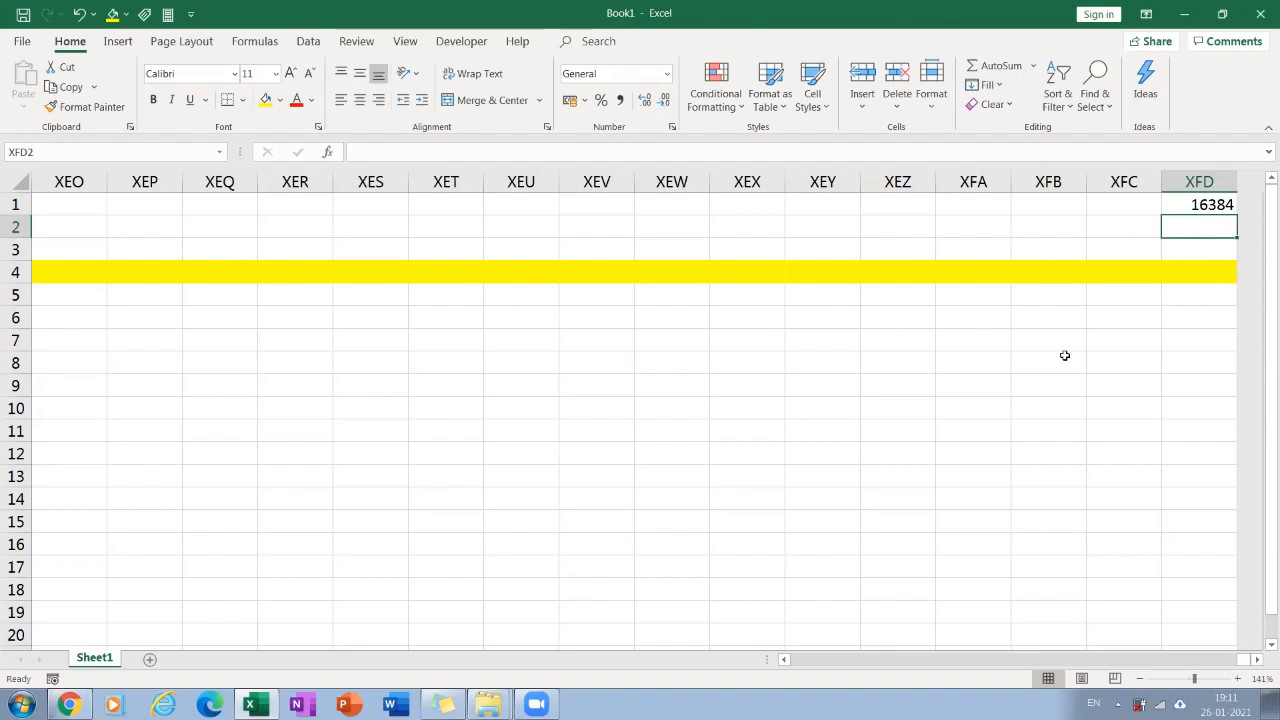
# Enter the formula =ROW() in the last row of column XEO, cell XEO1048576, and review the formula.
pyautogui.click(86, 605)
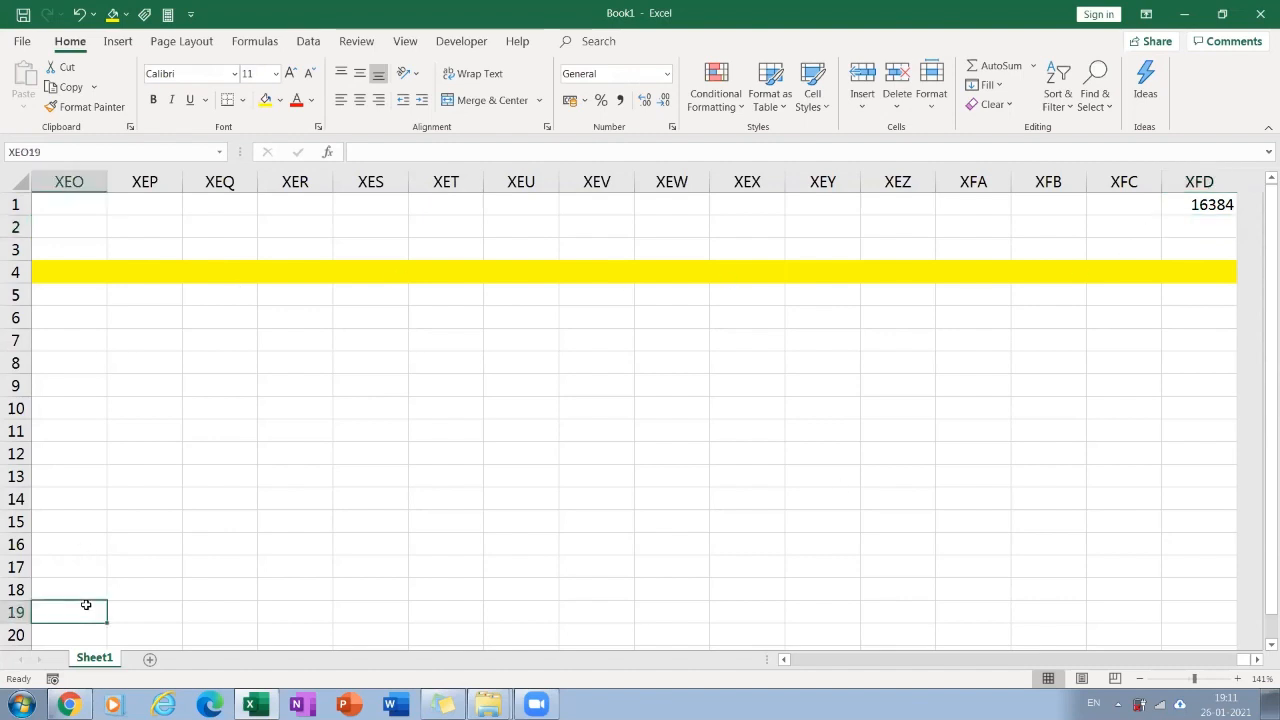
pyautogui.hotkey('ctrl', 'Down')
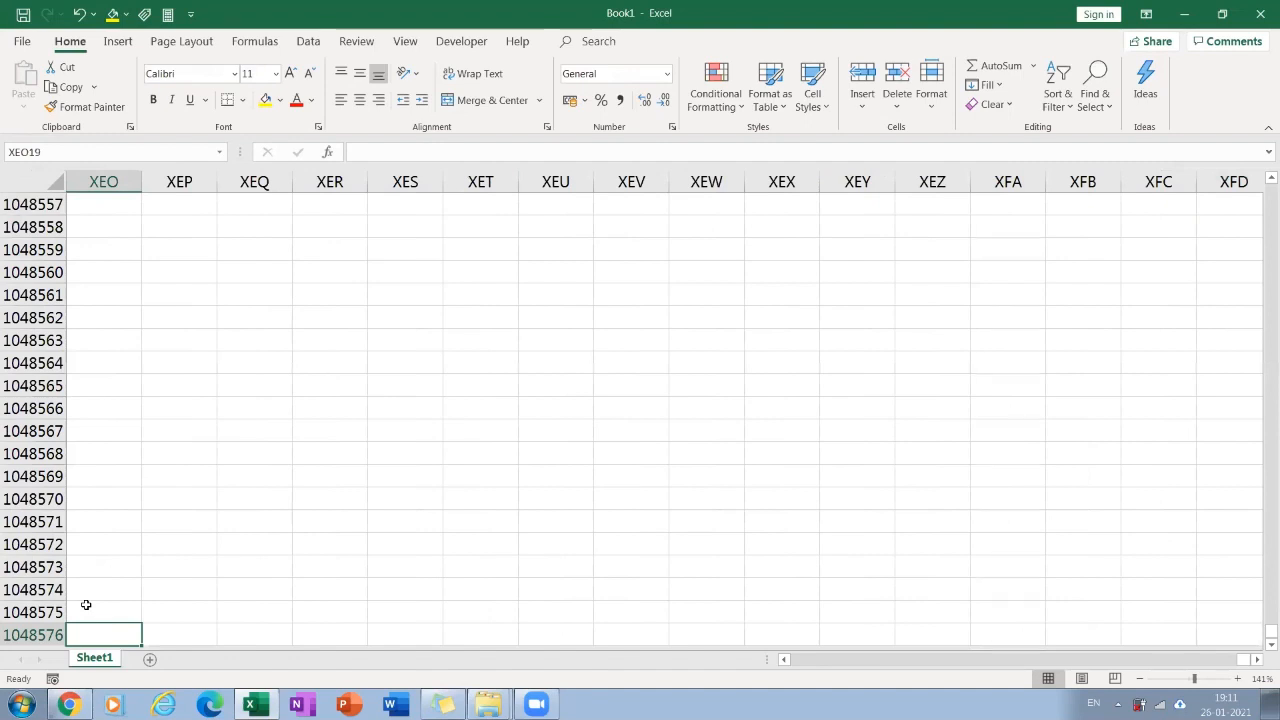
pyautogui.write('=row')
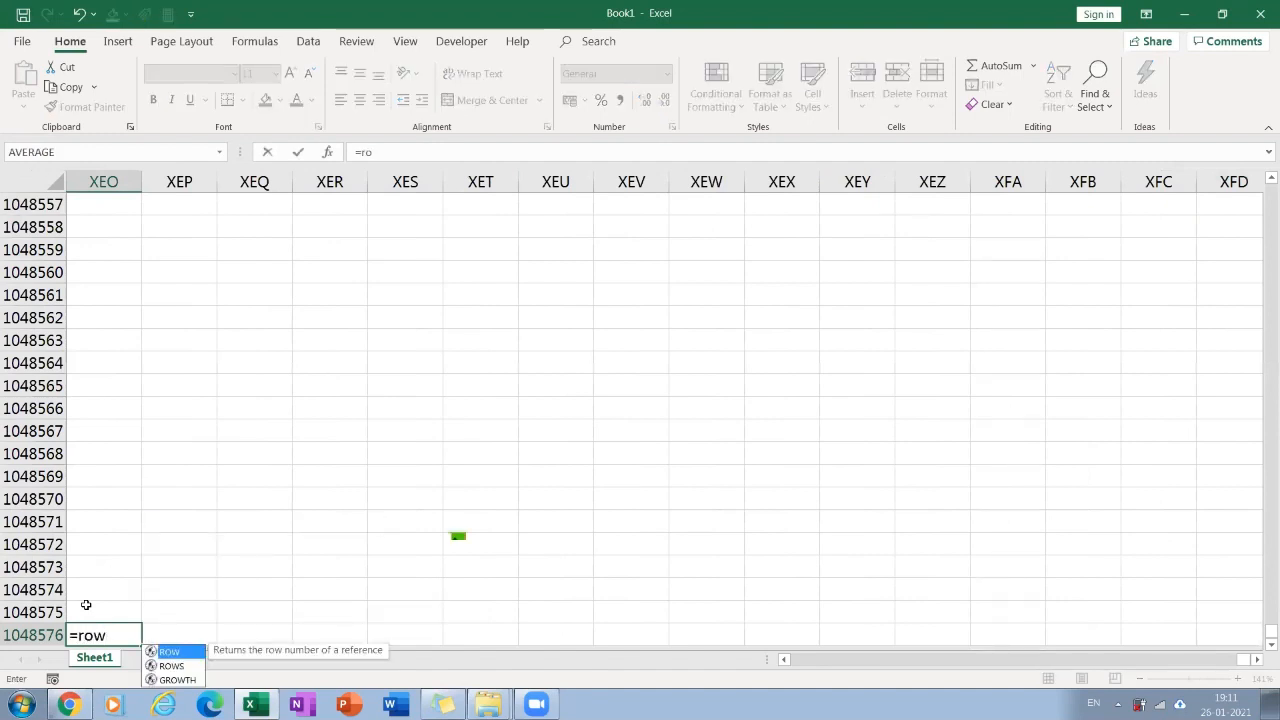
pyautogui.write('(')
pyautogui.press('Return')
pyautogui.press('Return')
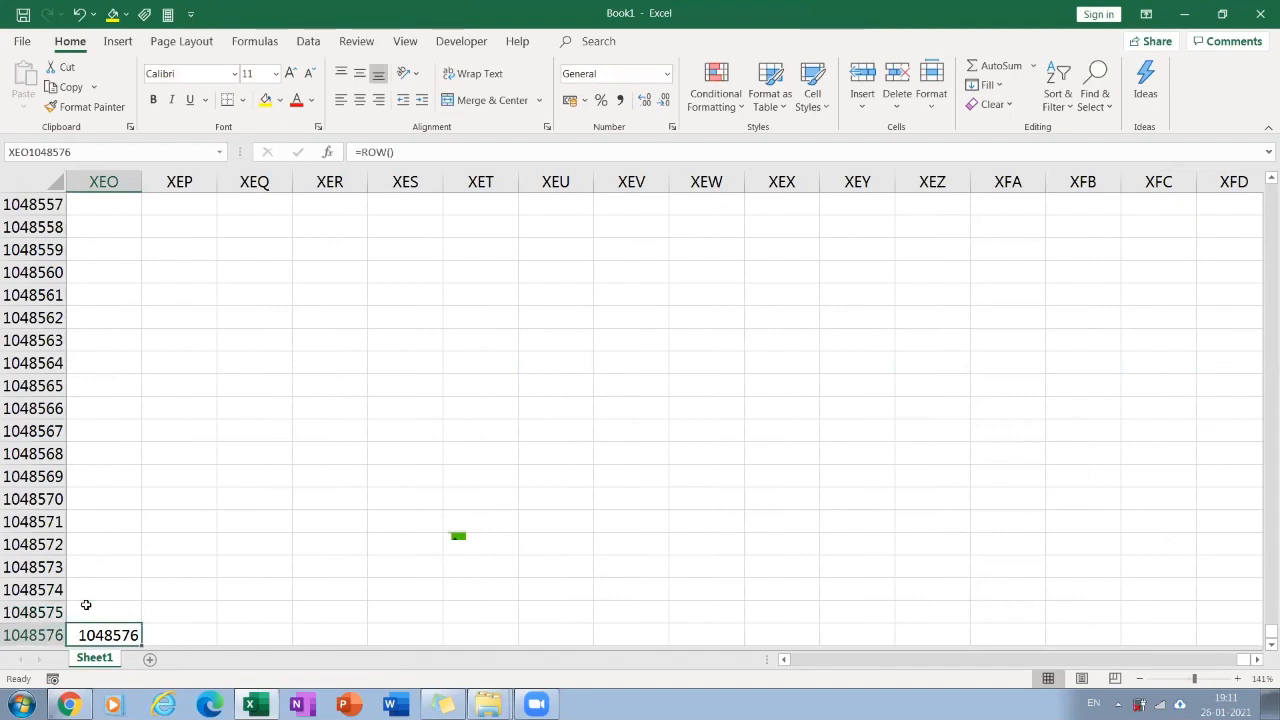
pyautogui.press('F2')
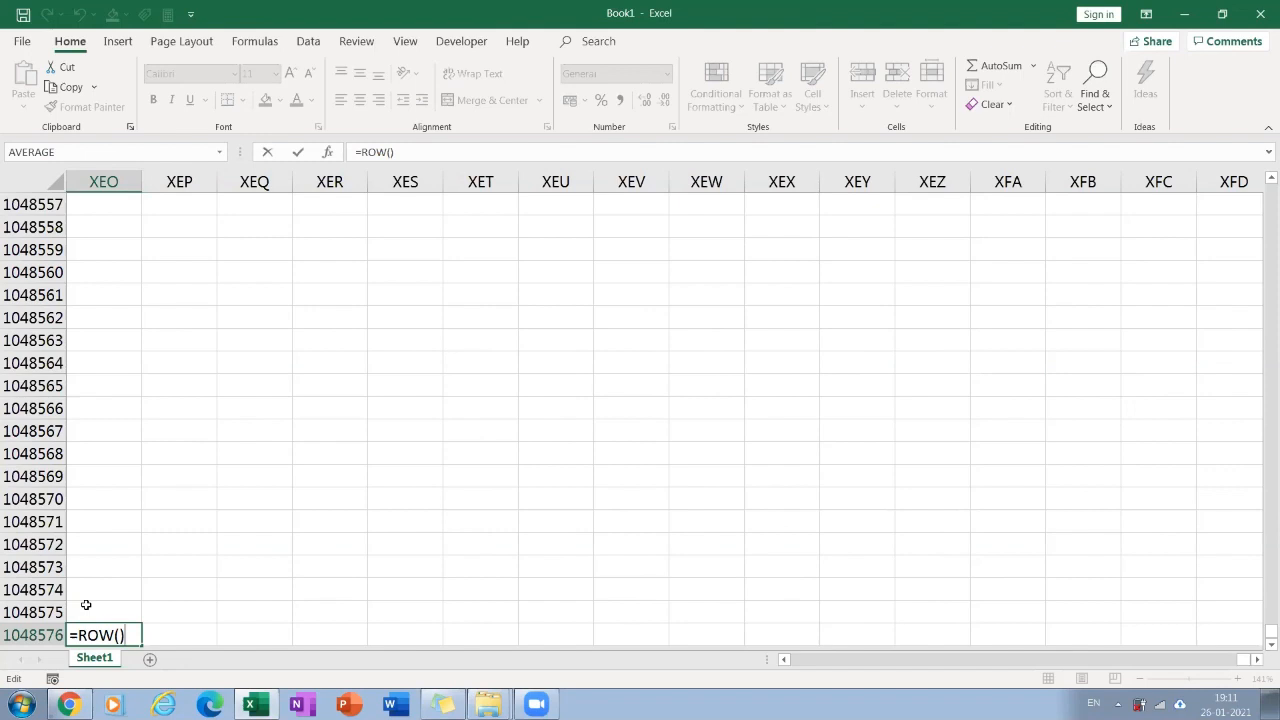
pyautogui.press('Return')
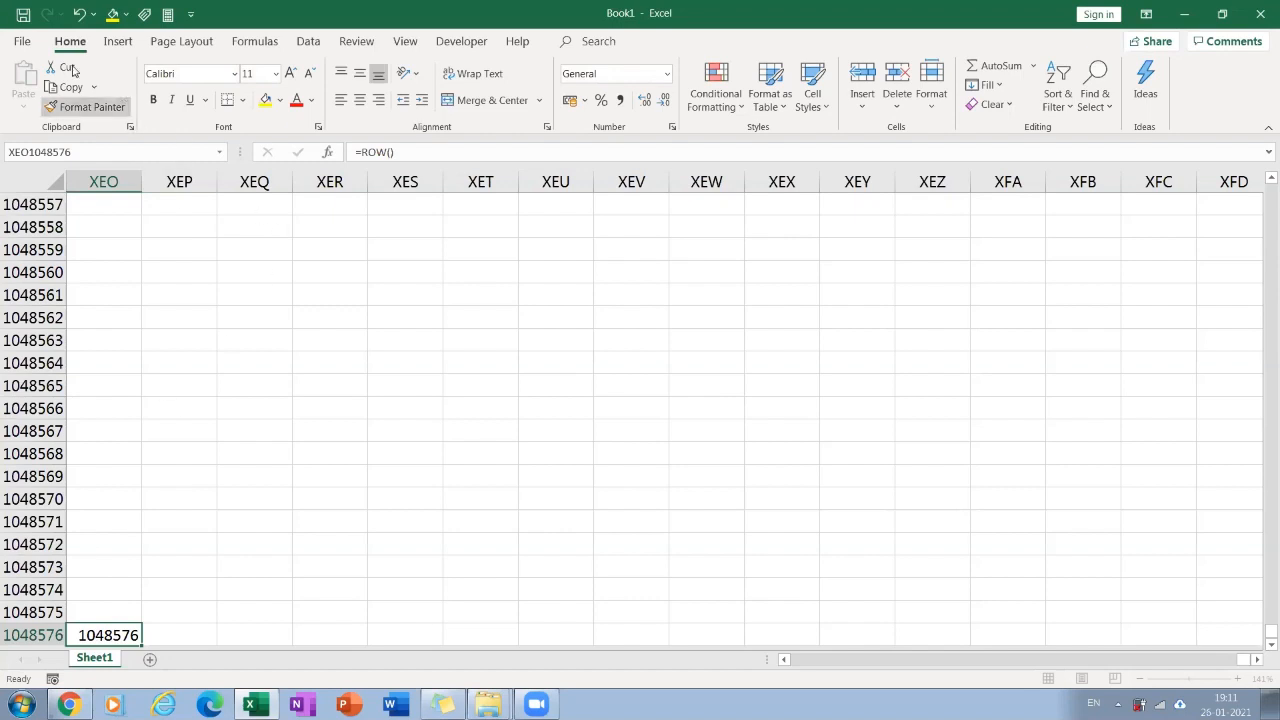
pyautogui.click(131, 45)
pyautogui.click(175, 48)
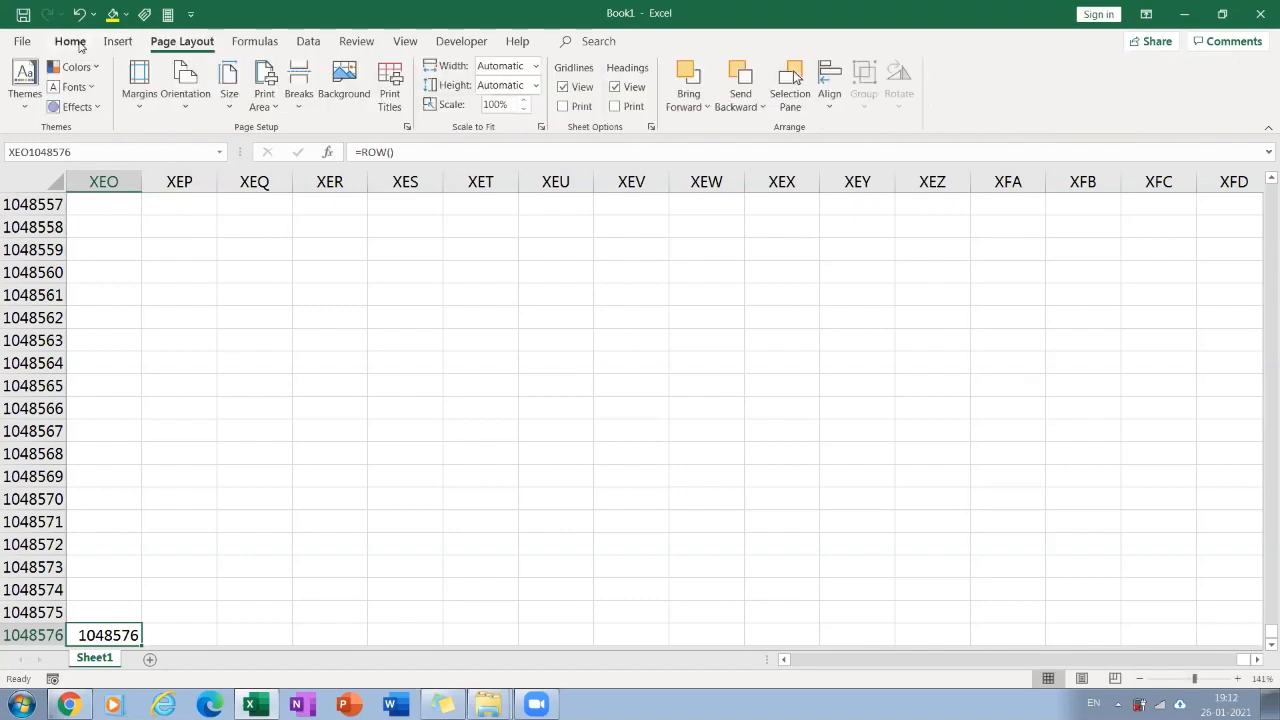
pyautogui.click(82, 46)
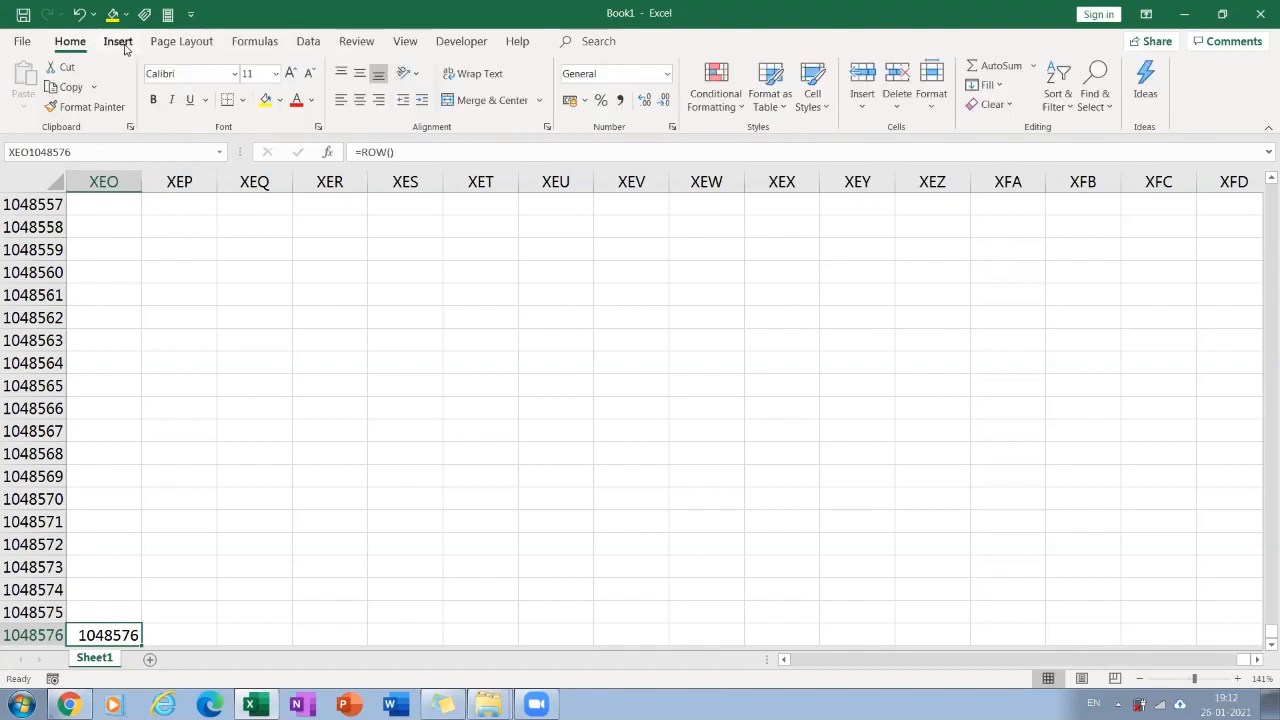
pyautogui.click(126, 48)
pyautogui.click(74, 41)
pyautogui.click(589, 155)
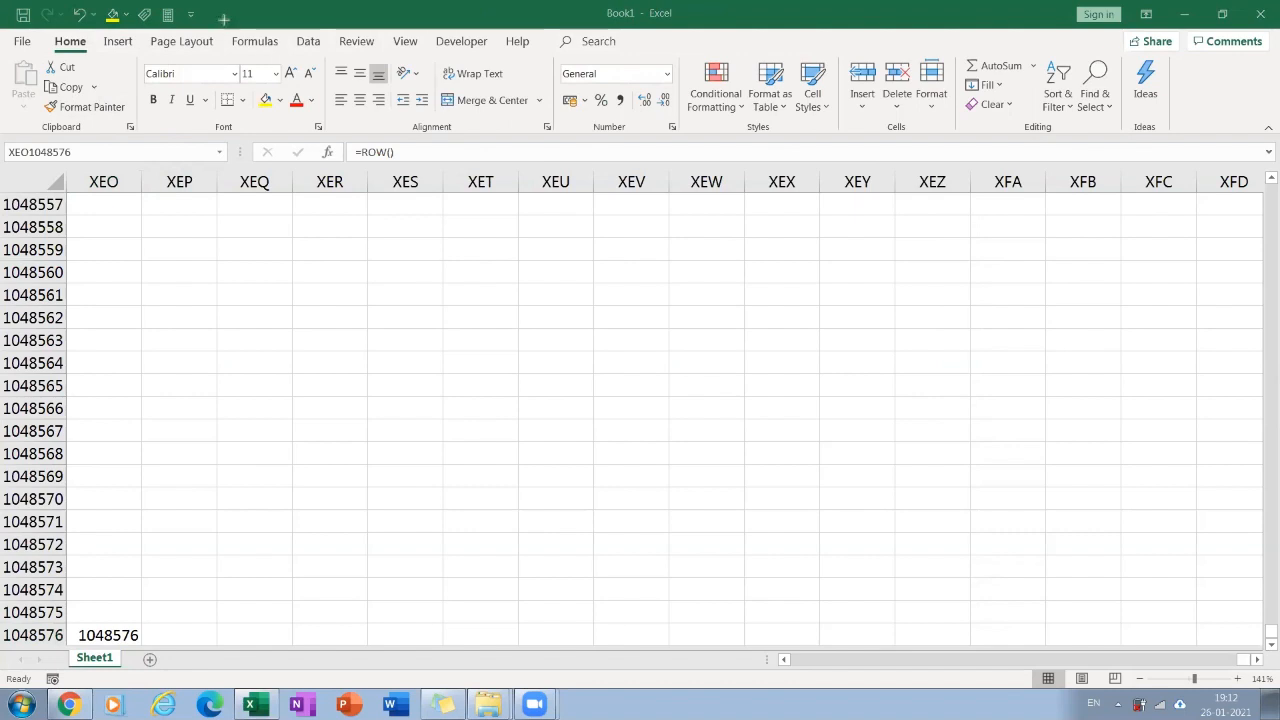
pyautogui.moveTo(212, 8)
pyautogui.mouseDown()
pyautogui.moveTo(769, 41)
pyautogui.moveTo(814, 67)
pyautogui.moveTo(1278, 711)
pyautogui.moveTo(341, 9)
pyautogui.mouseUp()
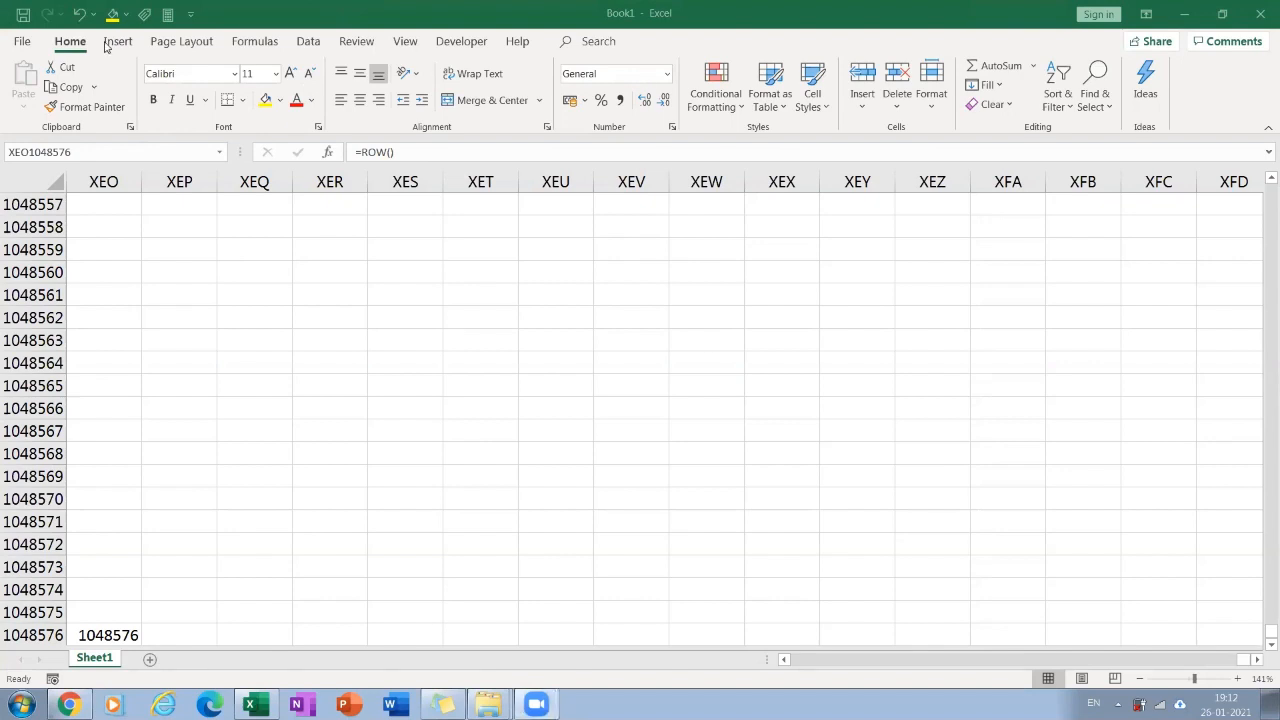
pyautogui.click(1212, 98)
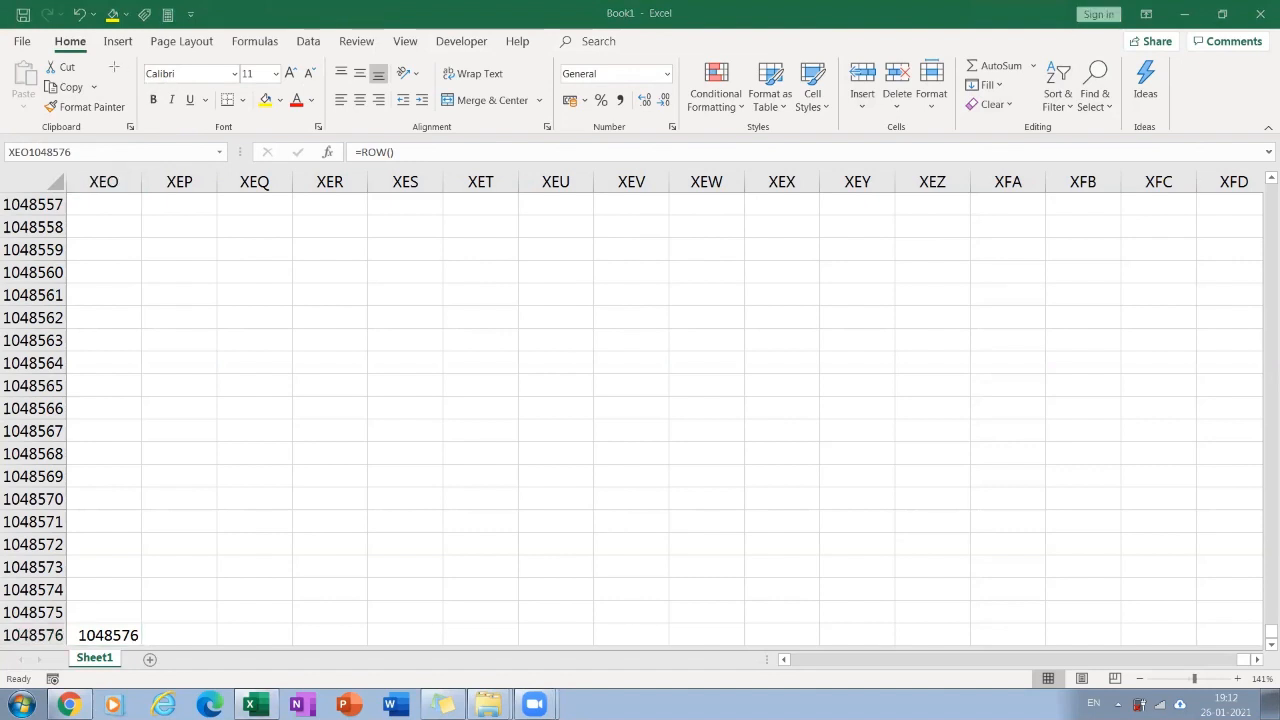
pyautogui.moveTo(3, 51)
pyautogui.mouseDown()
pyautogui.moveTo(1157, 109)
pyautogui.moveTo(1181, 120)
pyautogui.moveTo(1180, 135)
pyautogui.mouseUp()
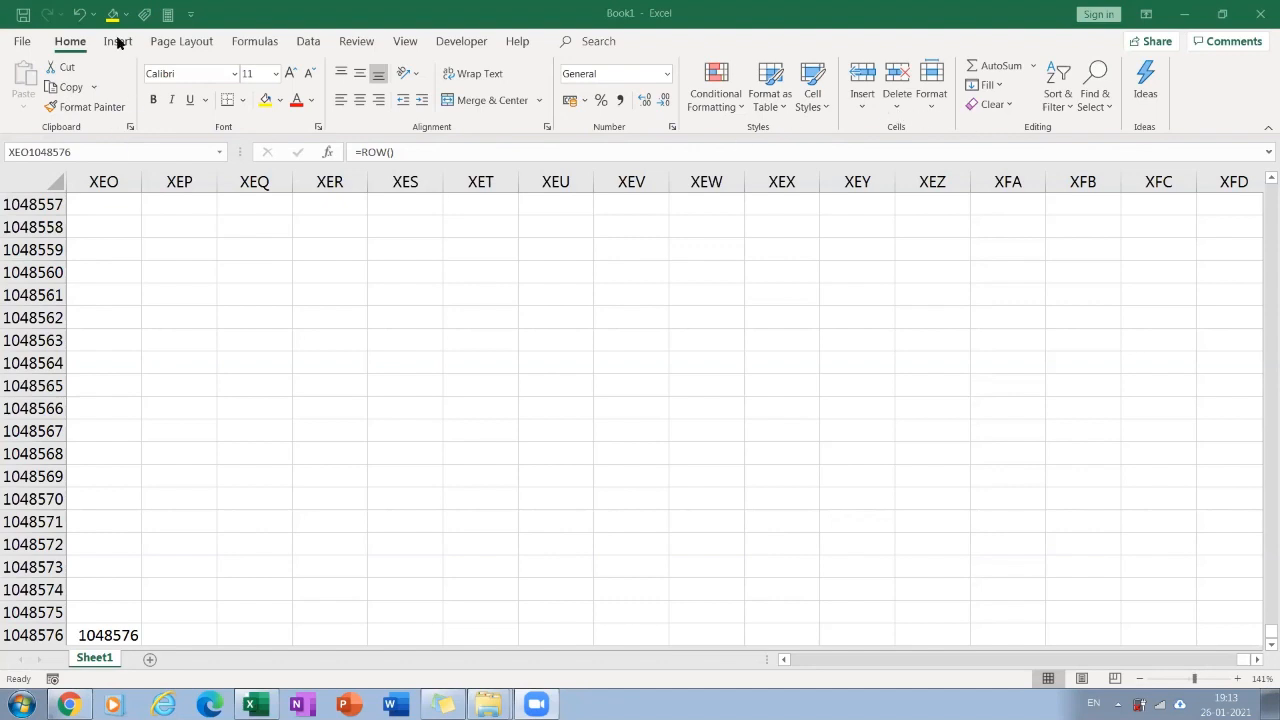
# Review the ROW formula in the last row of column XEO and return to row 1 of that column.
pyautogui.press('F2')
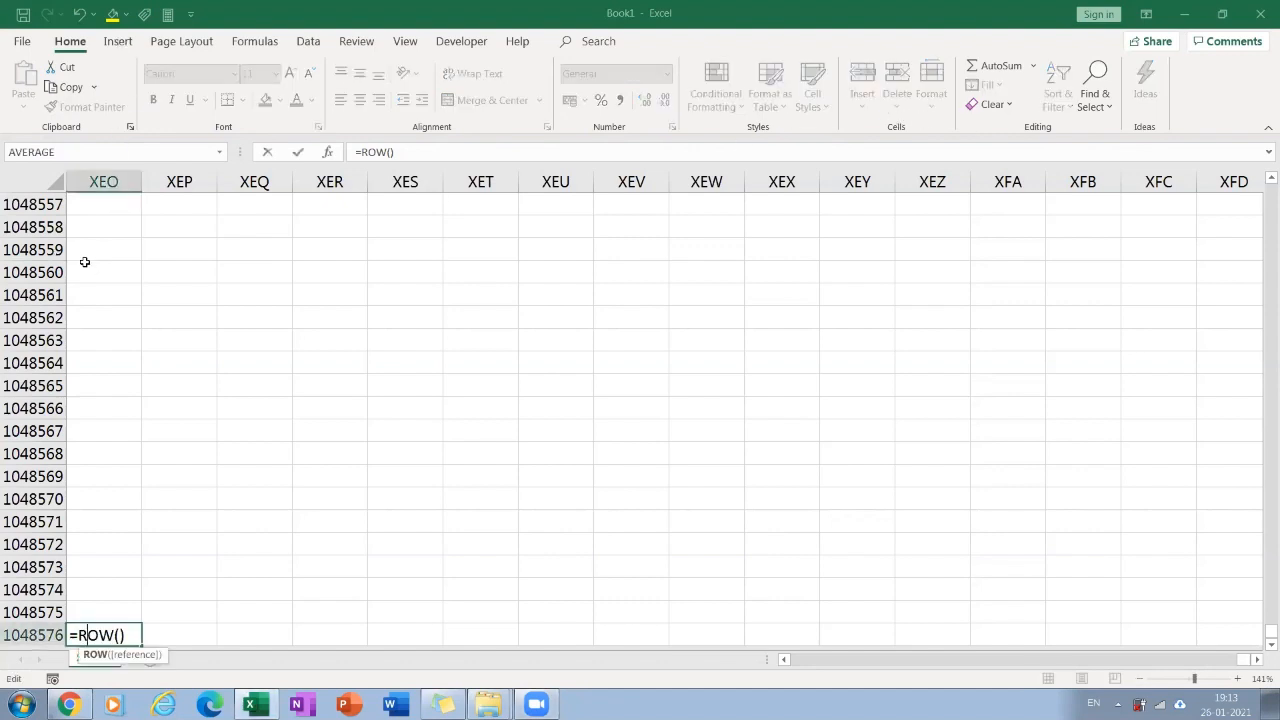
pyautogui.click(89, 338)
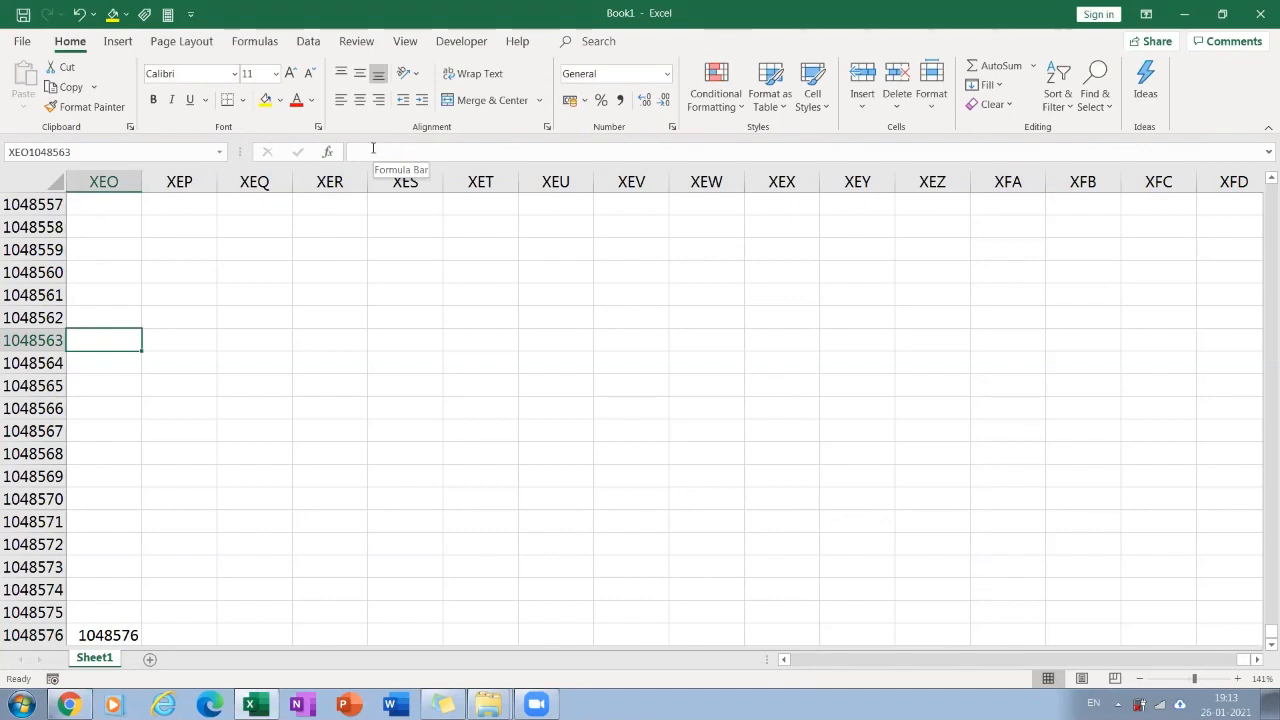
pyautogui.click(123, 286)
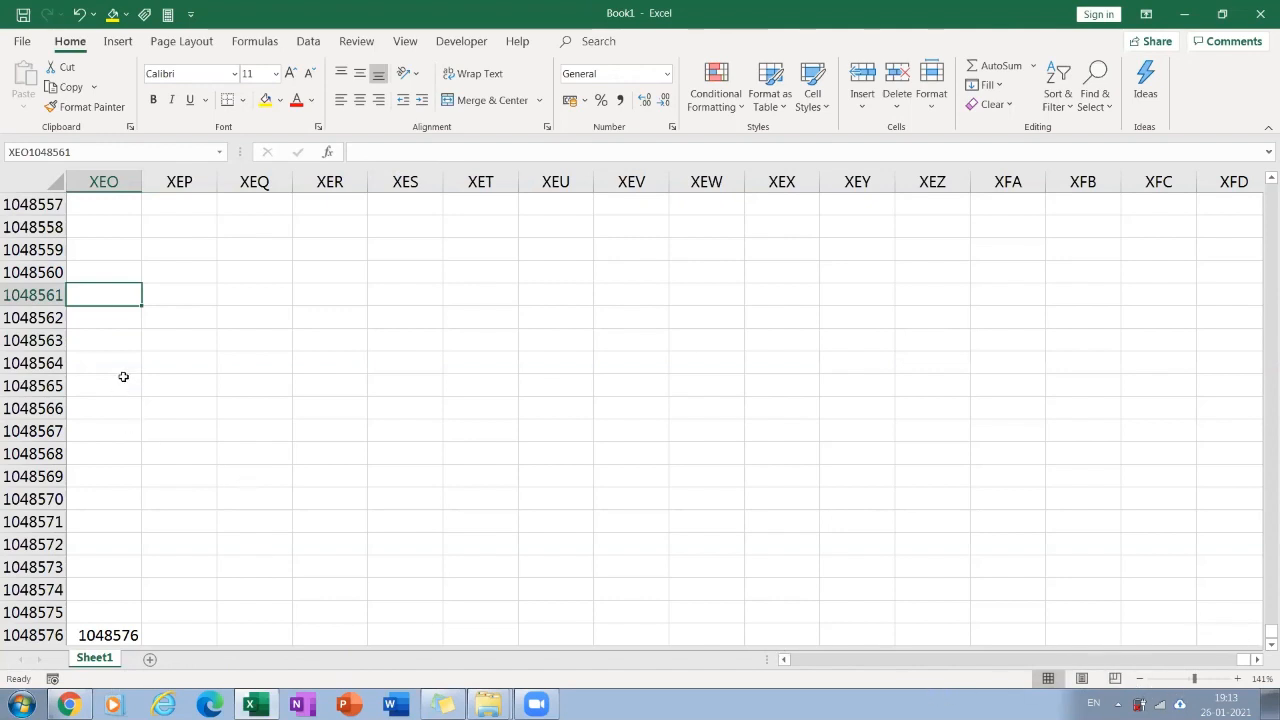
pyautogui.hotkey('ctrl', 'Up')
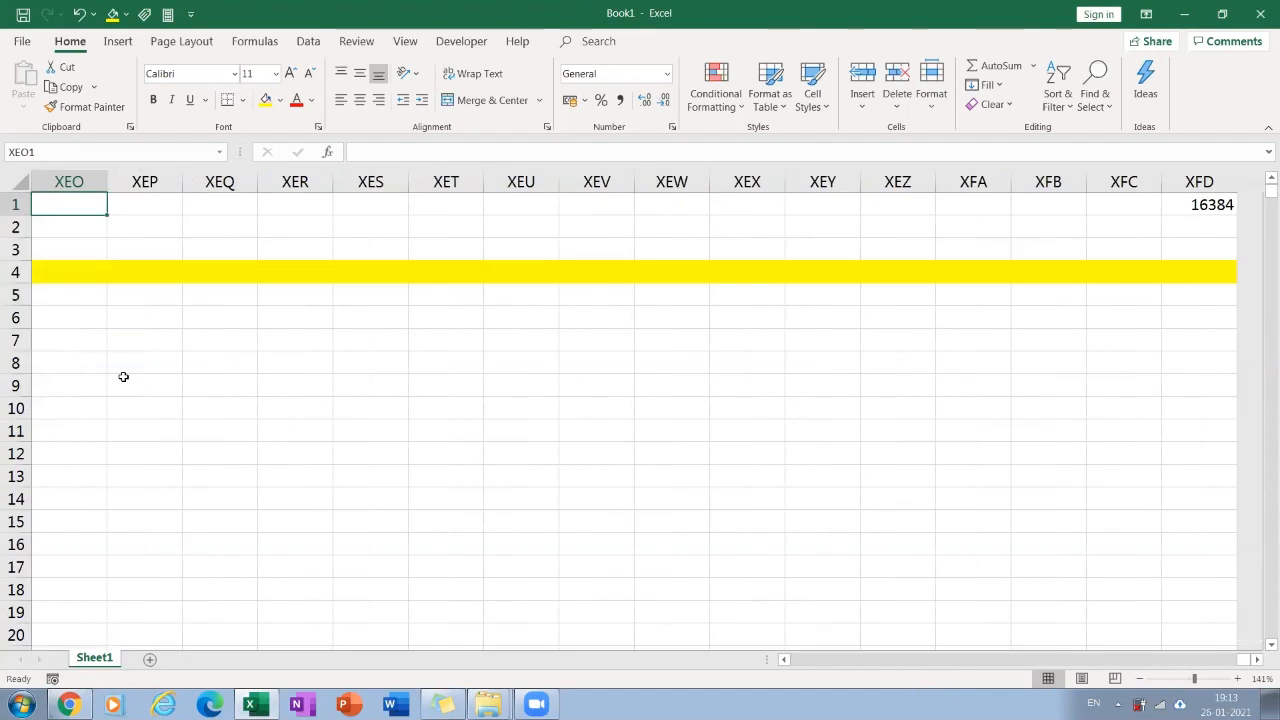
# Return to the start of the sheet and enter the note "shift f11" in cell A9.
pyautogui.hotkey('ctrl', 'Home')
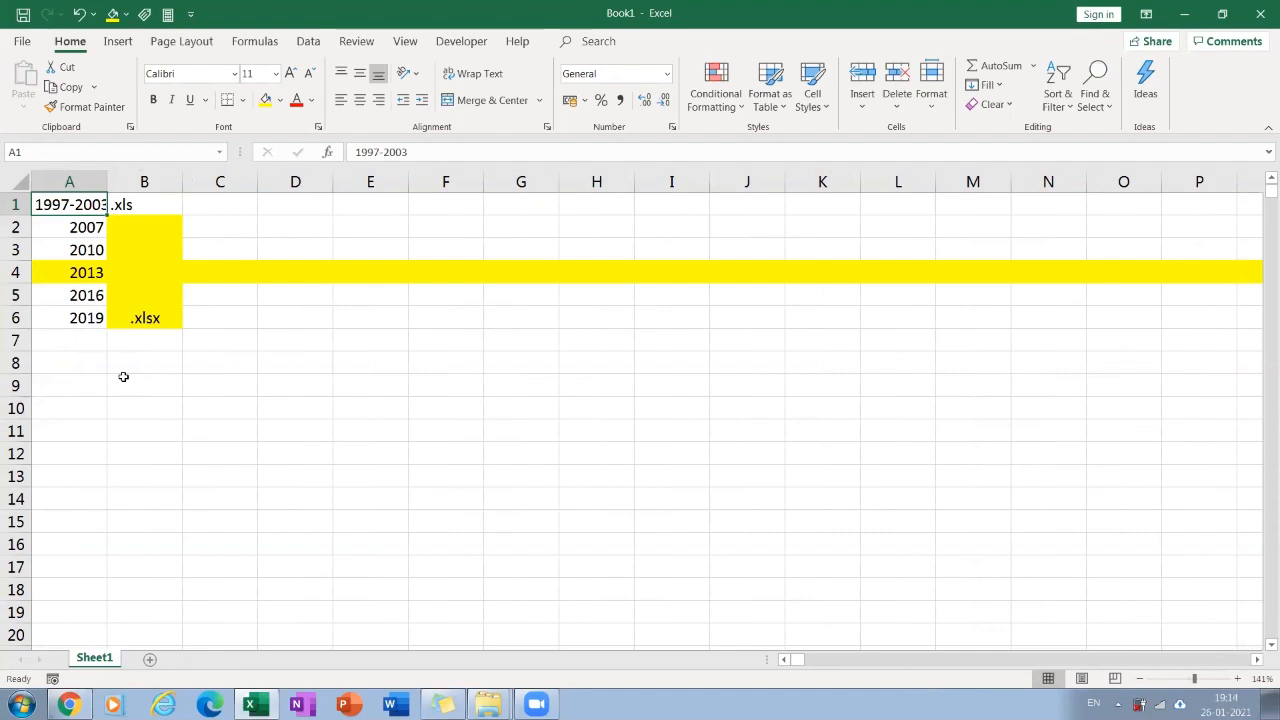
pyautogui.press('Down')
pyautogui.press('Down')
pyautogui.press('Down')
pyautogui.press('Down')
pyautogui.press('Down')
pyautogui.press('Down')
pyautogui.press('Down')
pyautogui.press('Down')
pyautogui.write('shi')
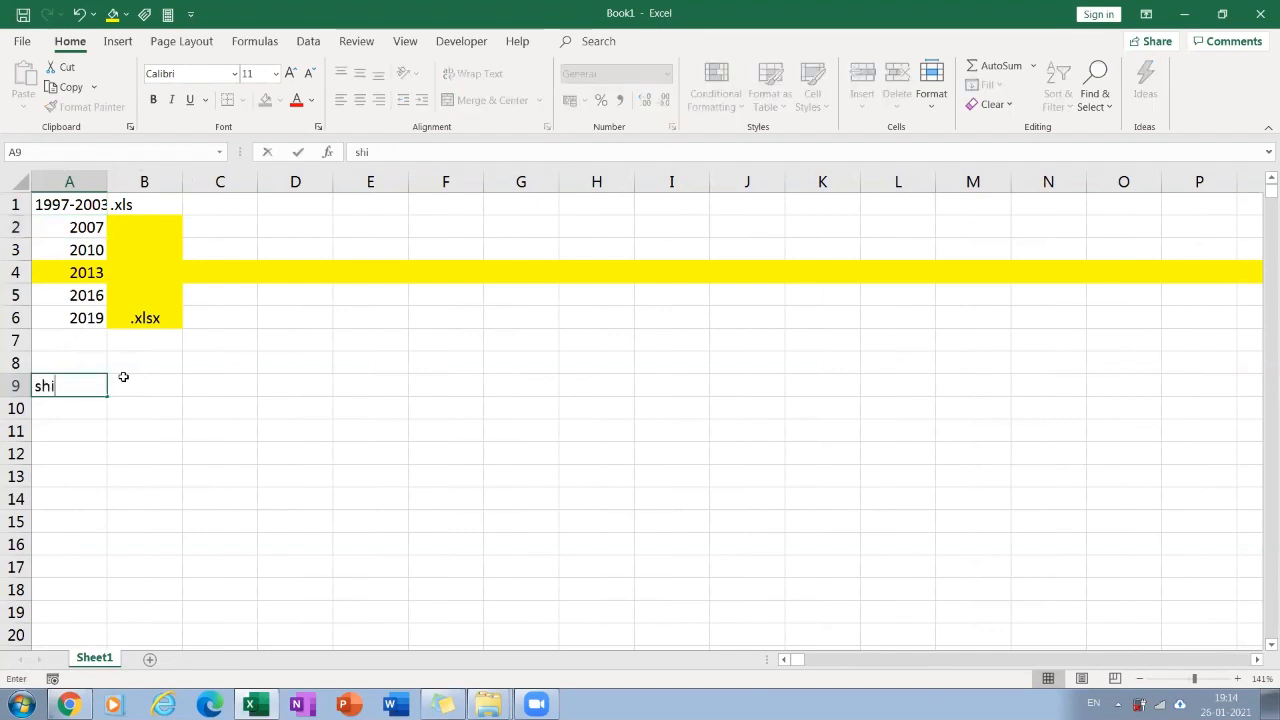
pyautogui.write('ft f11')
pyautogui.press('Return')
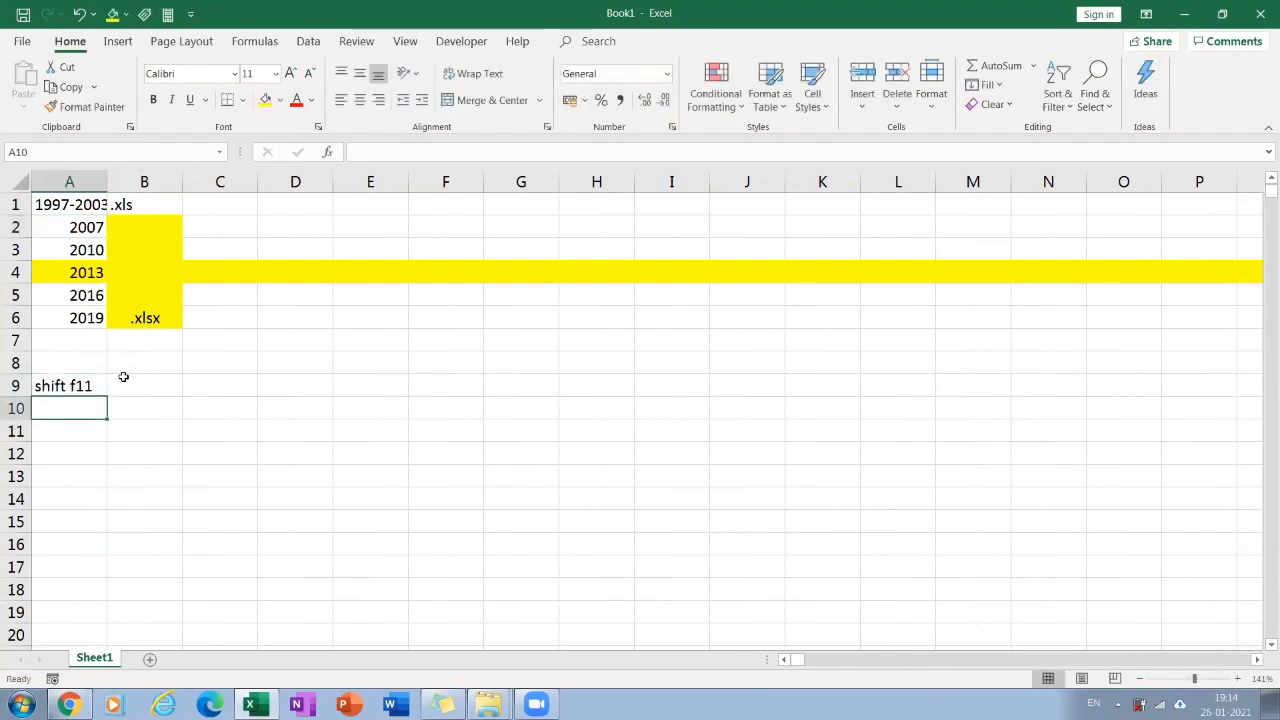
# Insert four new worksheets, Sheet2 to Sheet5, into the workbook.
pyautogui.hotkey('shift', 'F11')
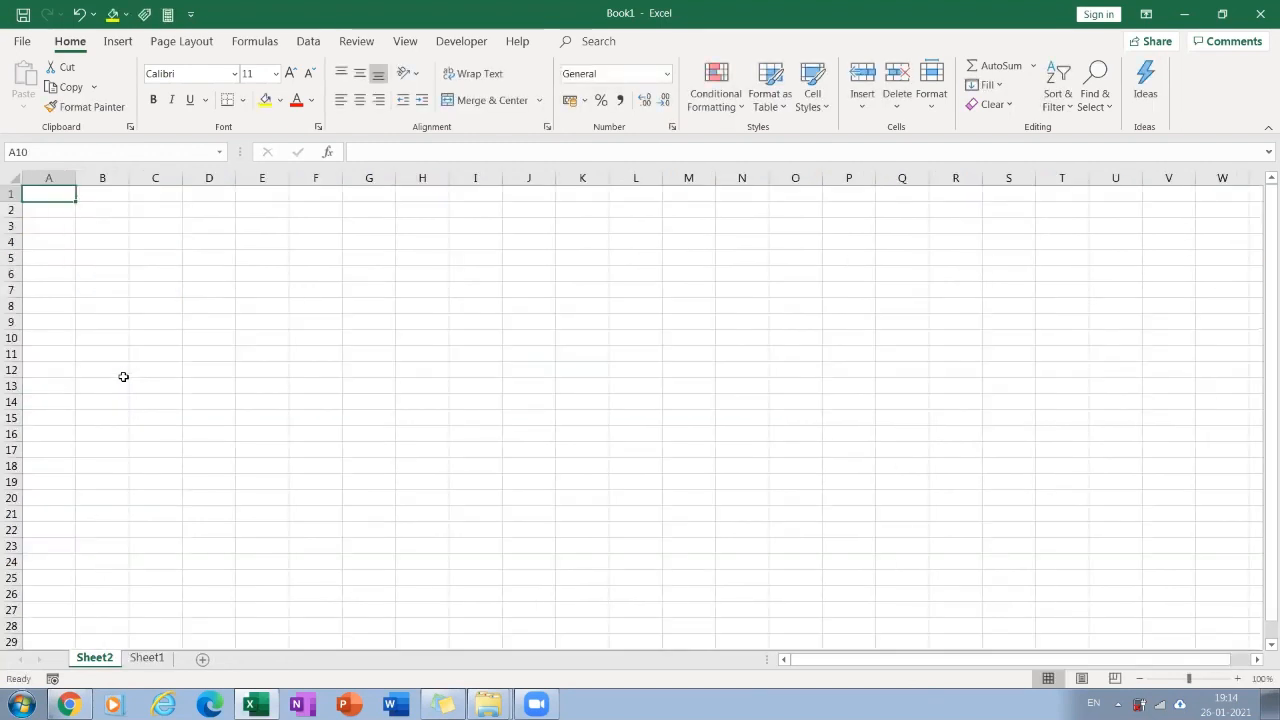
pyautogui.hotkey('shift', 'F11')
pyautogui.hotkey('shift', 'F11')
pyautogui.hotkey('shift', 'F11')
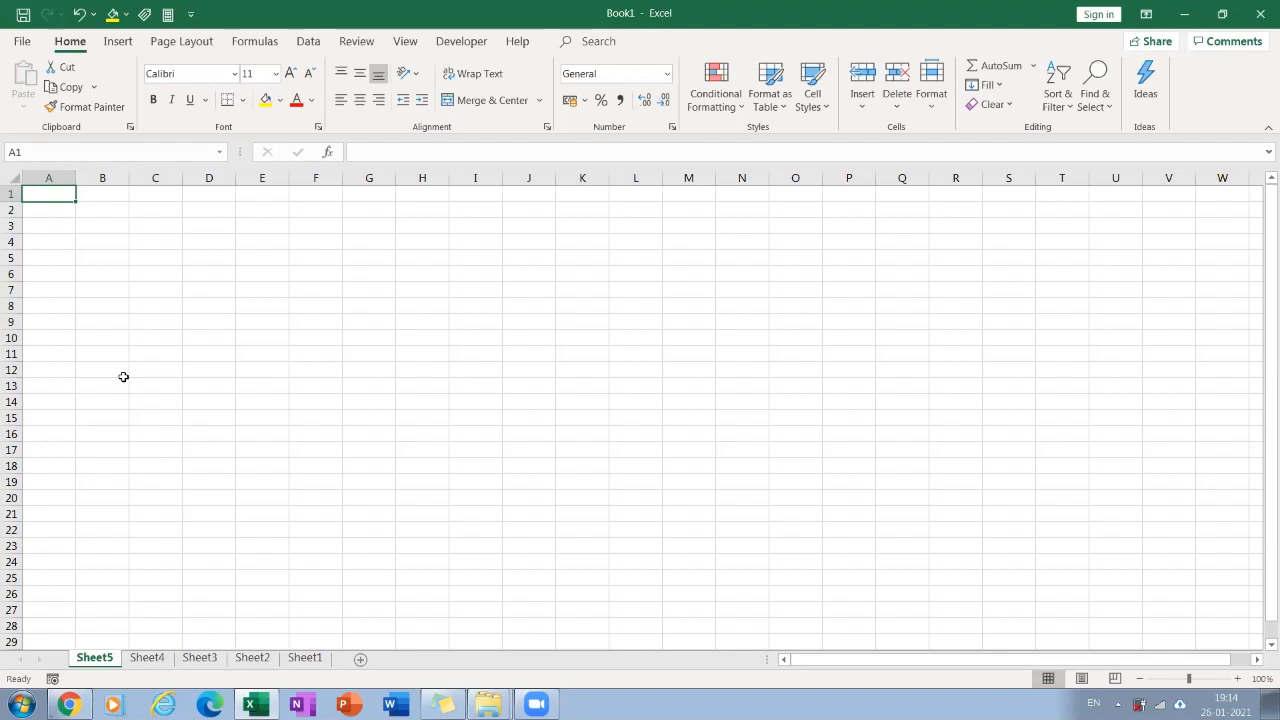
# Enter the note "shift fn+f11" in cell A1 of Sheet5.
pyautogui.write('shif')
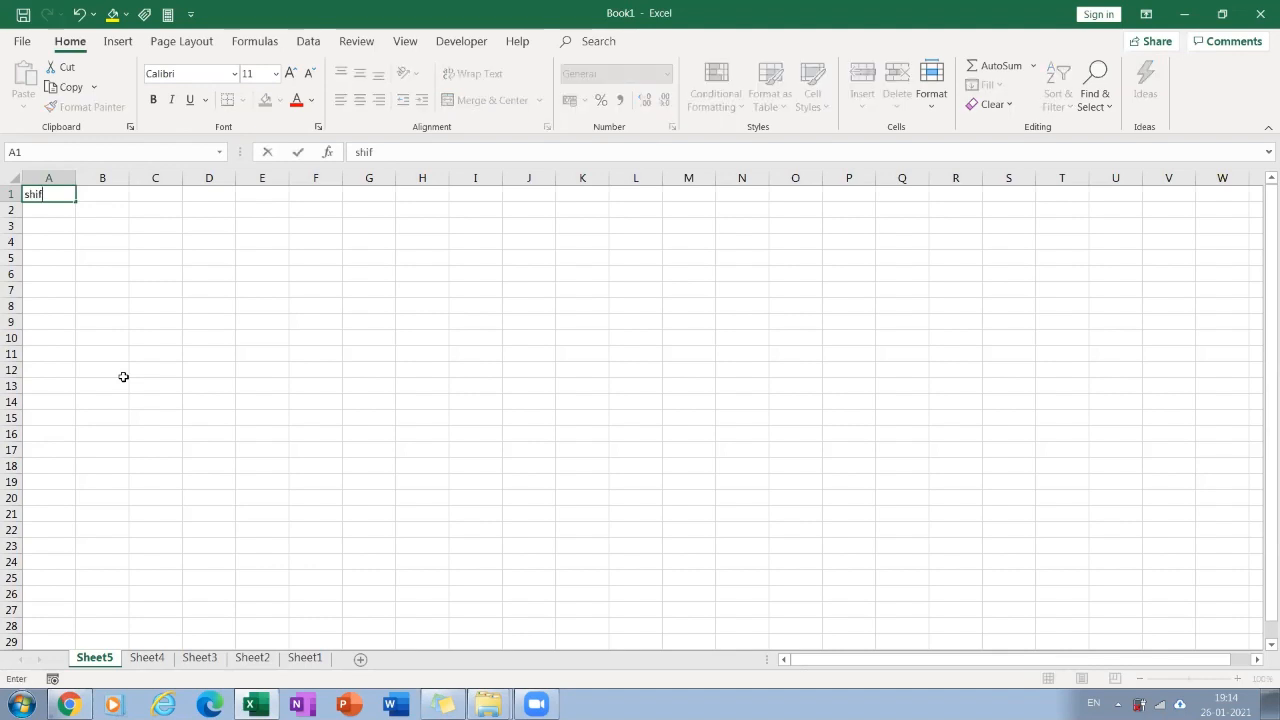
pyautogui.write('t fn+f11')
pyautogui.press('Return')
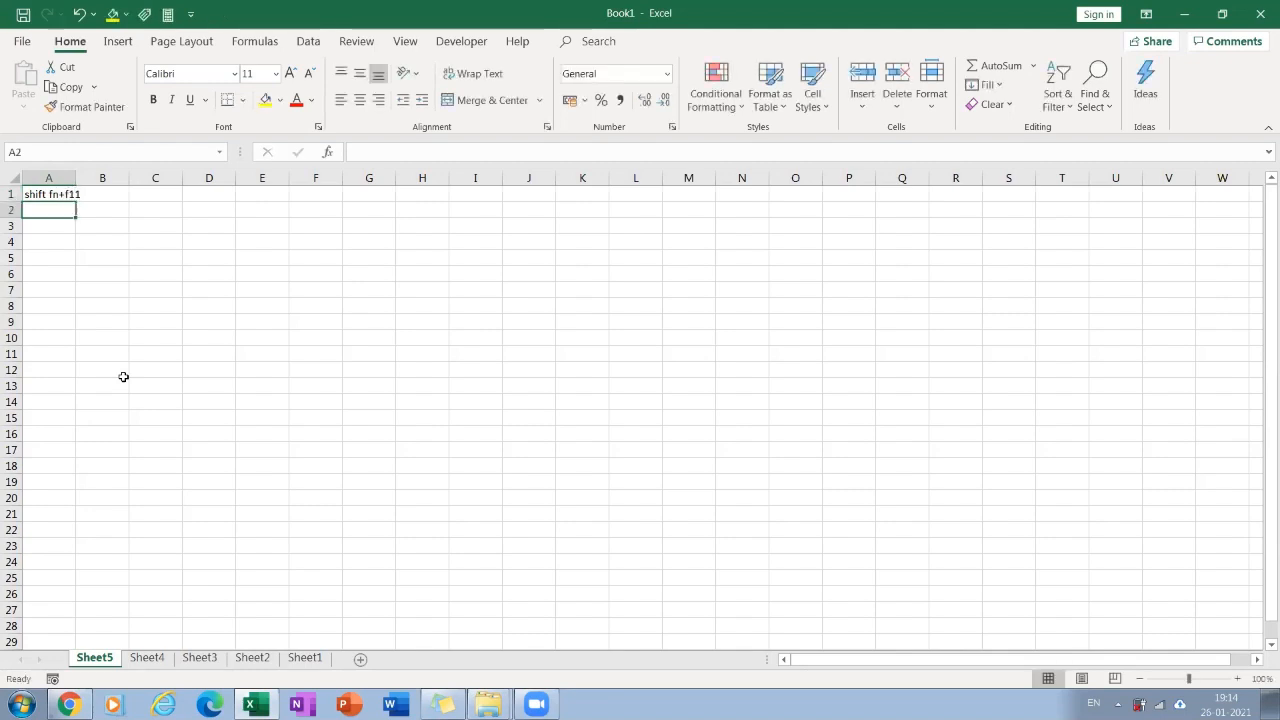
# Enter the note "ctr pgdn/pgup" in cell A2 of Sheet5.
pyautogui.moveTo(1188, 678); pyautogui.dragTo(1197, 678)
pyautogui.click(68, 213)
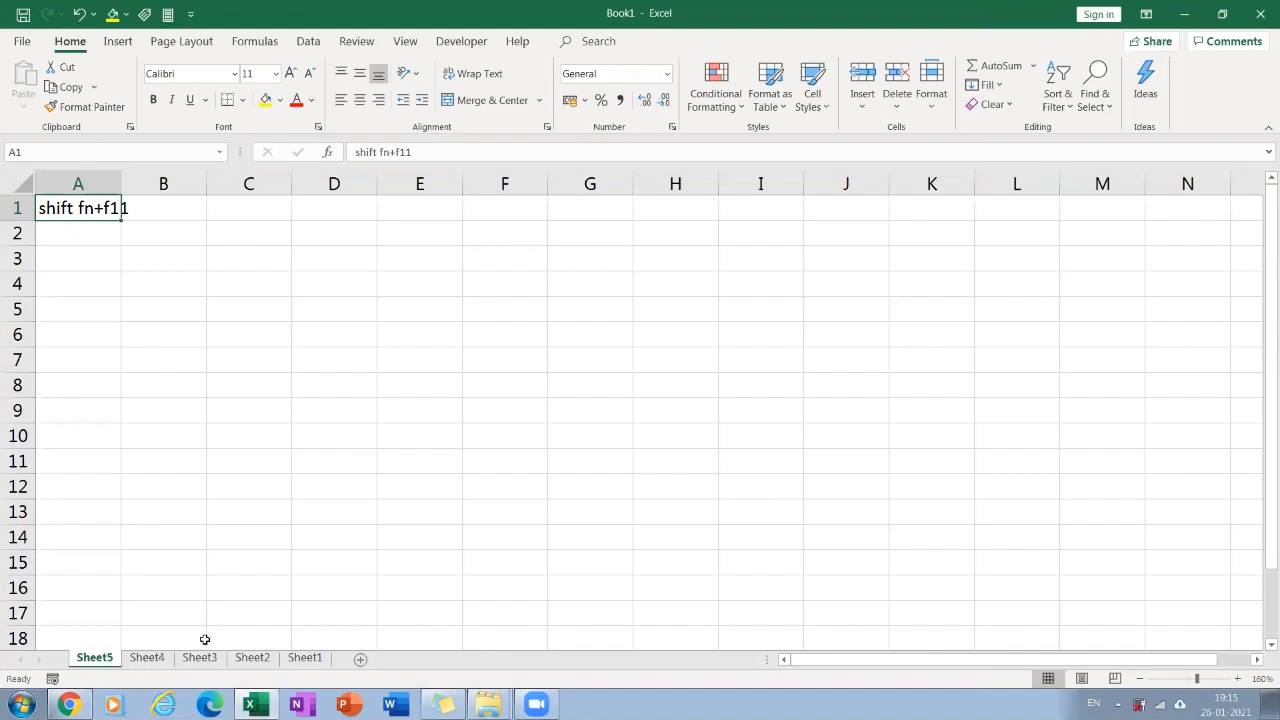
pyautogui.press('Down')
pyautogui.write('ctr pgdn')
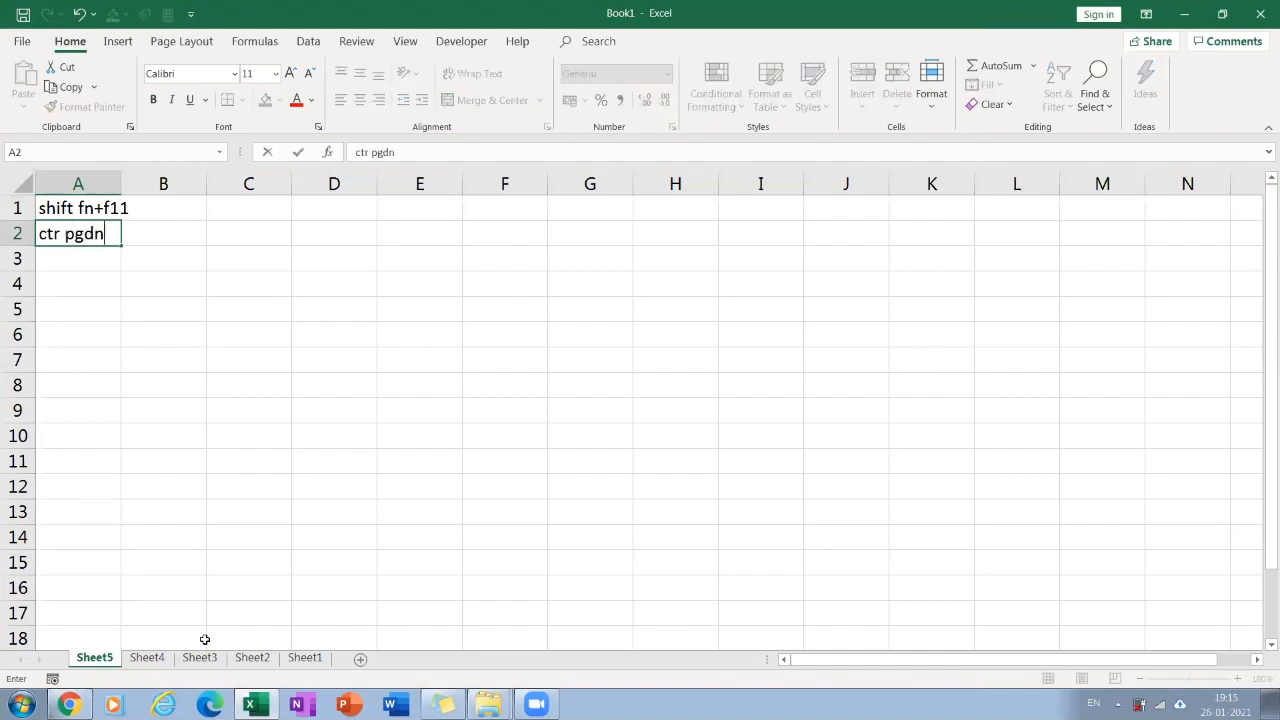
pyautogui.press('Return')
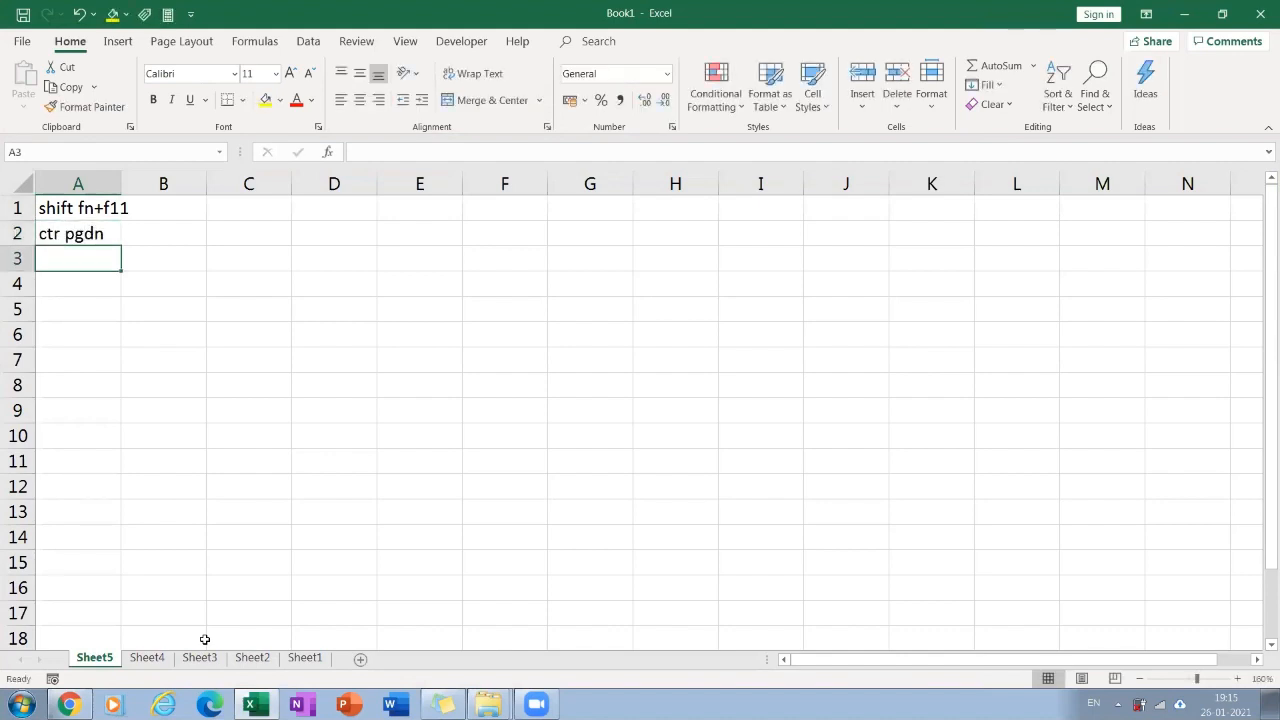
pyautogui.press('Up')
pyautogui.press('F2')
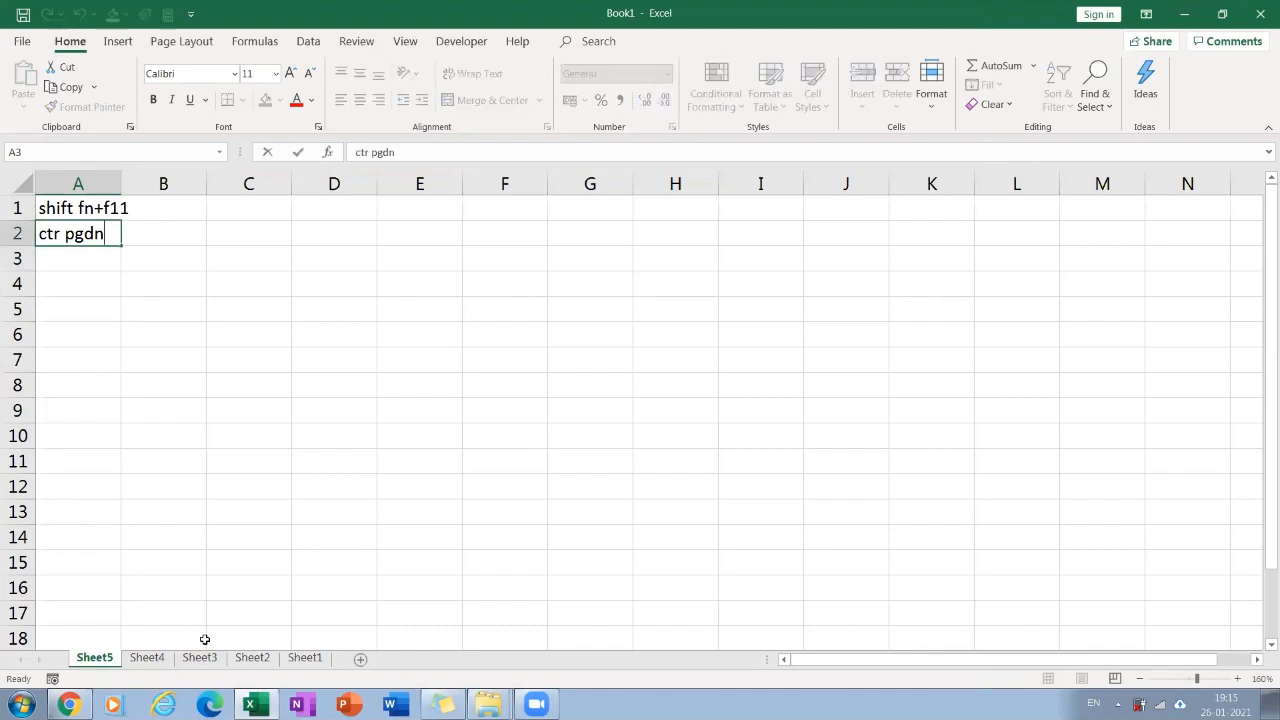
pyautogui.write('/p')
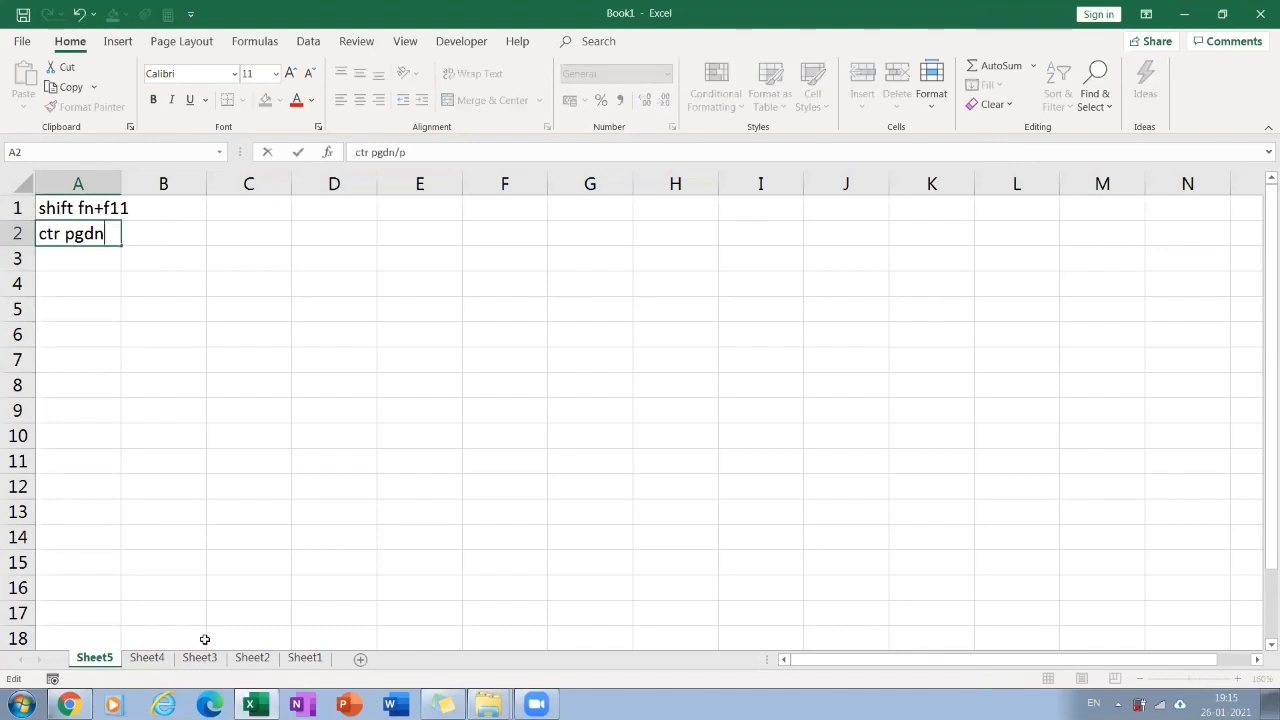
pyautogui.write('gup')
pyautogui.press('Return')
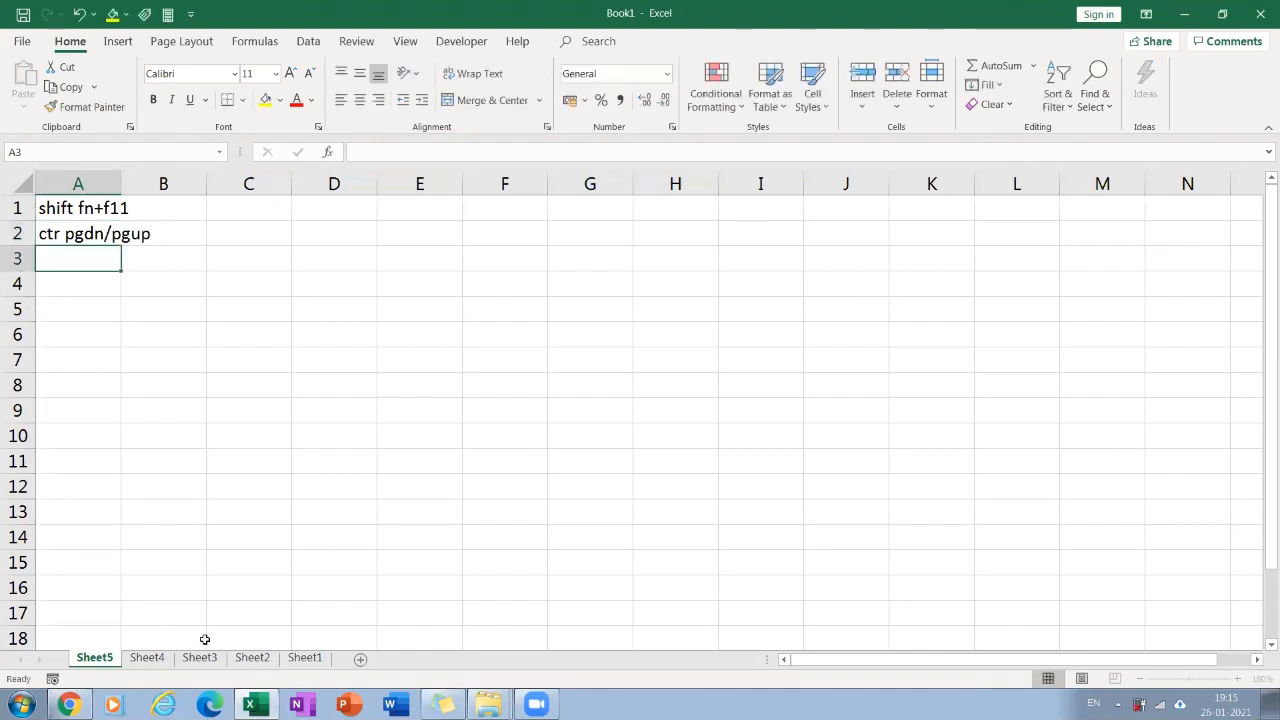
# Go through the worksheets from Sheet5 to Sheet1 and back twice, ending on Sheet5.
pyautogui.hotkey('ctrl', 'pagedown')
pyautogui.hotkey('ctrl', 'pagedown')
pyautogui.hotkey('ctrl', 'pagedown')
pyautogui.hotkey('ctrl', 'pagedown')
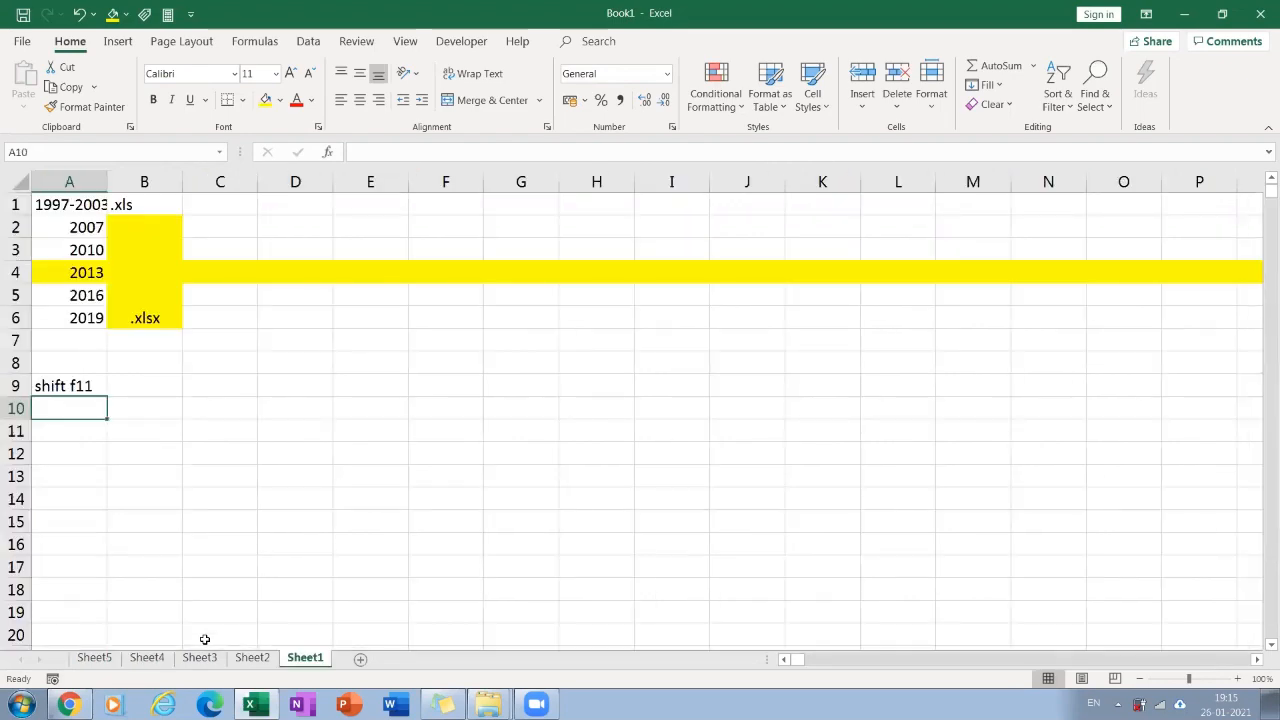
pyautogui.hotkey('ctrl', 'pageup')
pyautogui.hotkey('ctrl', 'pageup')
pyautogui.hotkey('ctrl', 'pageup')
pyautogui.hotkey('ctrl', 'pageup')
pyautogui.hotkey('ctrl', 'pagedown')
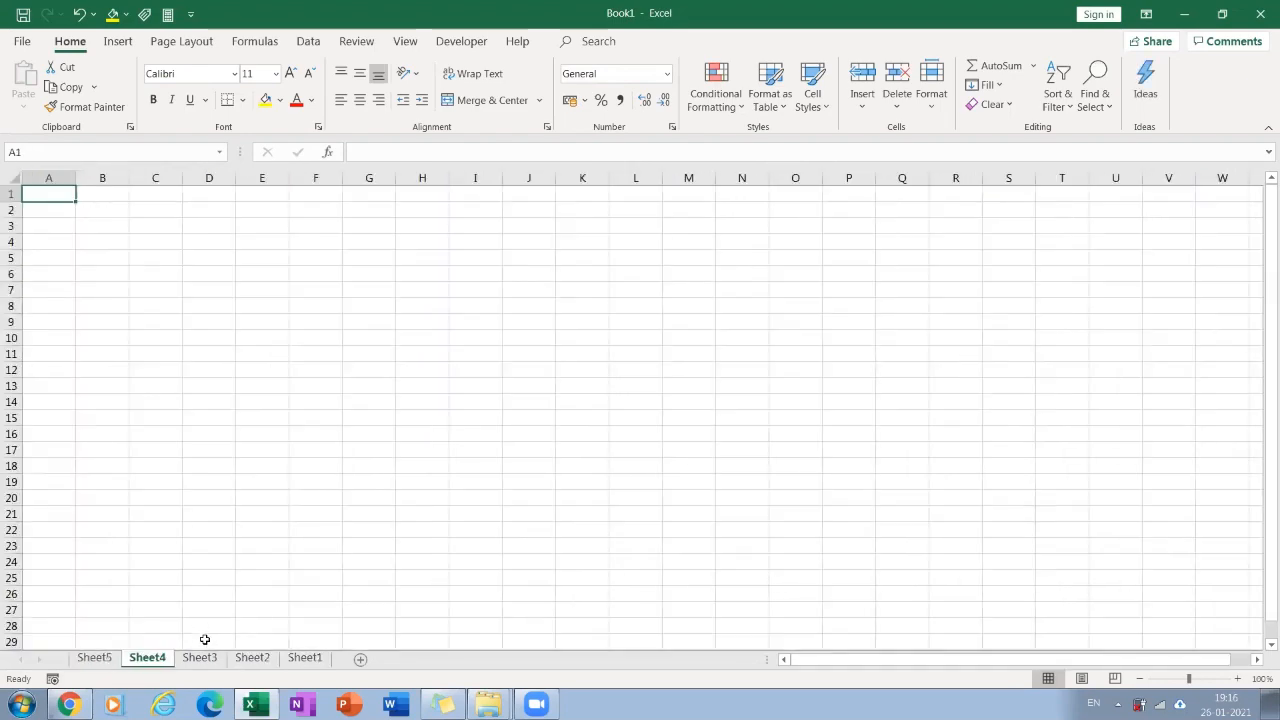
pyautogui.hotkey('ctrl', 'pagedown')
pyautogui.hotkey('ctrl', 'pagedown')
pyautogui.hotkey('ctrl', 'pagedown')
pyautogui.hotkey('ctrl', 'pageup')
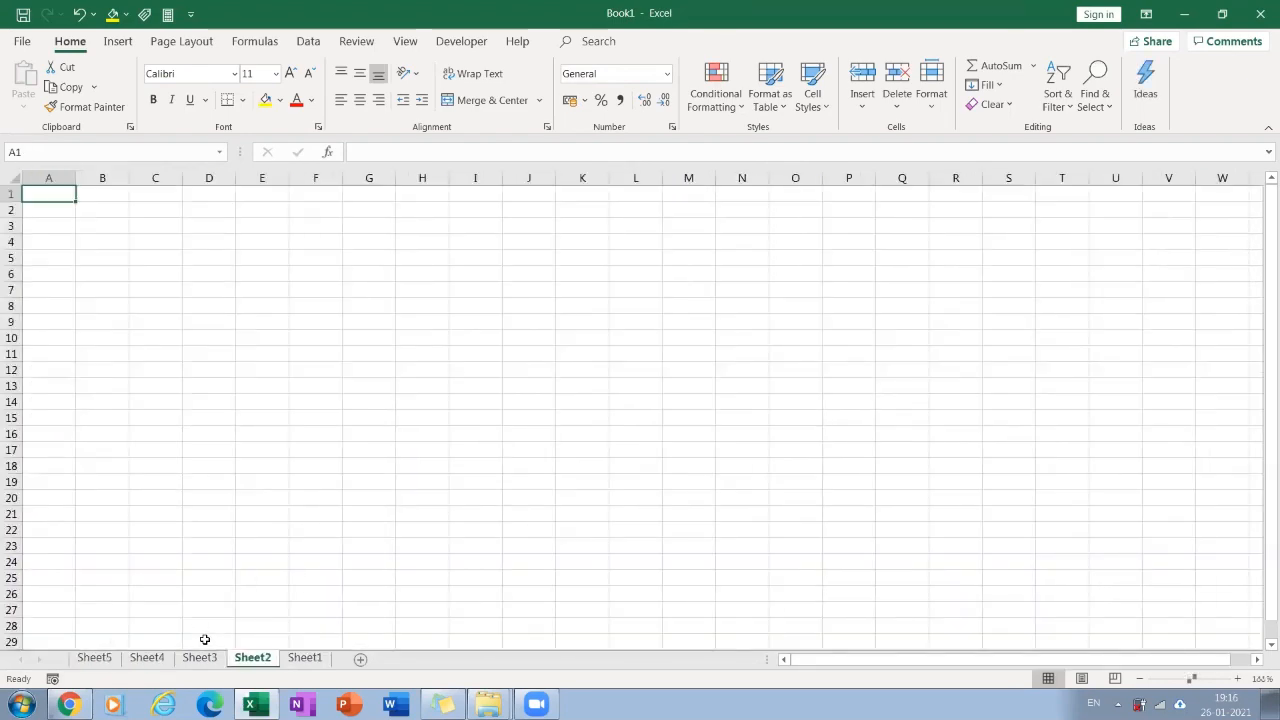
pyautogui.hotkey('ctrl', 'pageup')
pyautogui.hotkey('ctrl', 'pageup')
pyautogui.hotkey('ctrl', 'pageup')
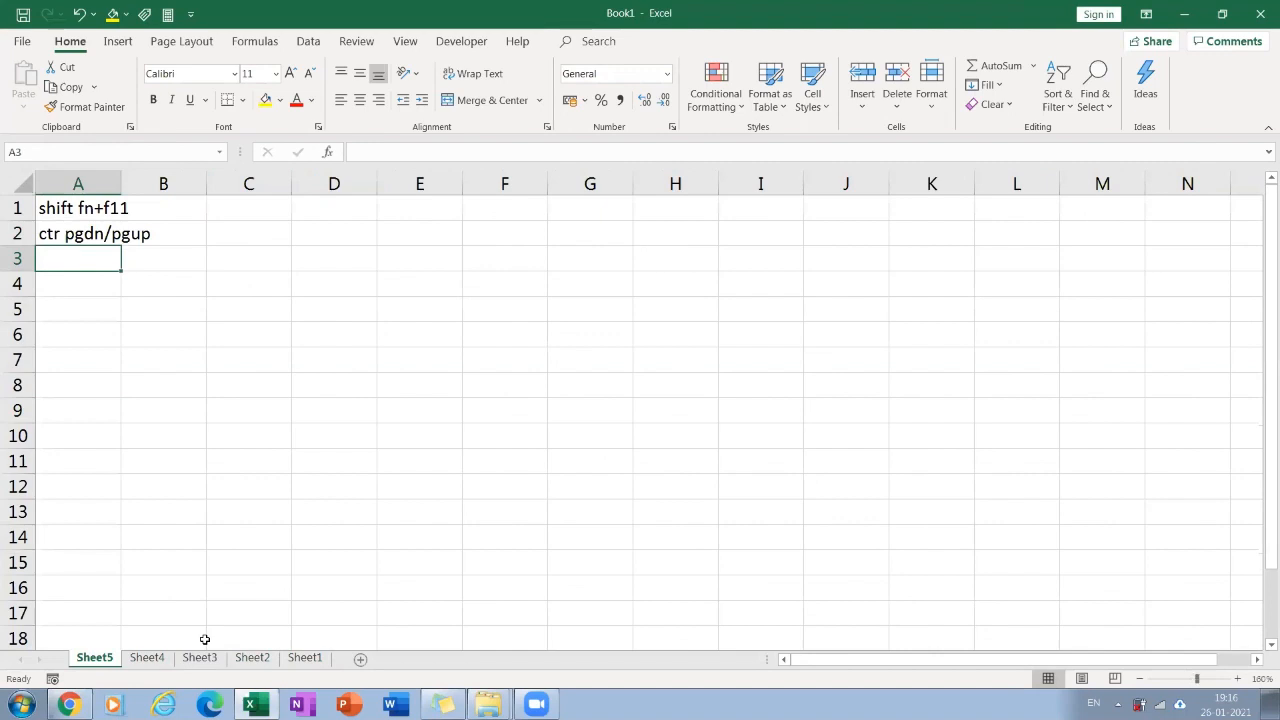
# Enter the note "ctr ;" in cell A4 of Sheet5.
pyautogui.press('Down')
pyautogui.write('ctr ')
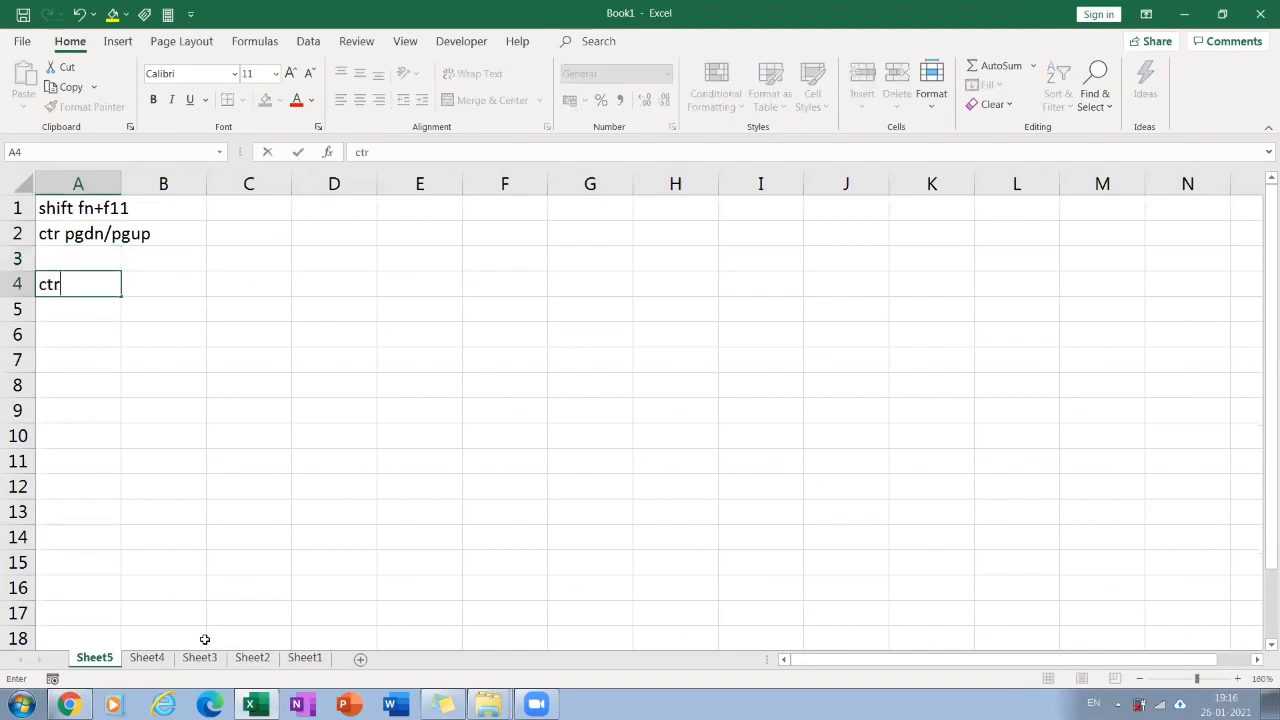
pyautogui.write(';')
pyautogui.press('Return')
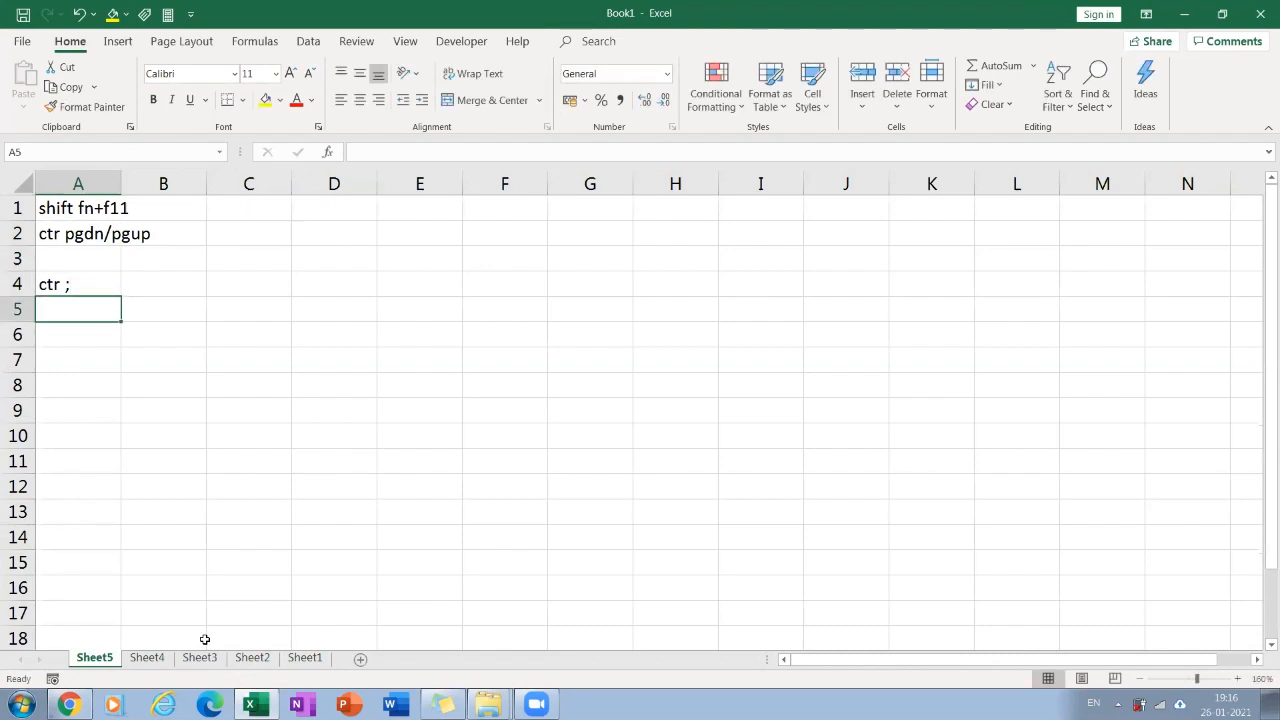
# Insert the current date, 26-01-2021, in cell B4 beside the "ctr ;" note.
pyautogui.press('Up')
pyautogui.press('Right')
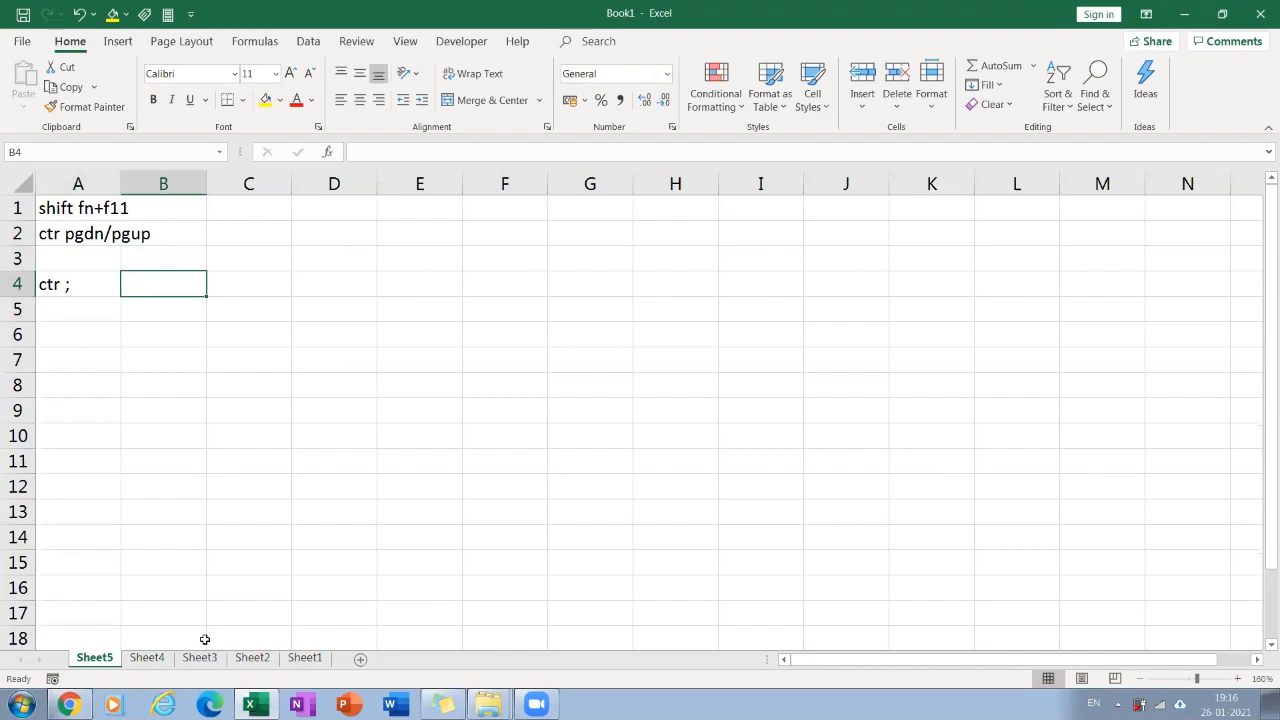
pyautogui.hotkey('ctrl', ';')
pyautogui.press('Return')
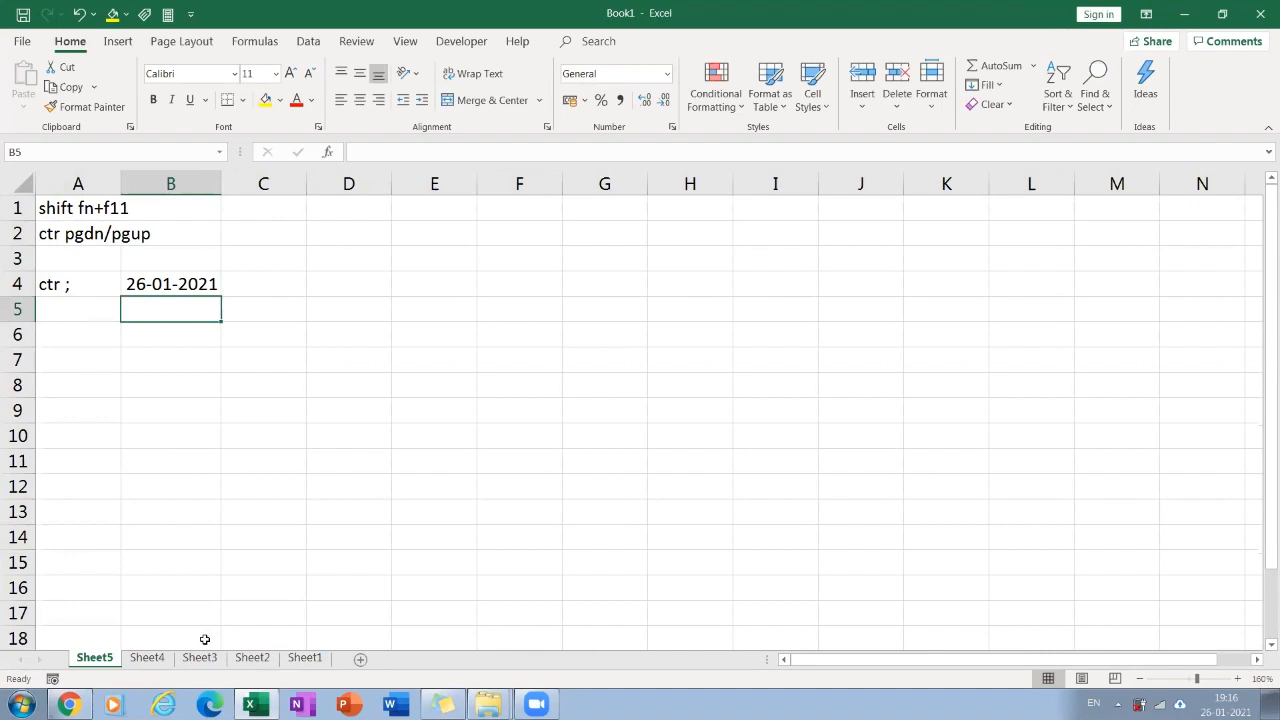
pyautogui.click(184, 286)
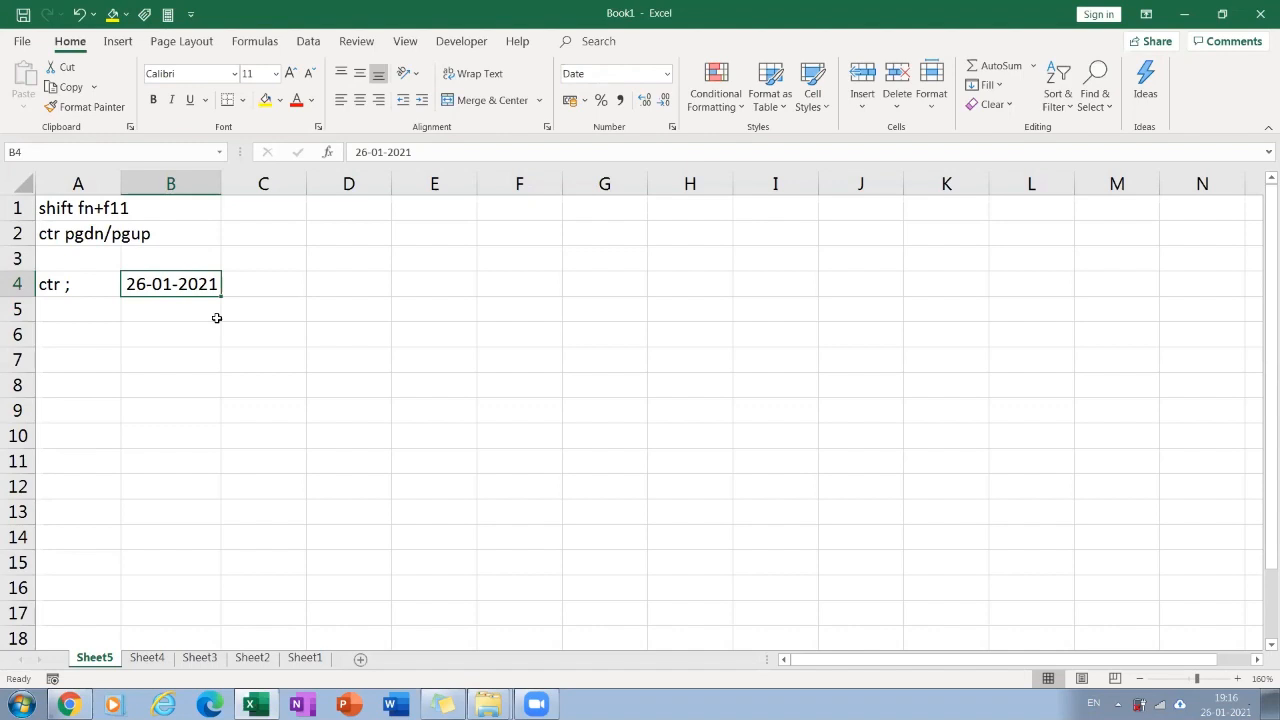
pyautogui.press('Return')
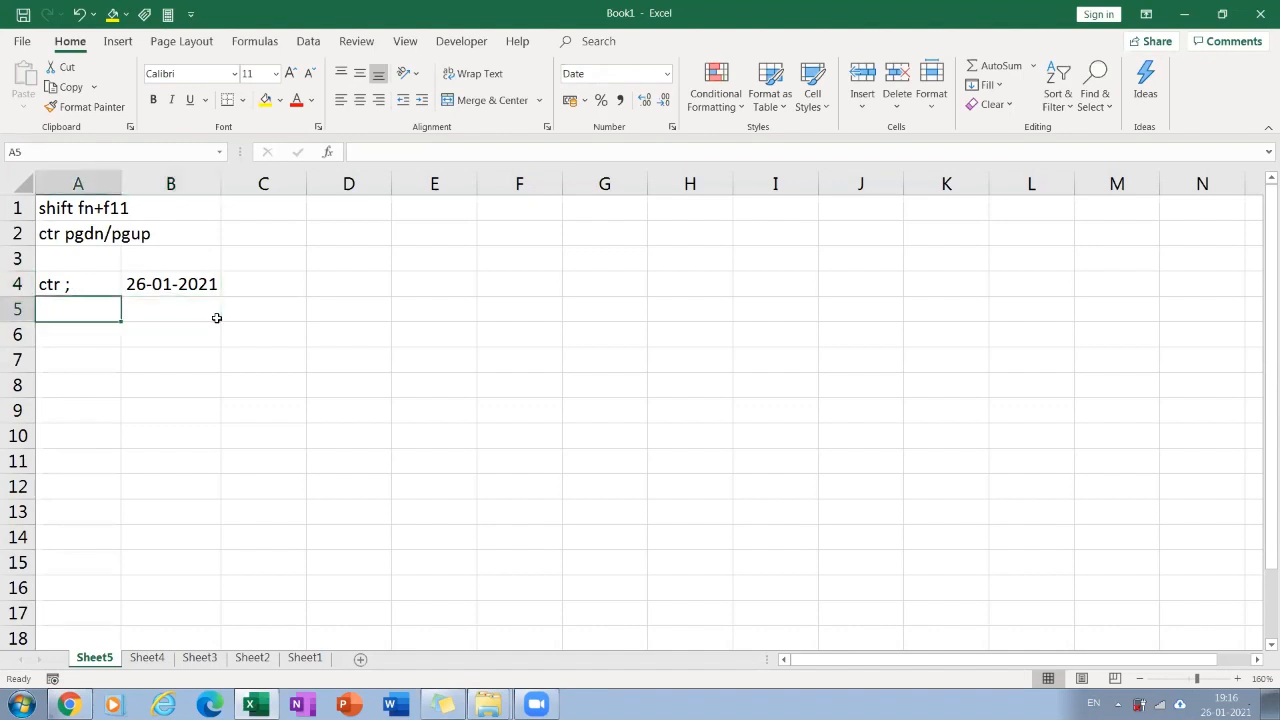
# Format the date in cell B4 with the *14 March 2012 date type.
pyautogui.click(182, 282)
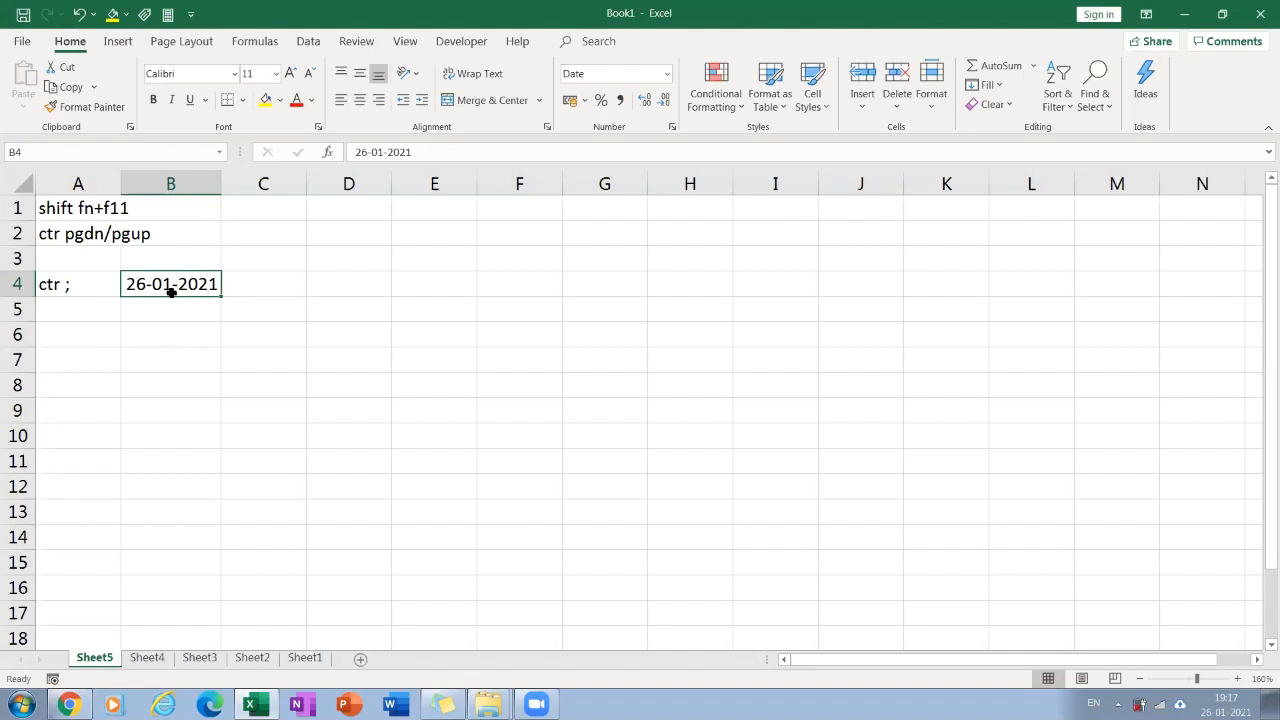
pyautogui.rightClick(171, 295)
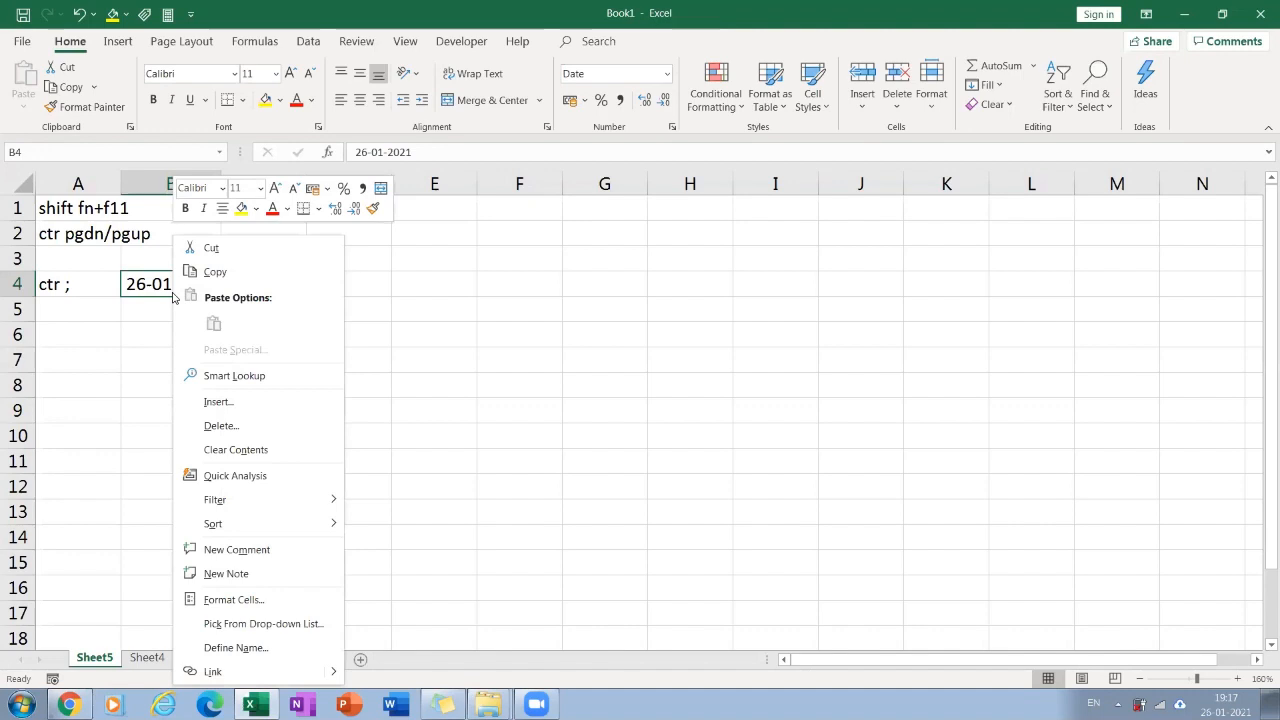
pyautogui.click(255, 596)
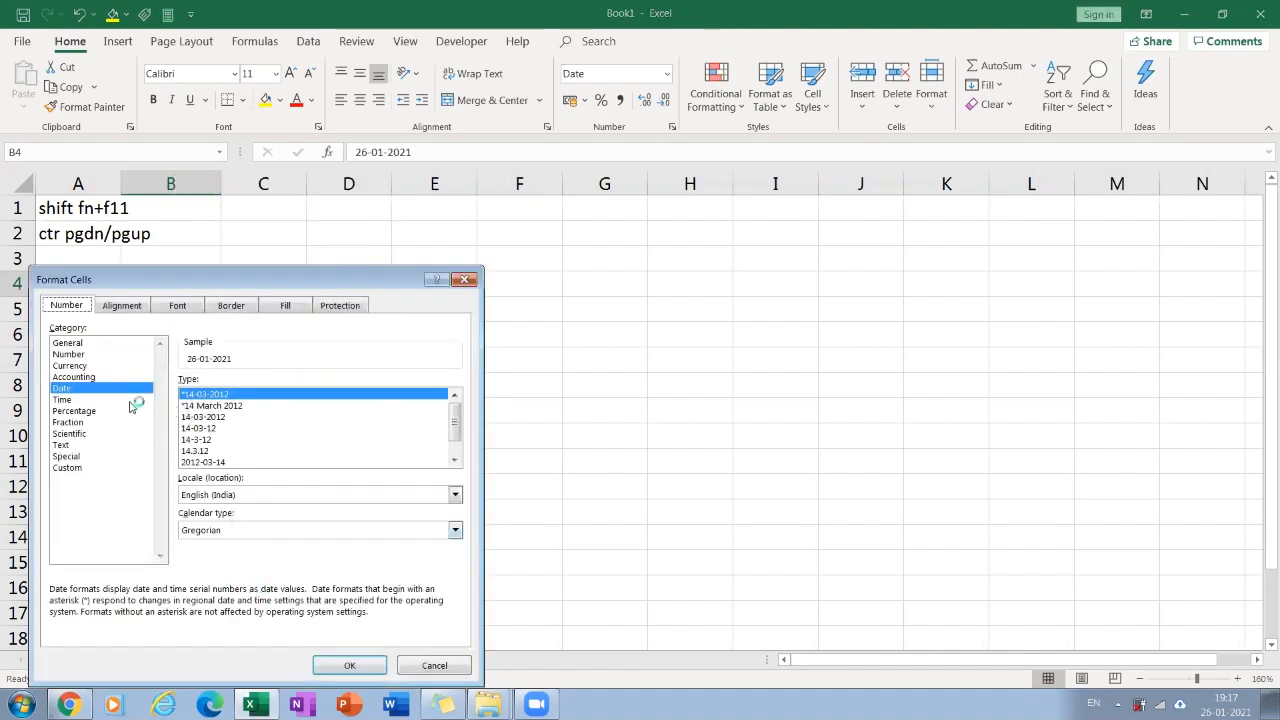
pyautogui.click(196, 407)
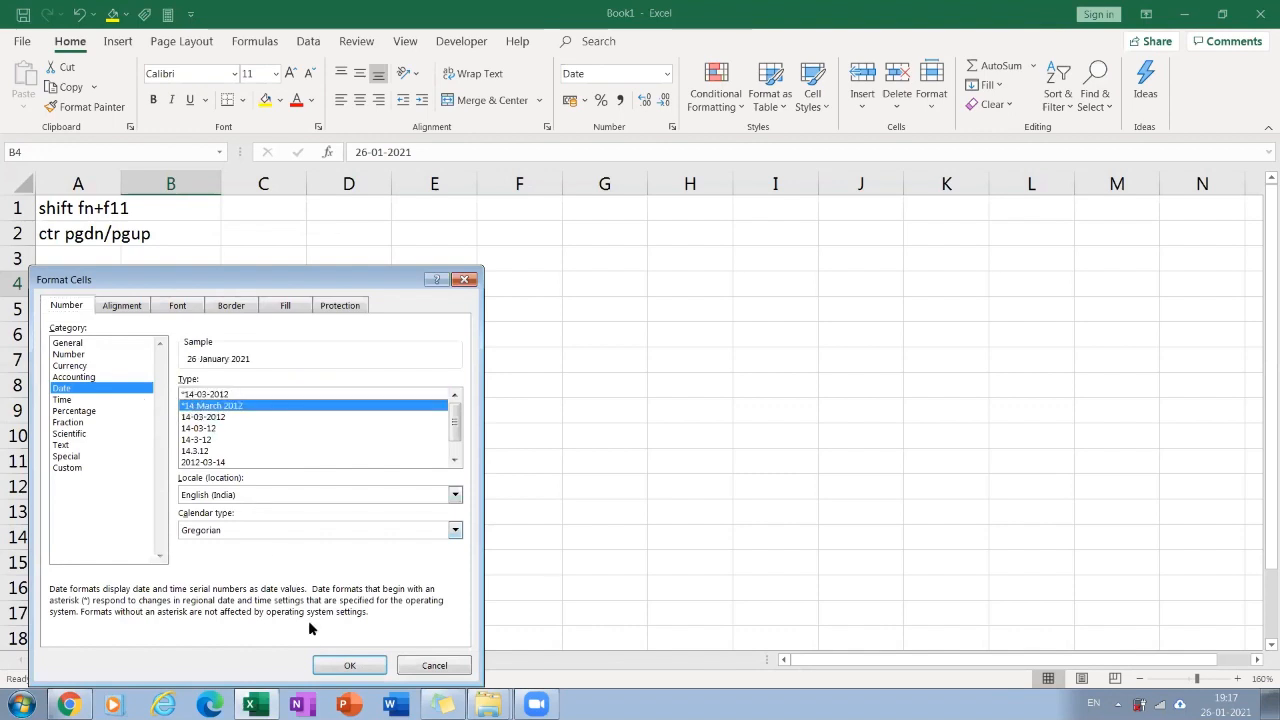
pyautogui.click(322, 667)
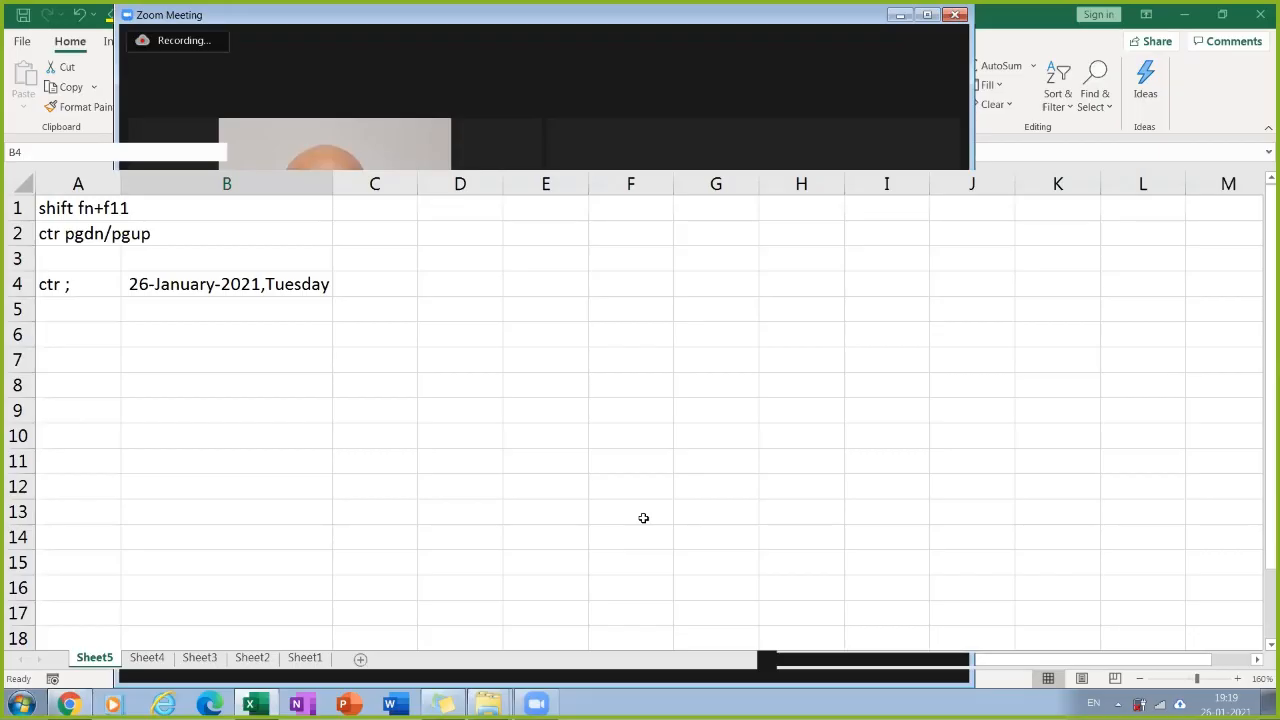
# Undo the last two date format changes in cell B4.
pyautogui.click(271, 288)
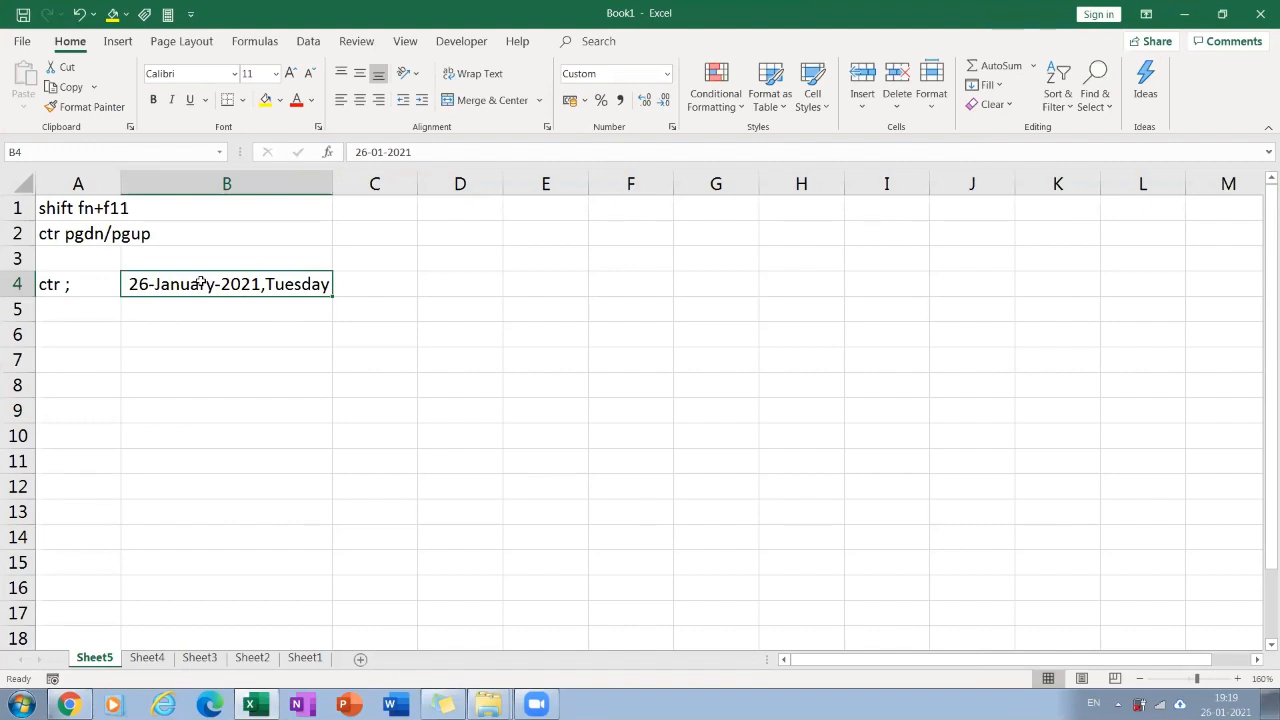
pyautogui.hotkey('ctrl', 'z')
pyautogui.hotkey('ctrl', 'z')
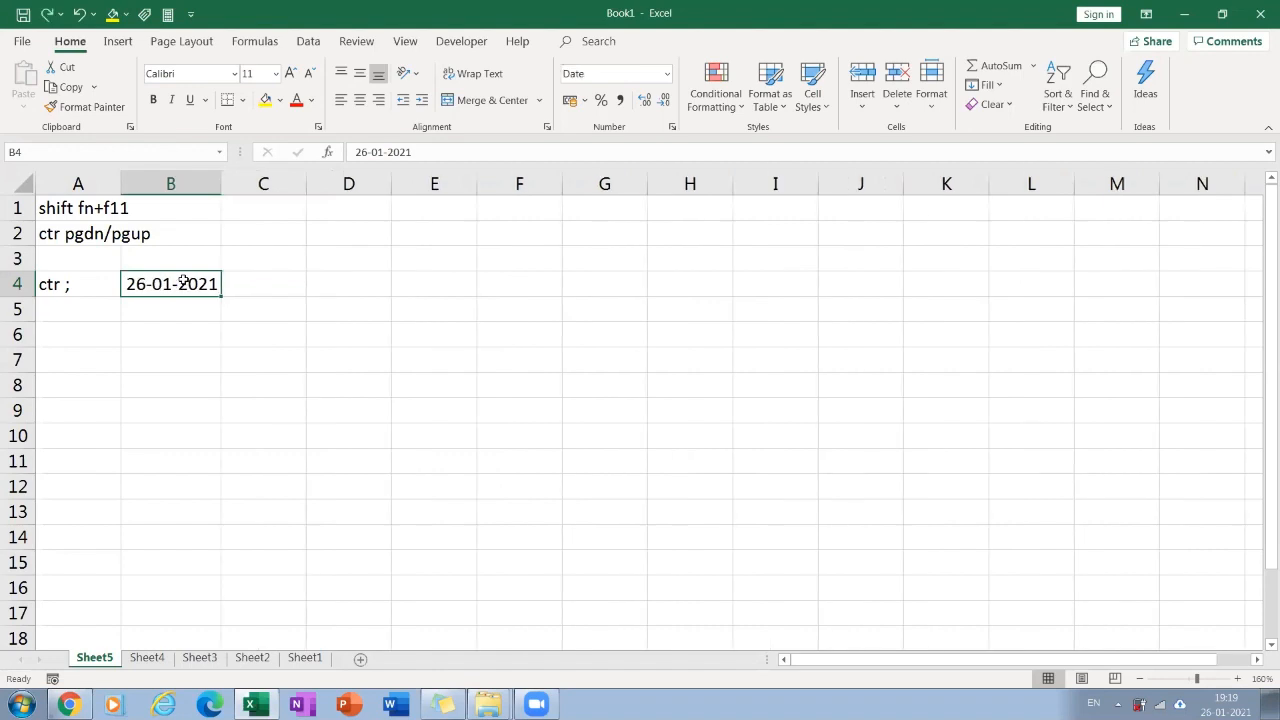
# Apply the custom number format dd-mmmm-yyyy,dddd to the date in cell B4.
pyautogui.rightClick(184, 283)
pyautogui.click(250, 598)
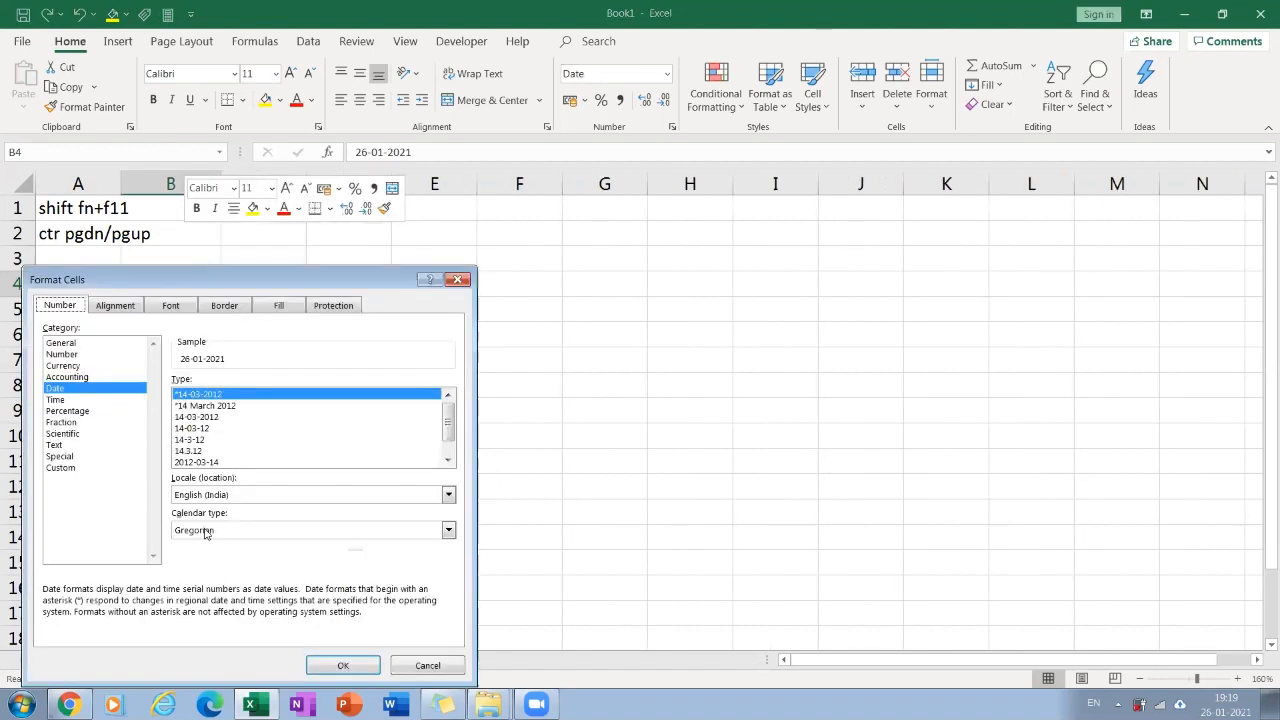
pyautogui.click(140, 441)
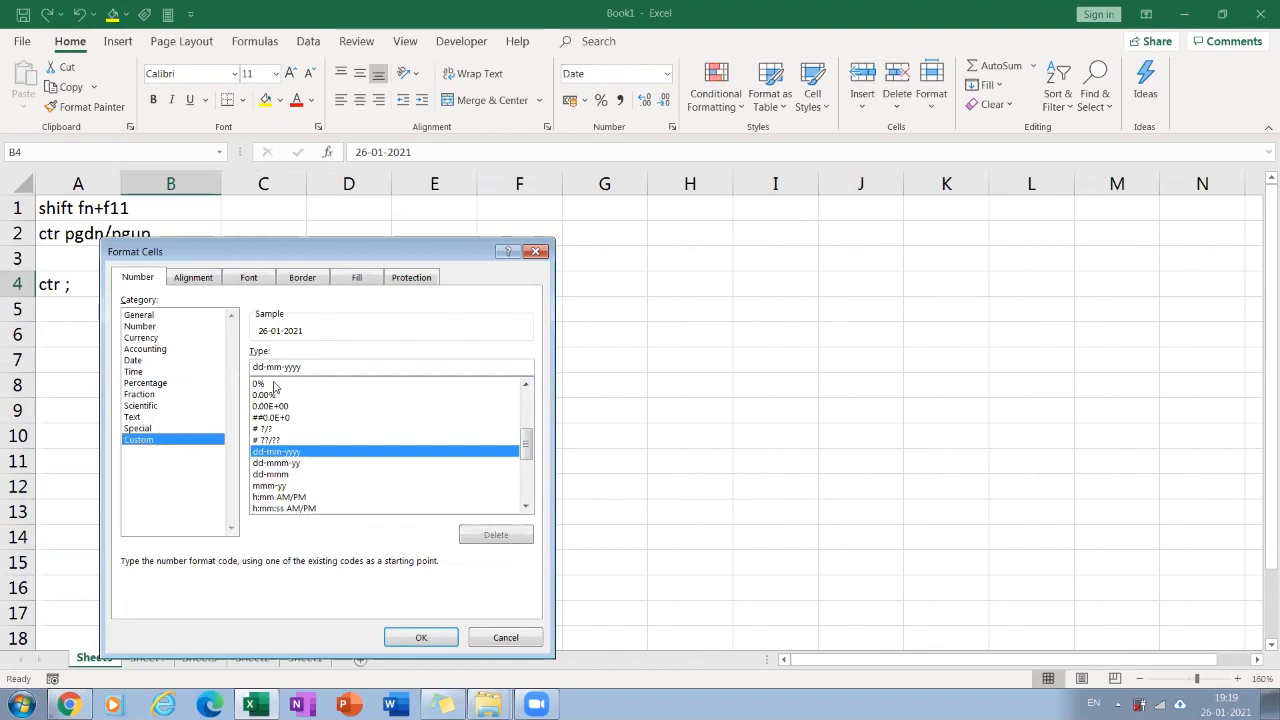
pyautogui.click(312, 367)
pyautogui.moveTo(312, 367); pyautogui.dragTo(245, 367)
pyautogui.press('BackSpace')
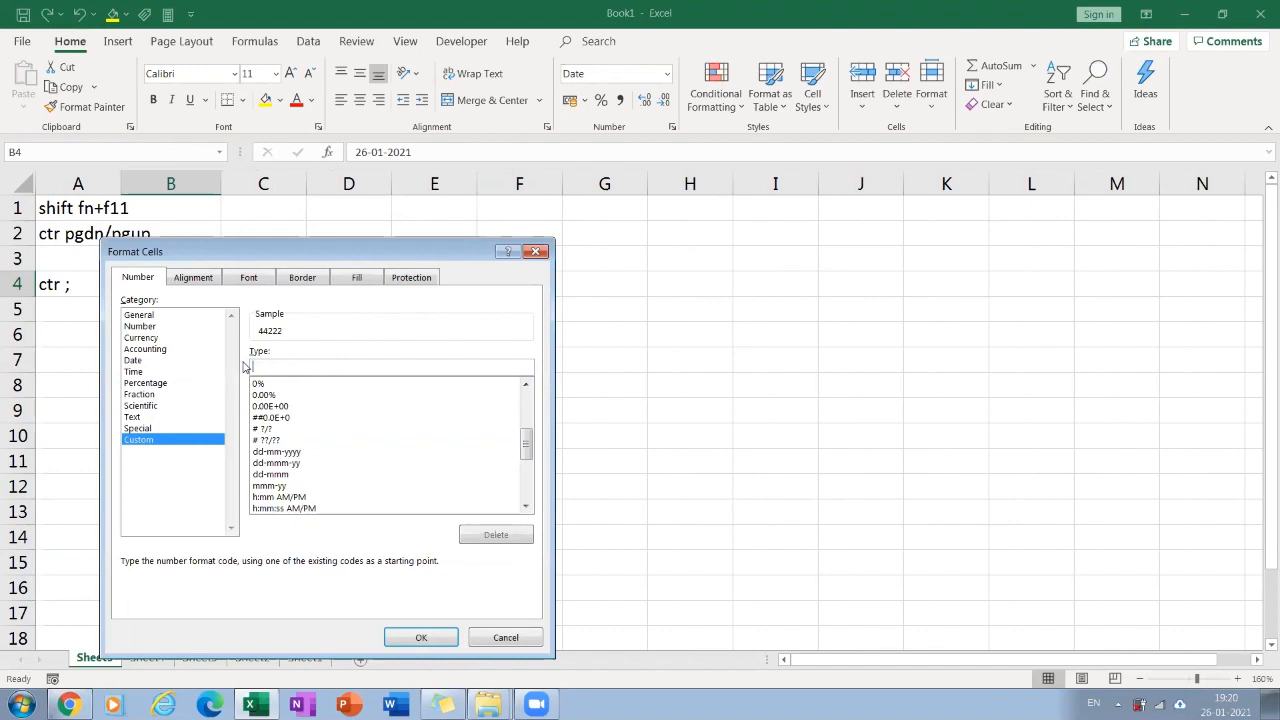
pyautogui.write('dd-')
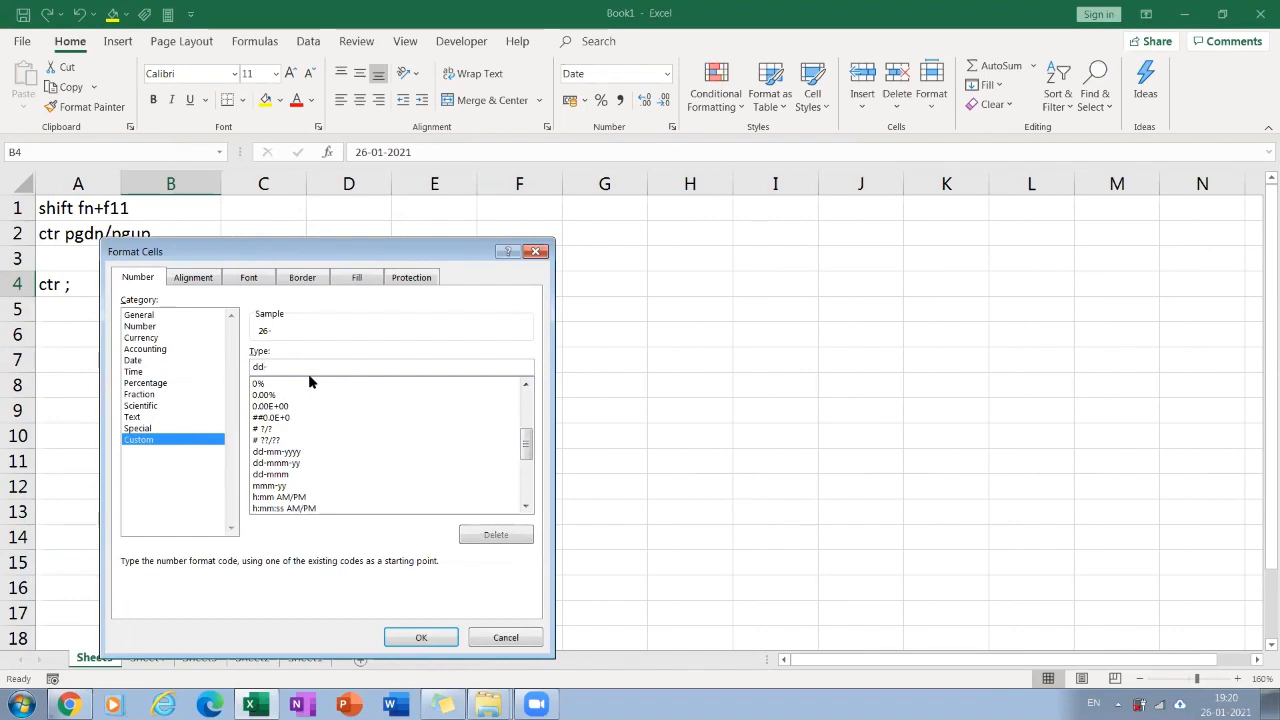
pyautogui.write('mmm')
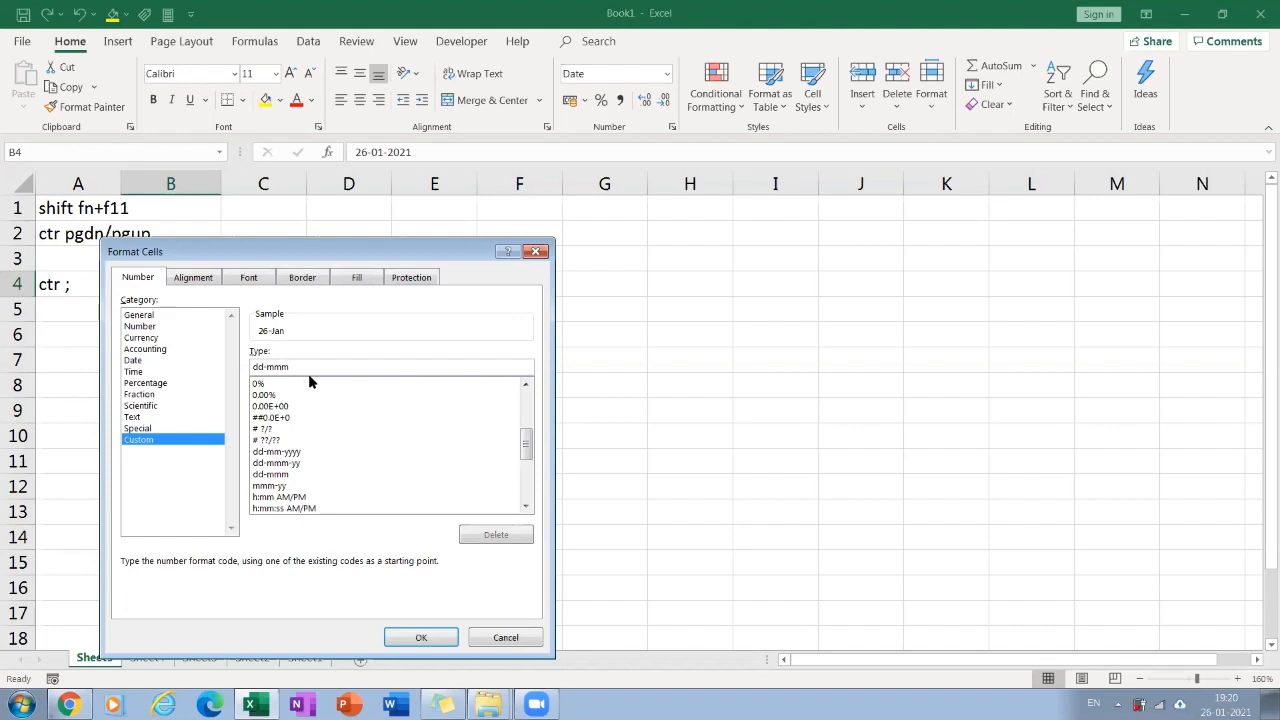
pyautogui.write('m')
pyautogui.write('yyyy')
pyautogui.write(',dddd')
pyautogui.click(421, 637)
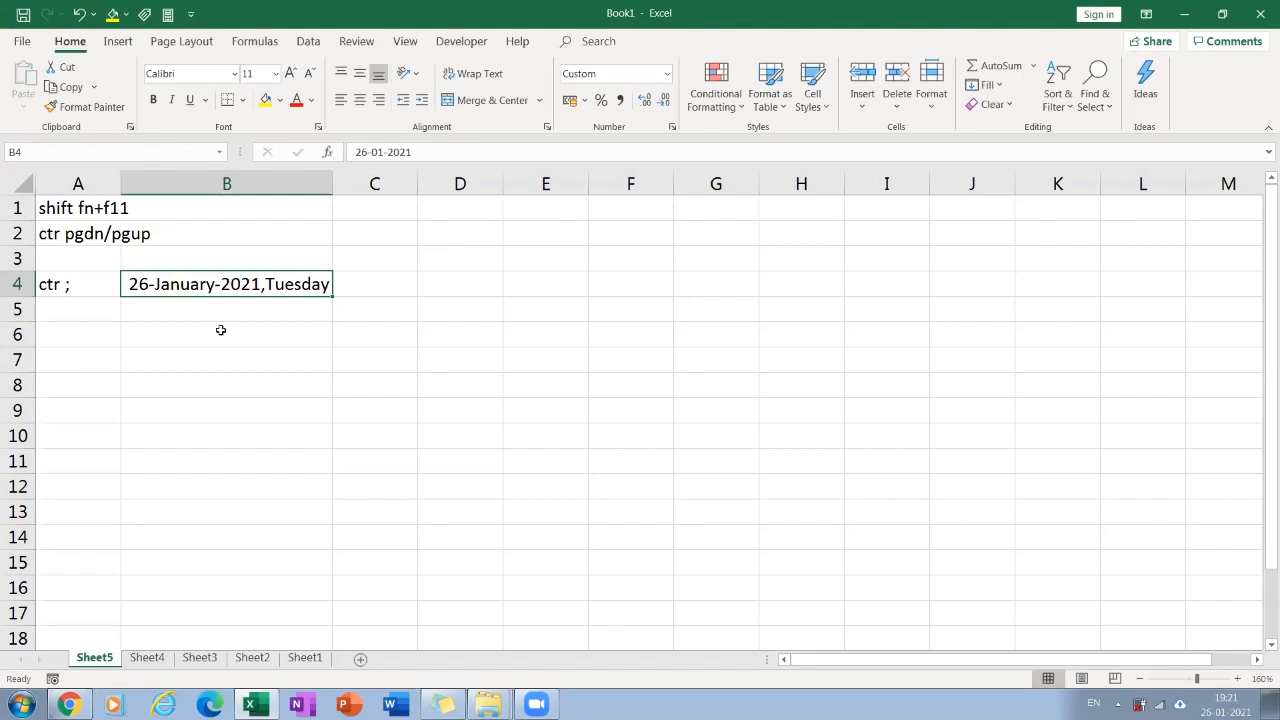
# Replace the custom format of the date in cell B4 with mmmm-yyyy.
pyautogui.hotkey('ctrl', '1')
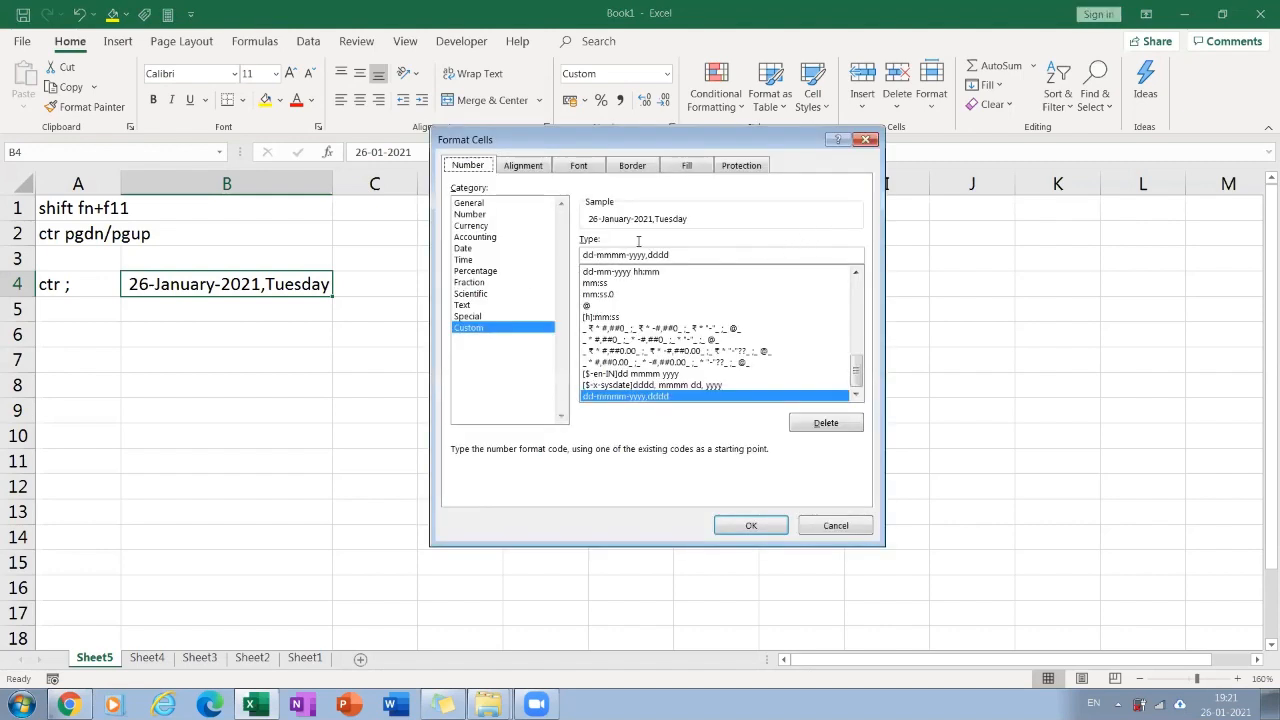
pyautogui.moveTo(674, 255); pyautogui.dragTo(533, 236)
pyautogui.write('mmmm')
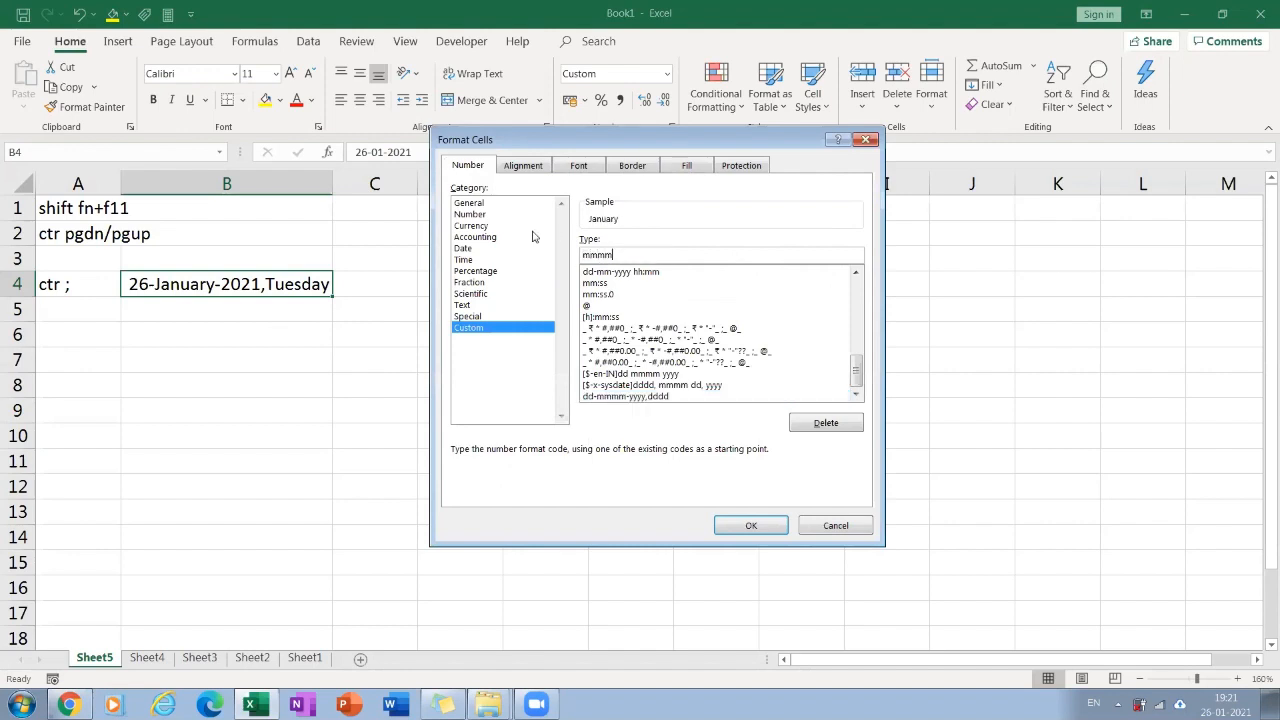
pyautogui.write('-yyyy')
pyautogui.press('Return')
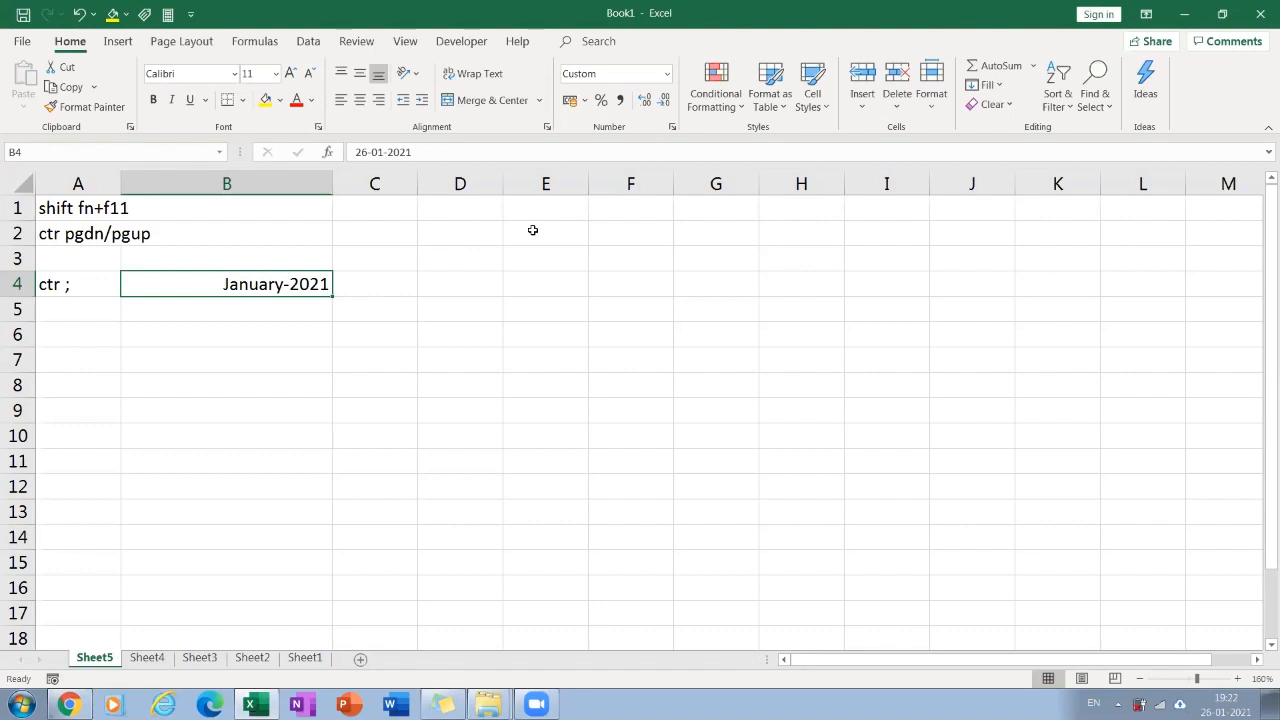
# Enter the note "ctr shift ;" in cell A5, below the "ctr ;" note.
pyautogui.press('Left')
pyautogui.press('Down')
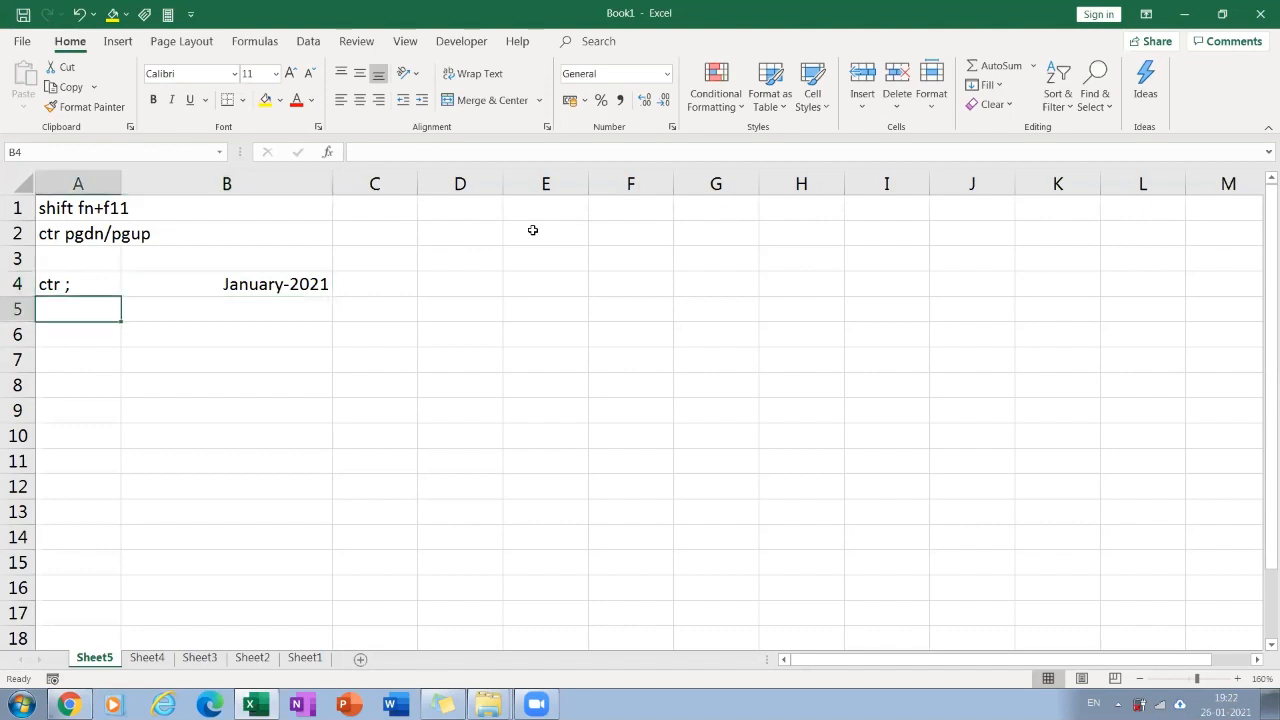
pyautogui.hotkey('ctrl', "'")
pyautogui.write('shift')
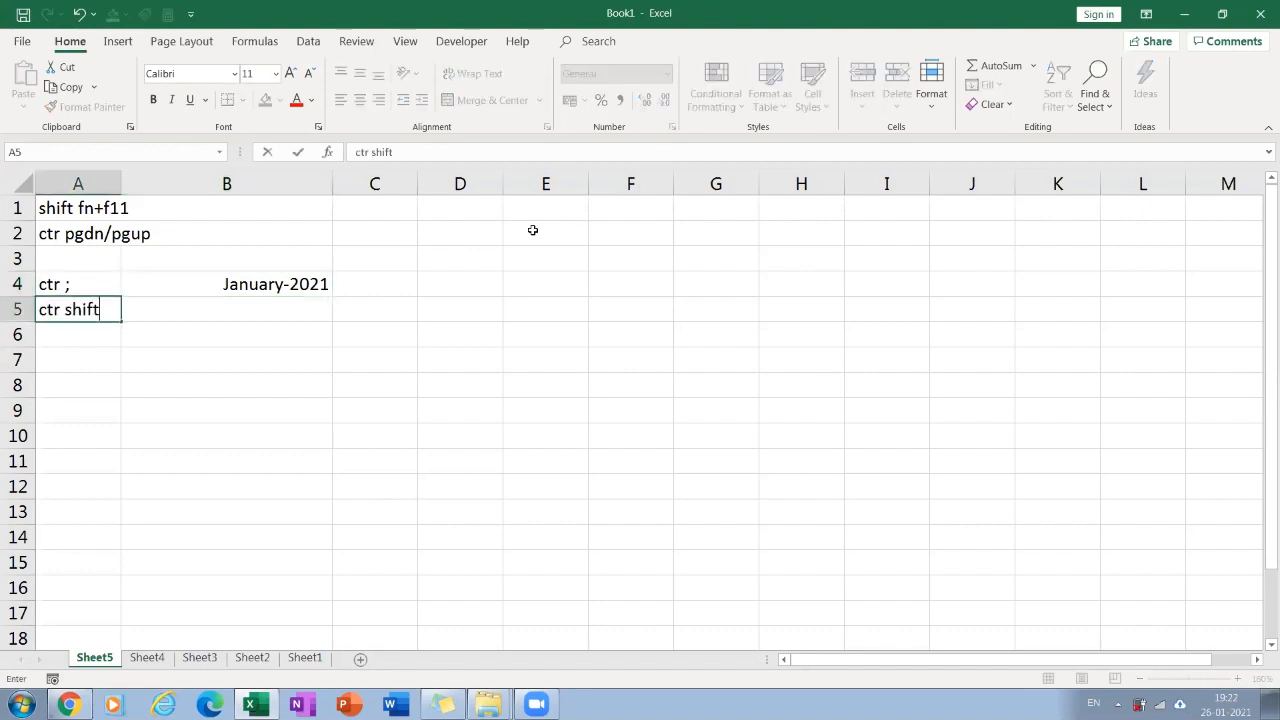
pyautogui.write(' ;')
pyautogui.press('Return')
# Insert the current time, 19:22, as a fixed value in cell B5 beside the "ctr shift ;" note.
pyautogui.press('Up')
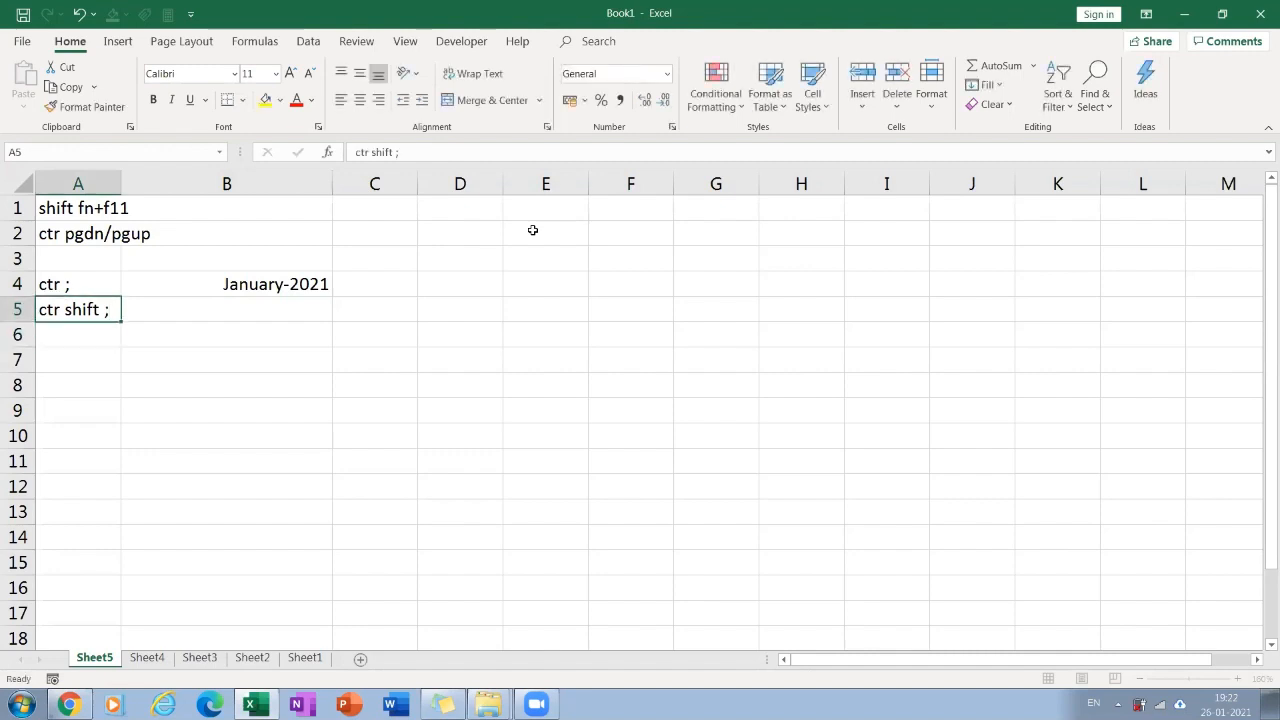
pyautogui.press('Right')
pyautogui.hotkey('ctrl', 'shift', ';')
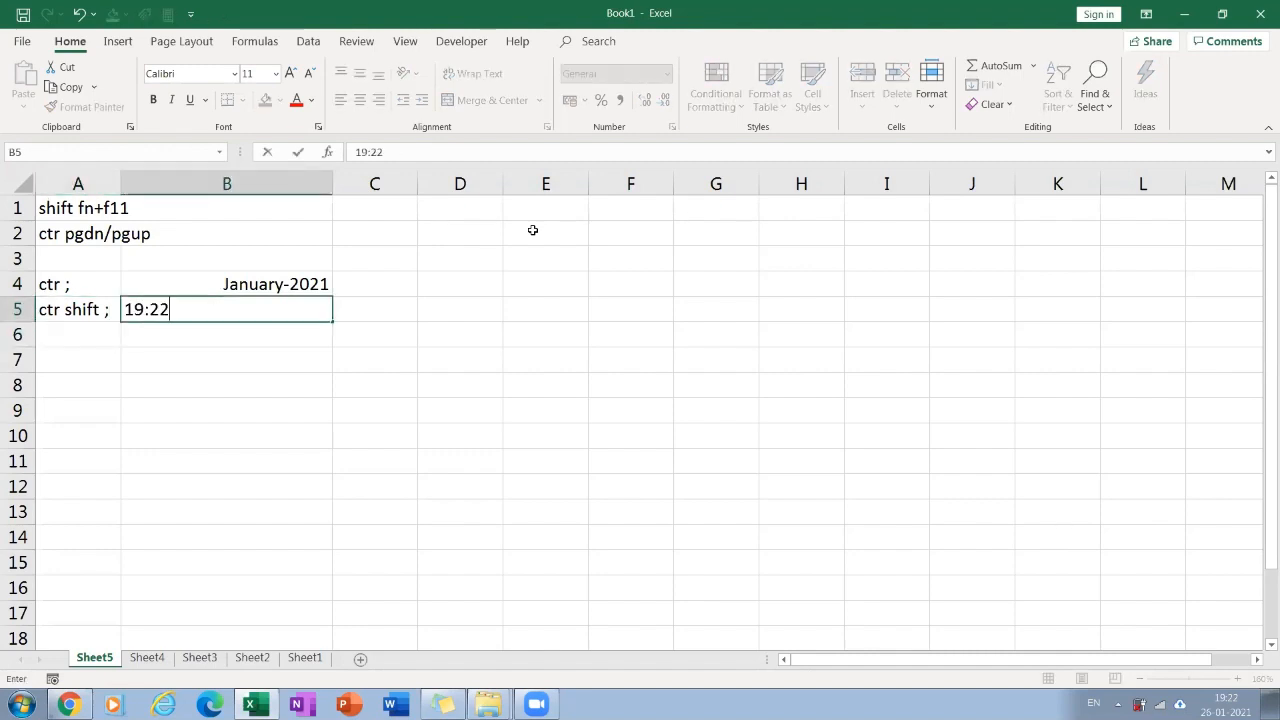
pyautogui.press('Return')
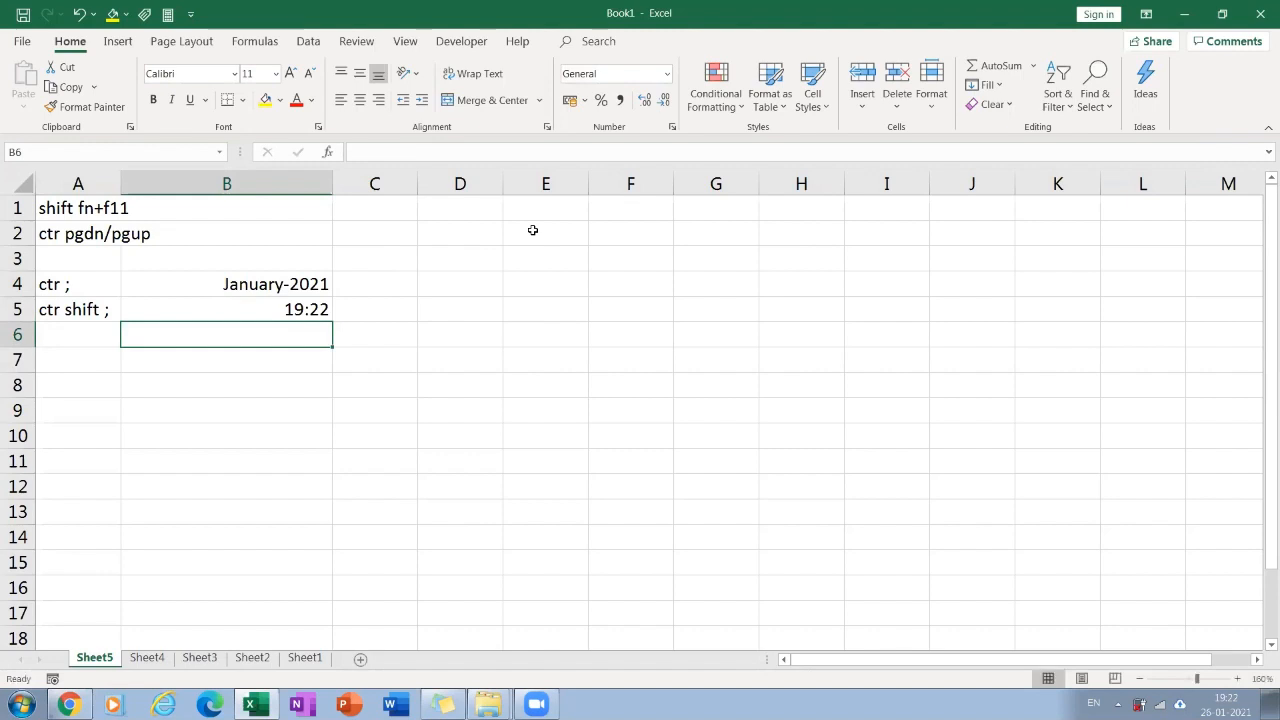
# Enter the formula =today() in cell D4 to get an automatically updating date.
pyautogui.press('Up')
pyautogui.press('Up')
pyautogui.press('Right')
pyautogui.press('Right')
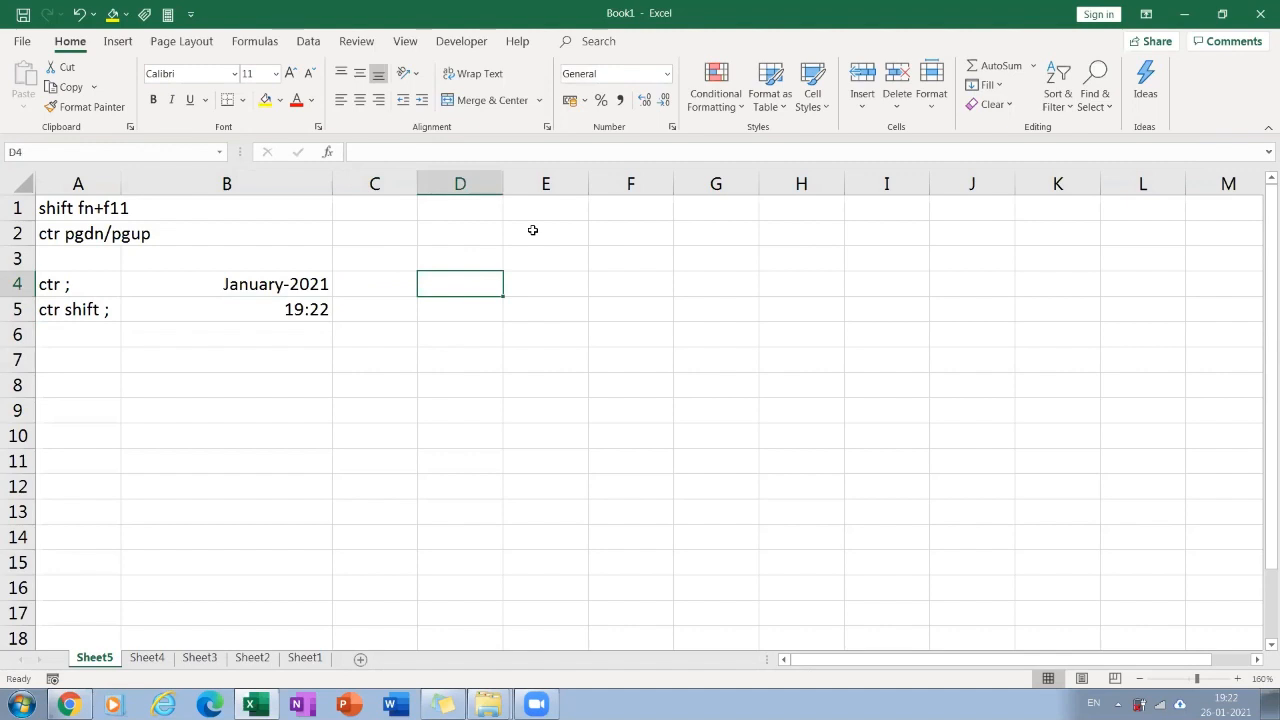
pyautogui.write('=today')
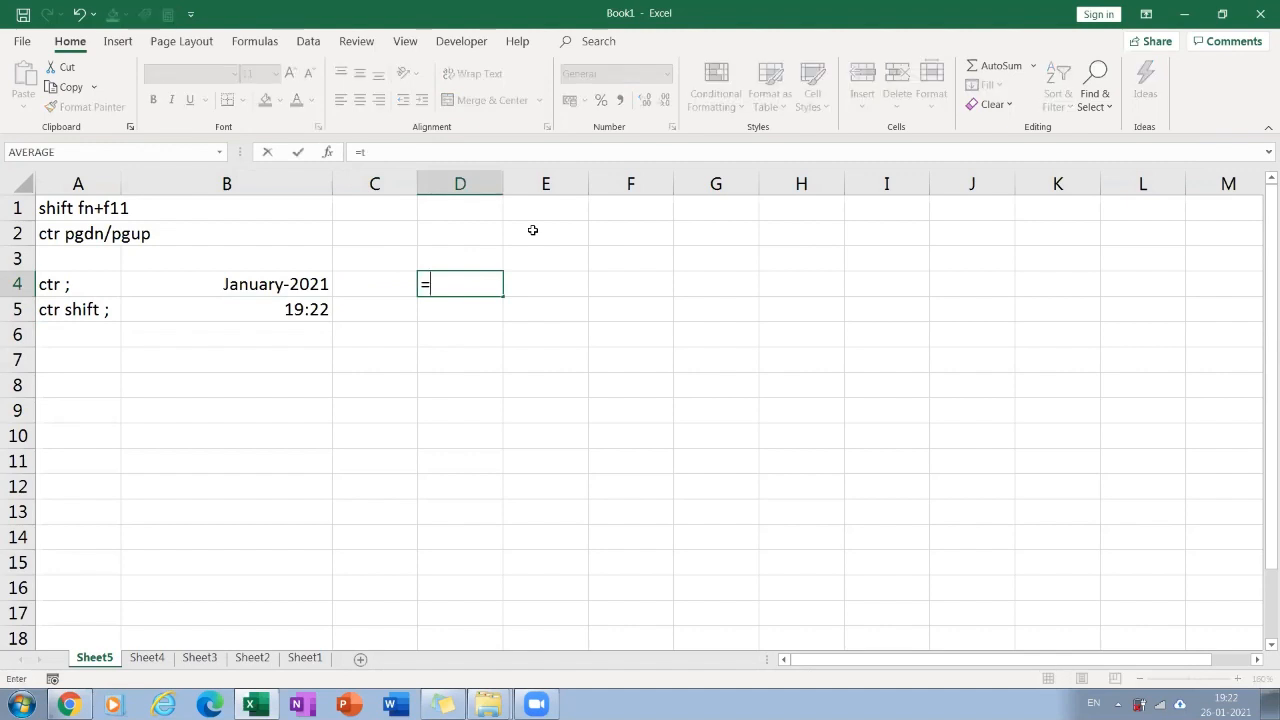
pyautogui.write('()')
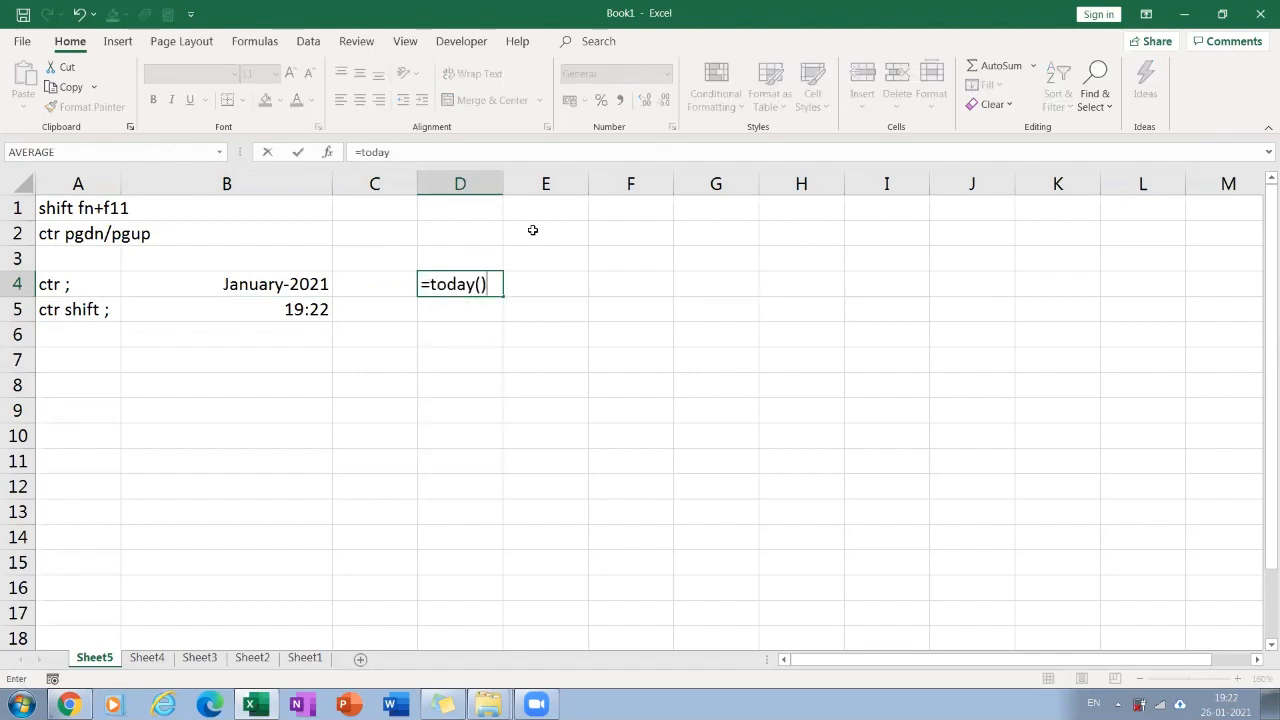
pyautogui.press('Return')
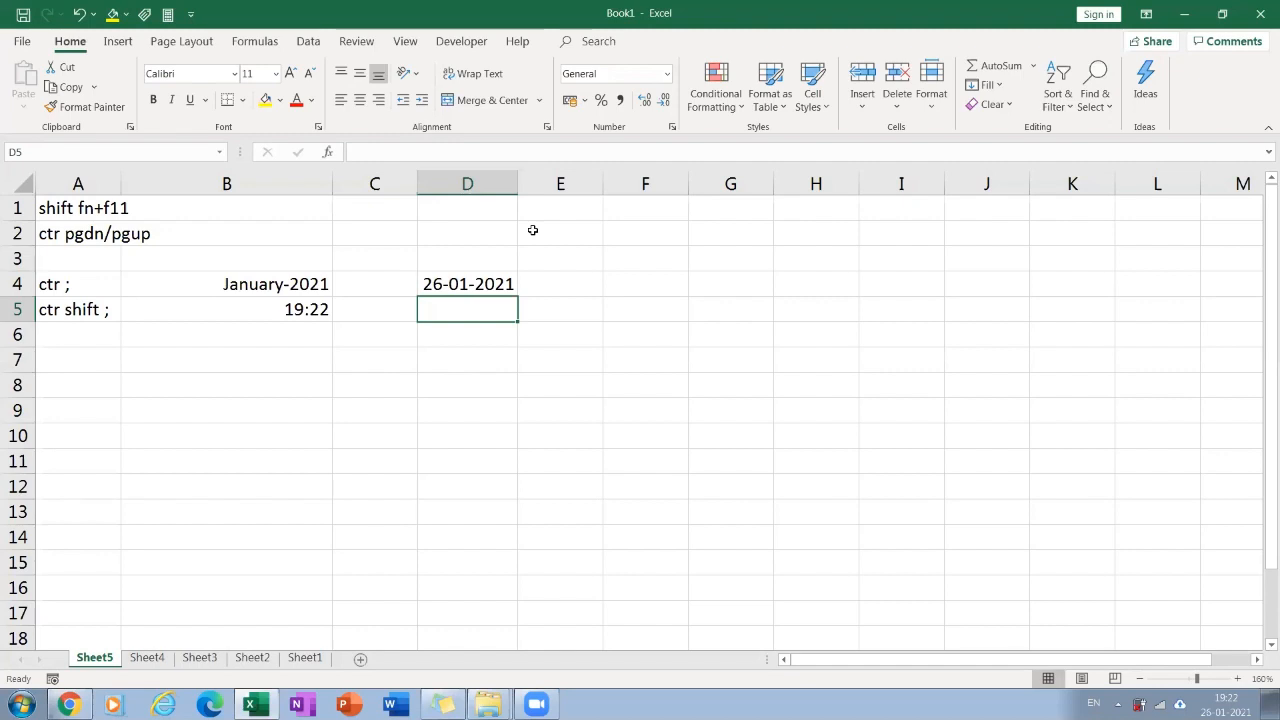
# Check the formula behind the date in cell D4, and enter the formula =now() in cell D5 below it.
pyautogui.click(310, 284)
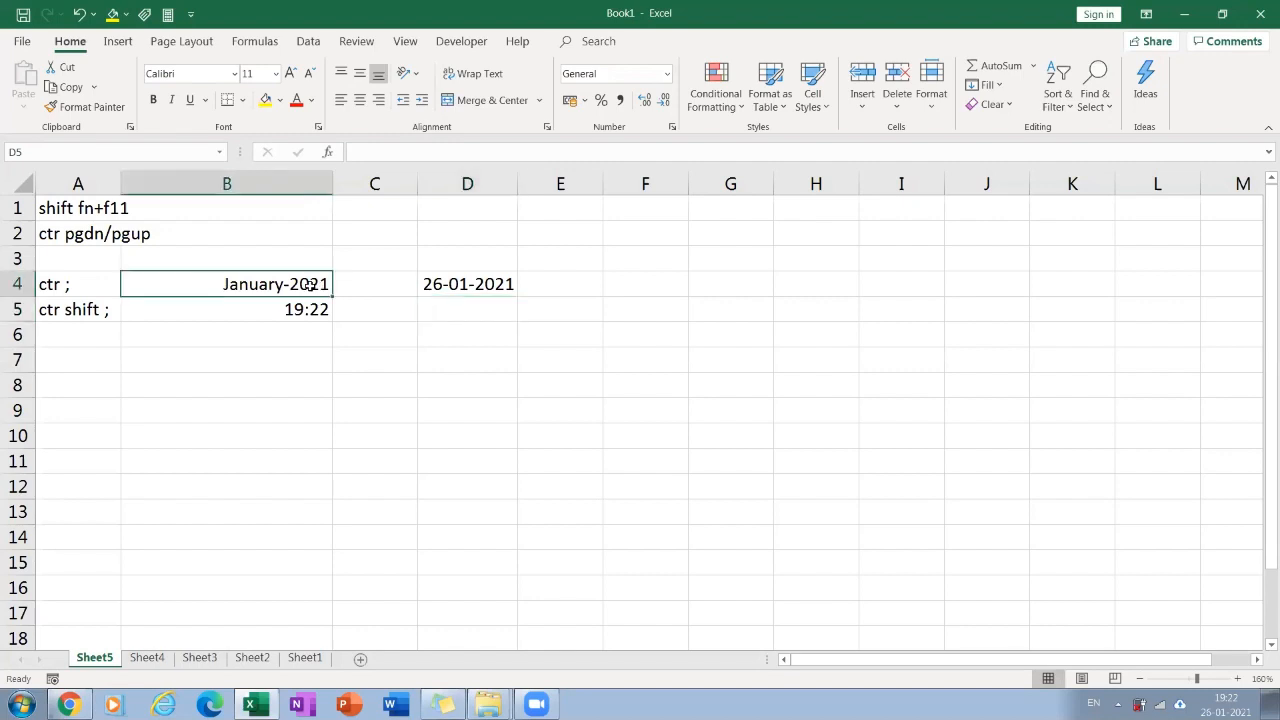
pyautogui.click(465, 318)
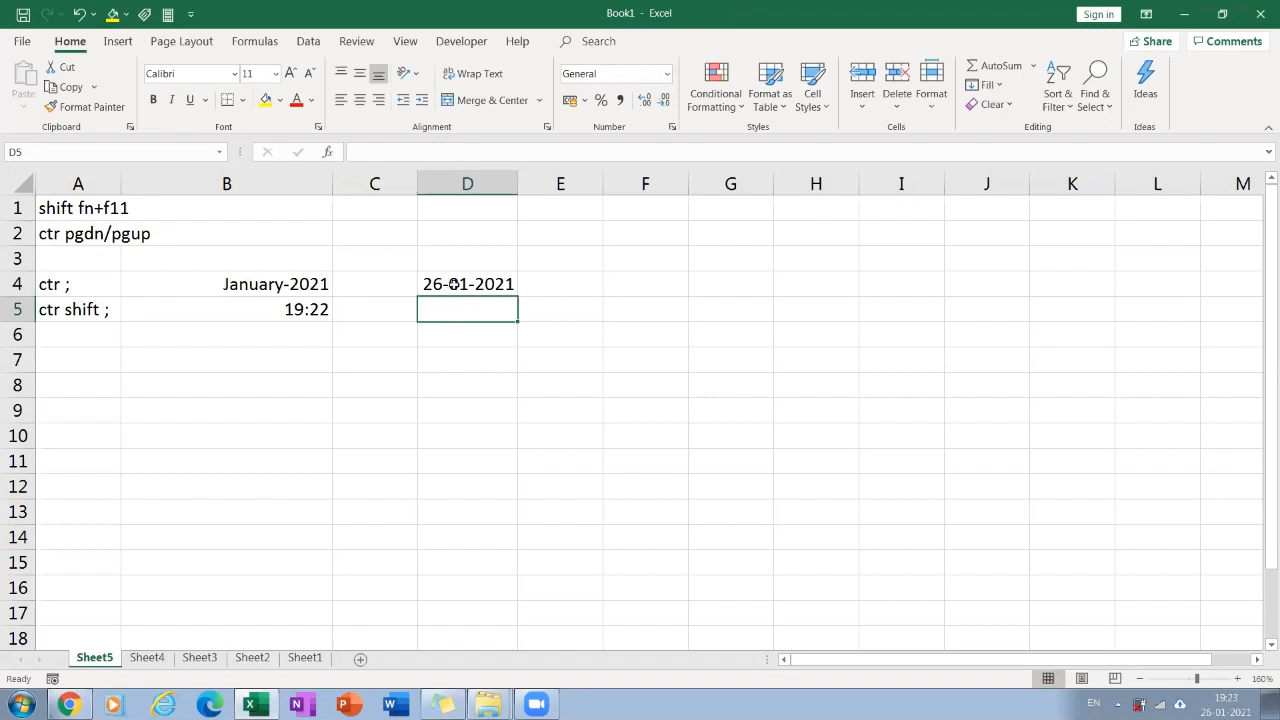
pyautogui.doubleClick(452, 284)
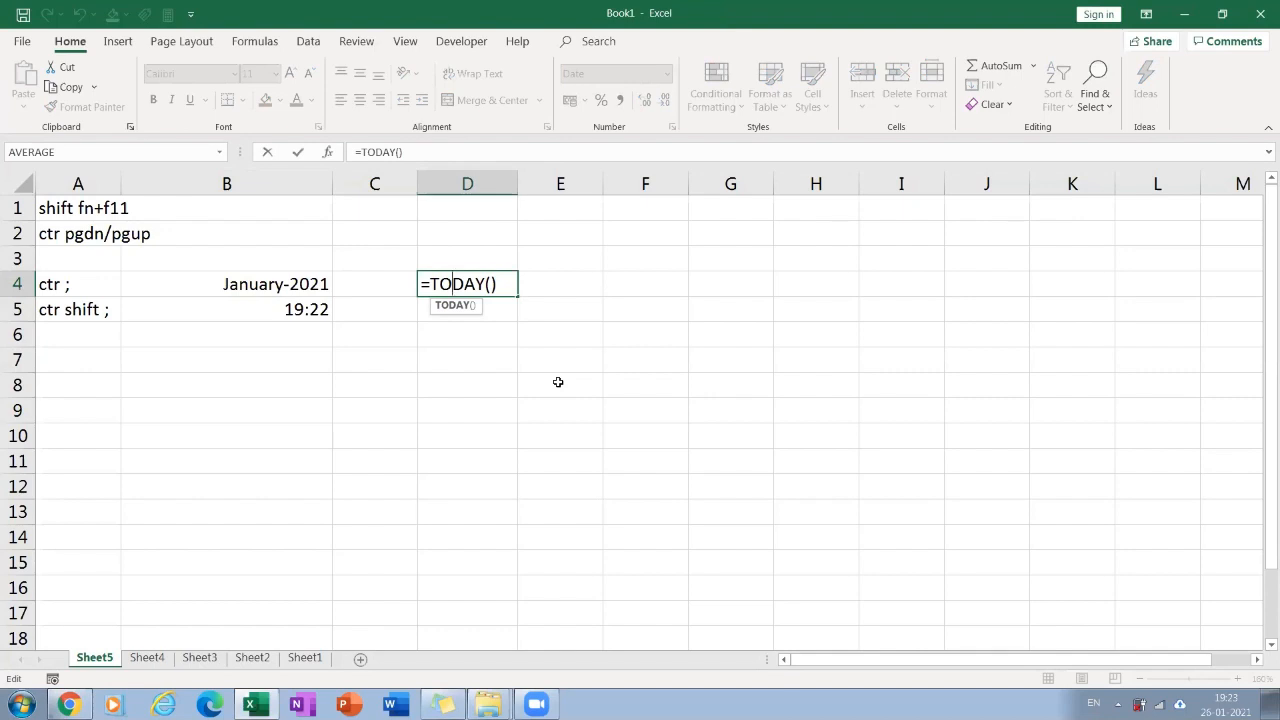
pyautogui.press('Return')
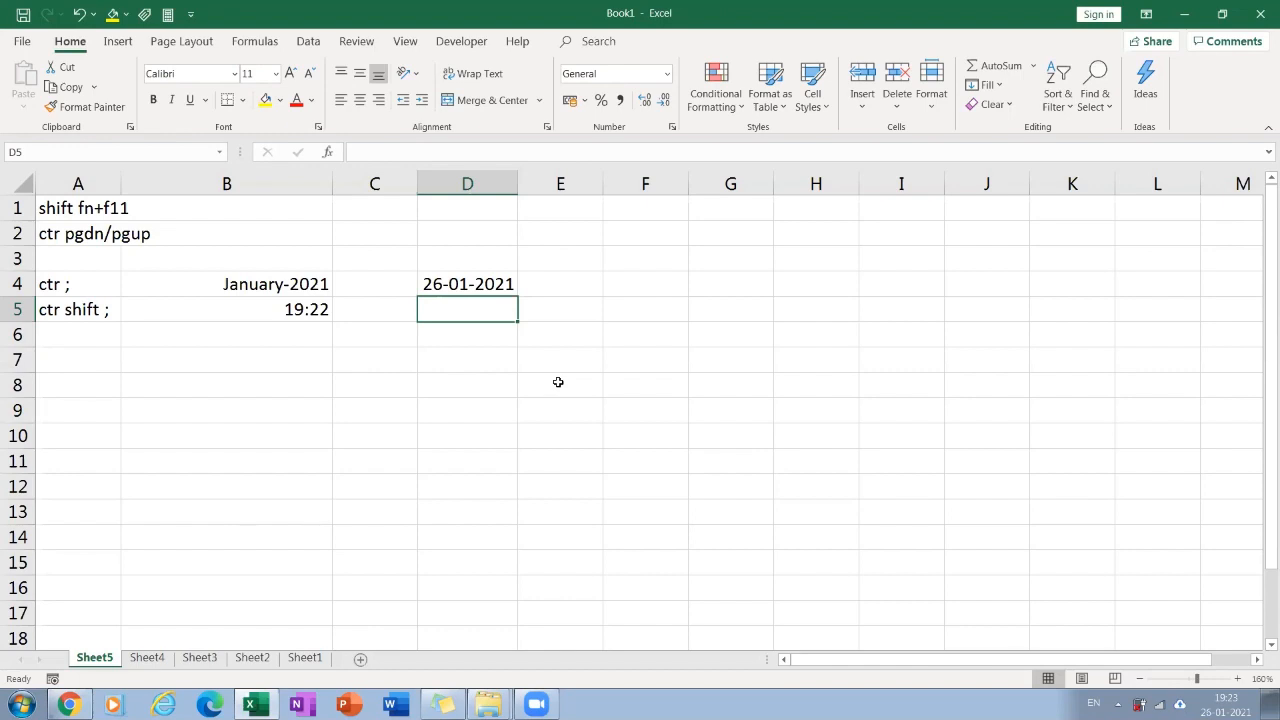
pyautogui.write('=now')
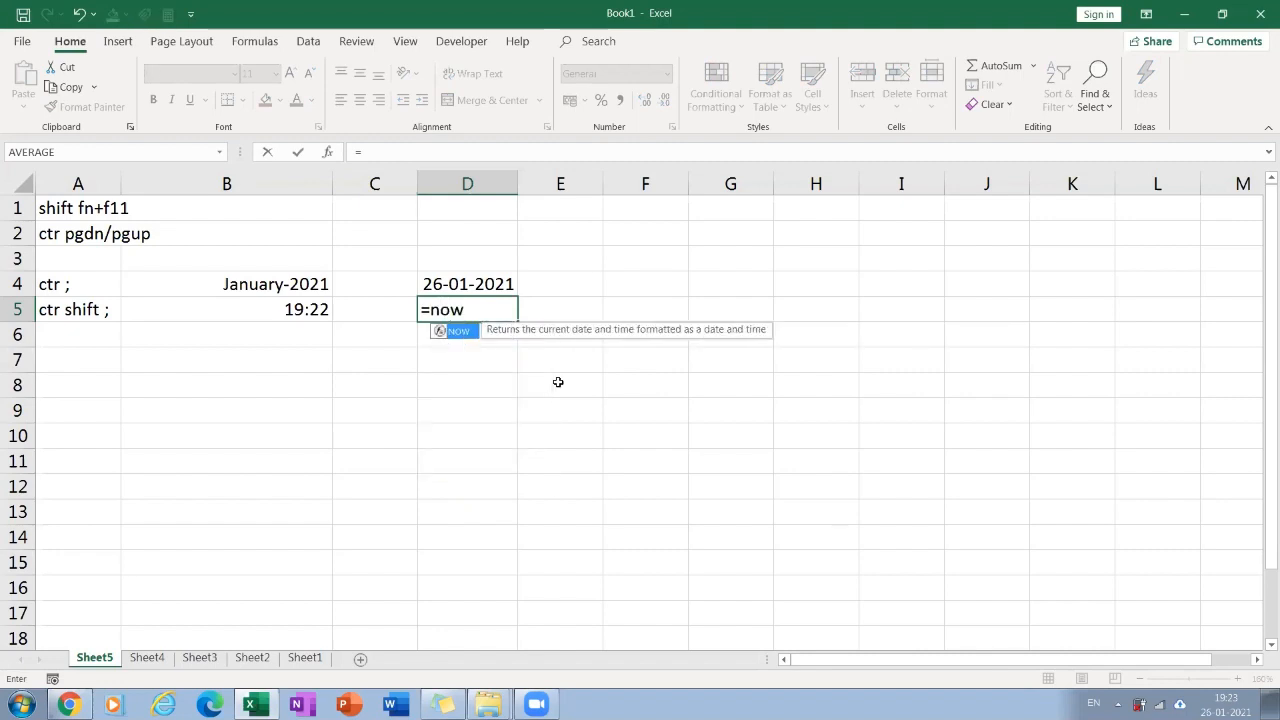
pyautogui.write('()')
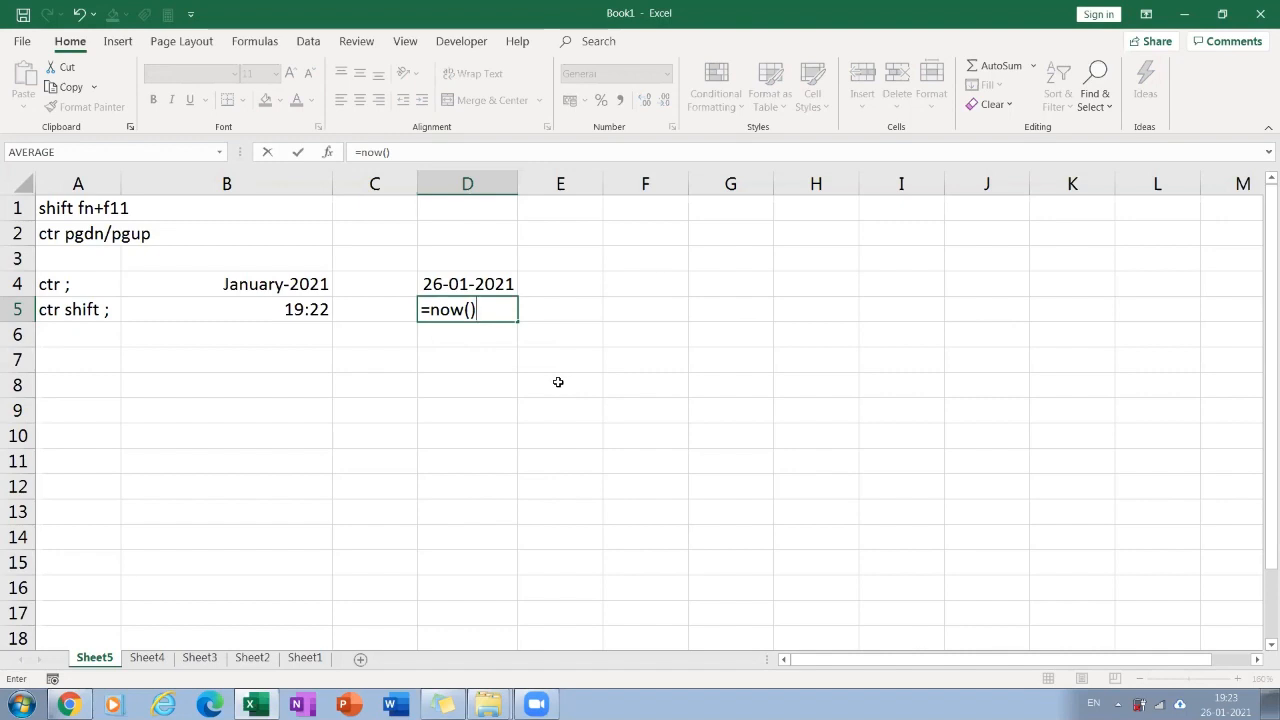
pyautogui.press('Return')
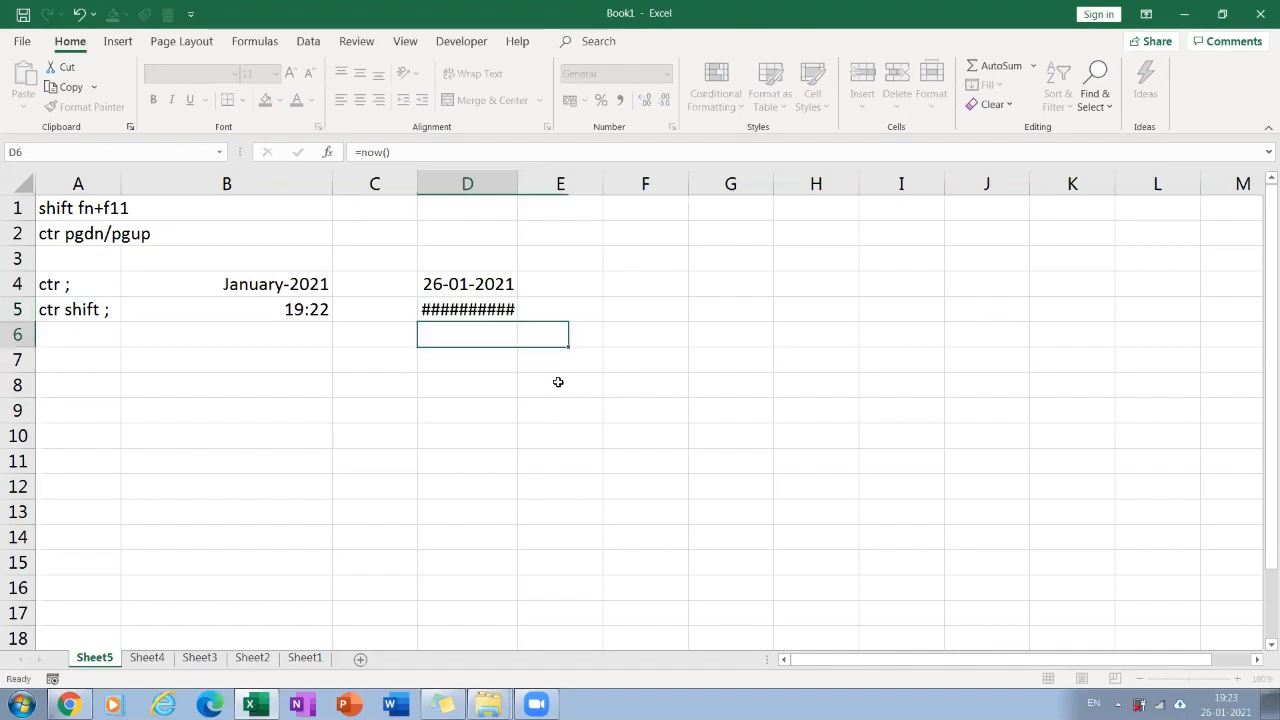